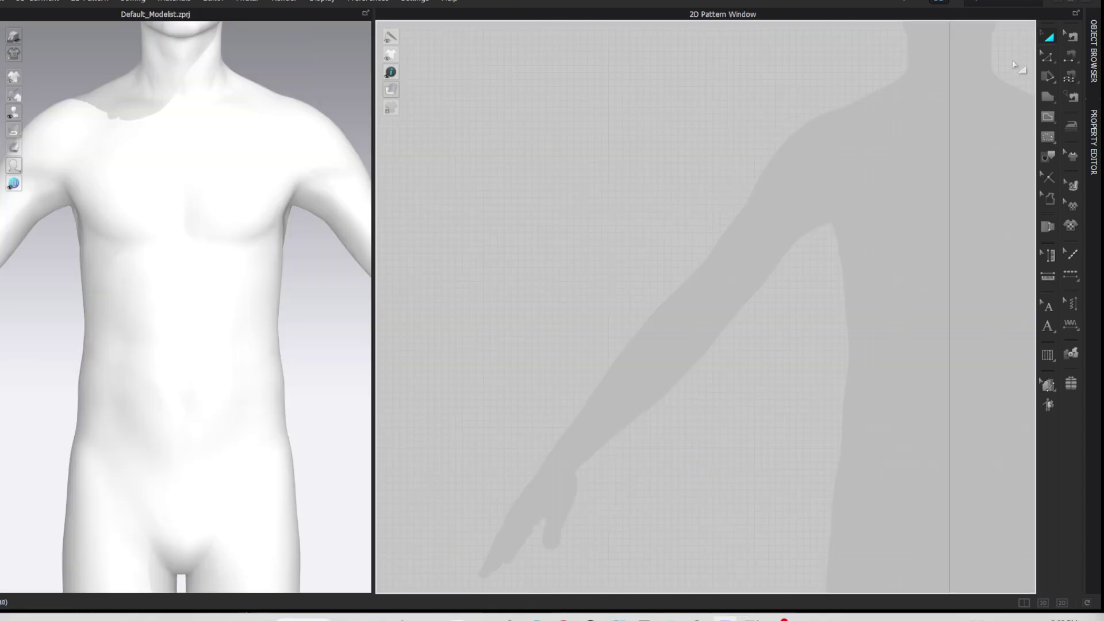
Step: Draw a rectangular pattern about 53.5 cm wide and 67.9 cm tall, with its right edge on the avatar's vertical centre line
key("s")
left_click_drag(577, 68, 895, 541)
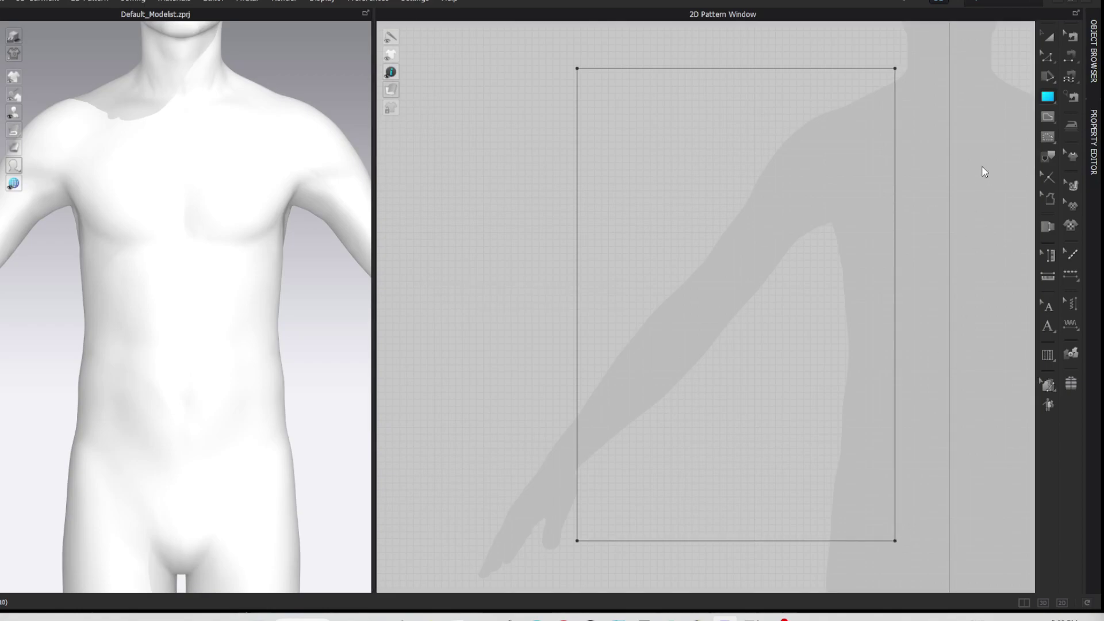
key("z")
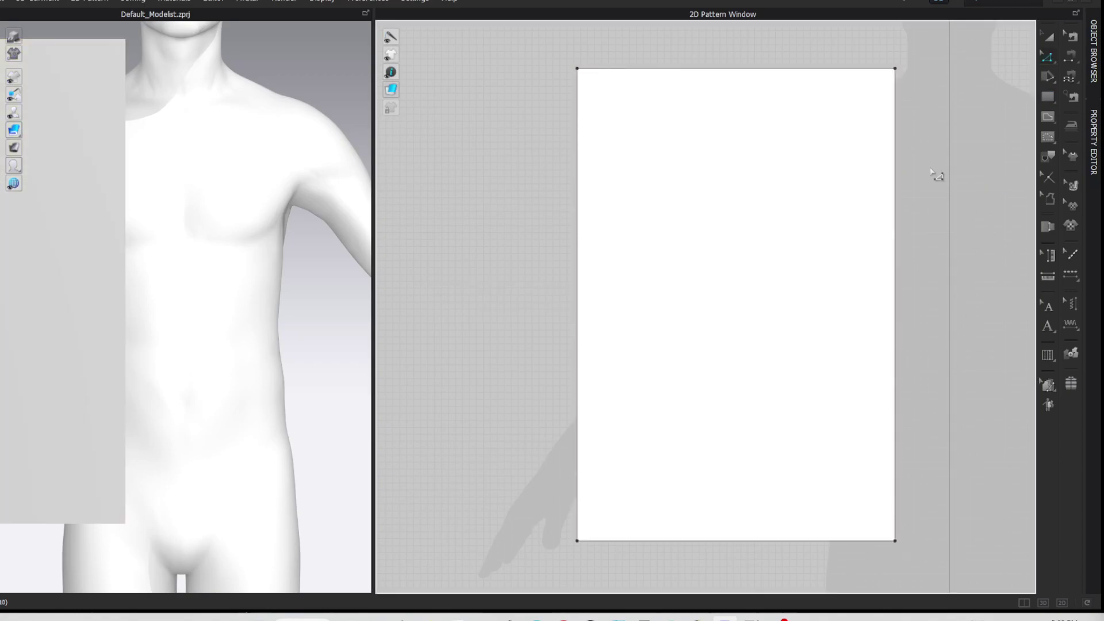
left_click_drag(902, 170, 950, 170)
left_click(998, 103)
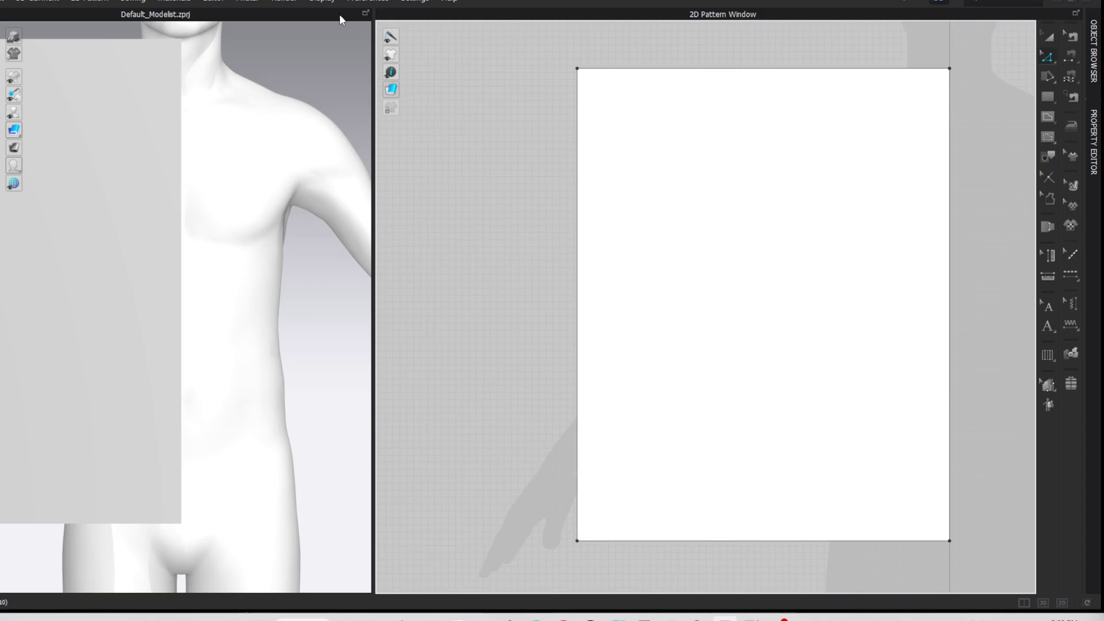
Step: Look up the avatar's chest circumference in the Avatar Editor and return to the pattern
left_click(249, 2)
left_click(246, 86)
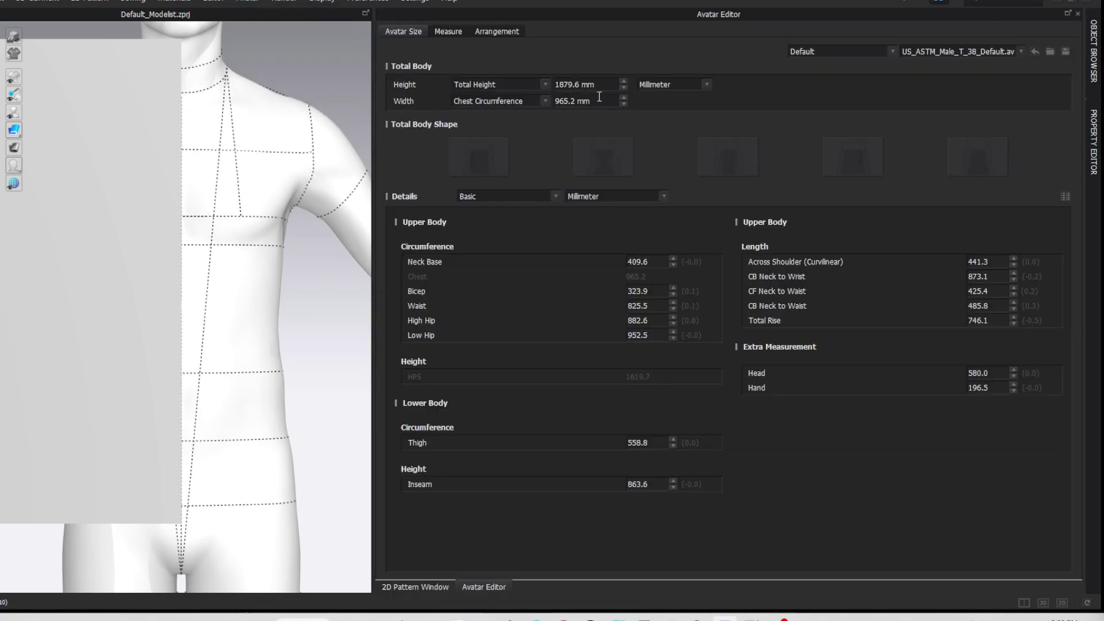
left_click(598, 100)
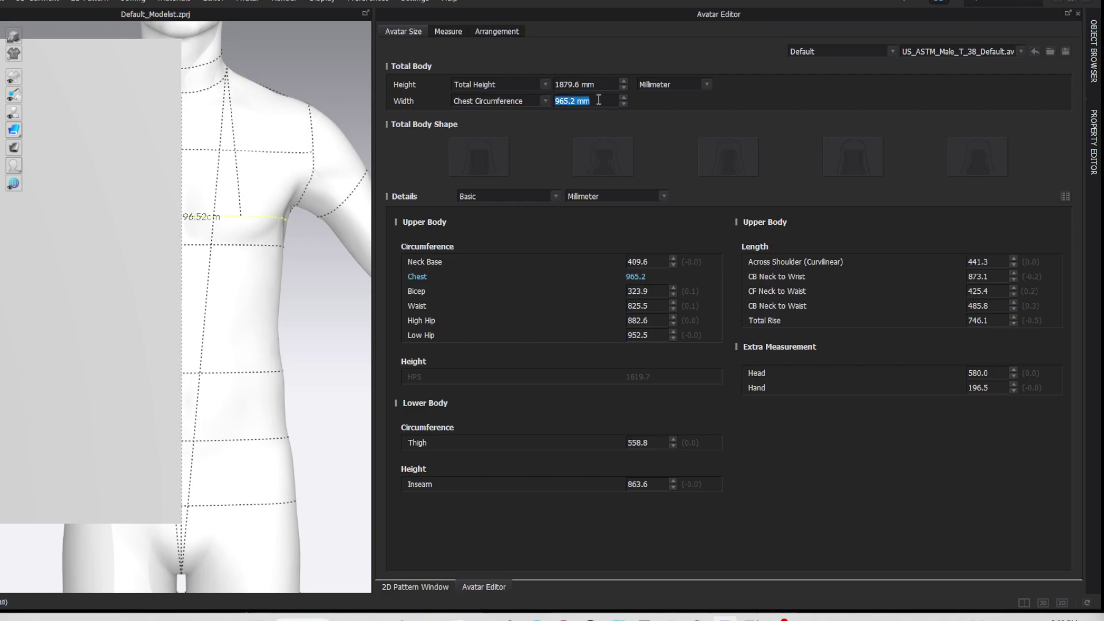
left_click(1078, 14)
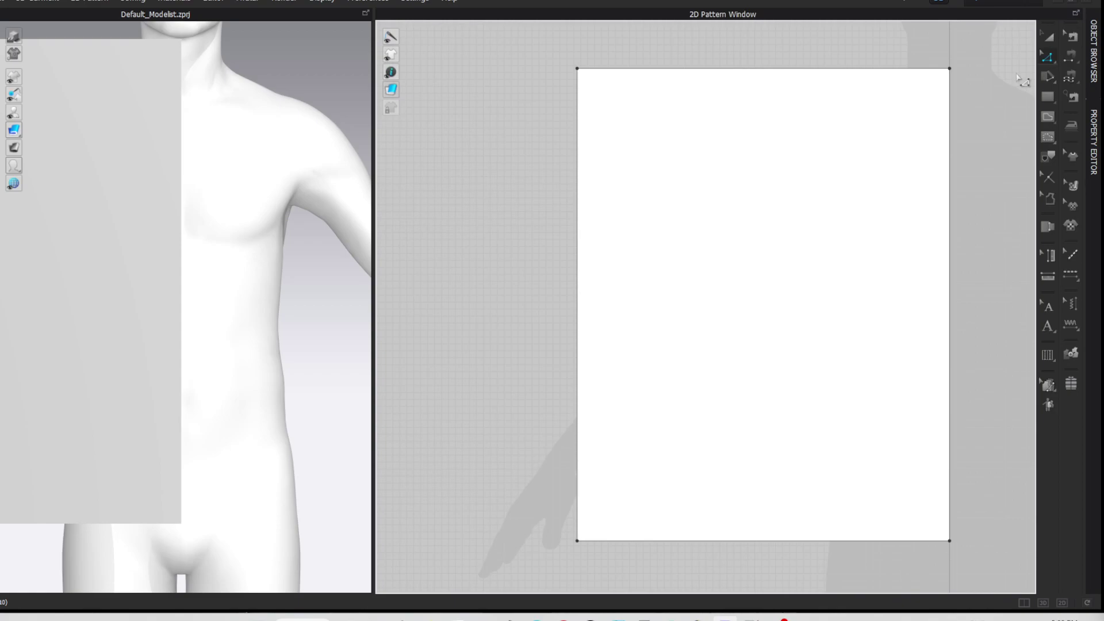
Step: Set the rectangle's top edge length to 58.26 cm with direction End, and move the lower-left corner straight below the new upper-left corner
right_click(891, 69)
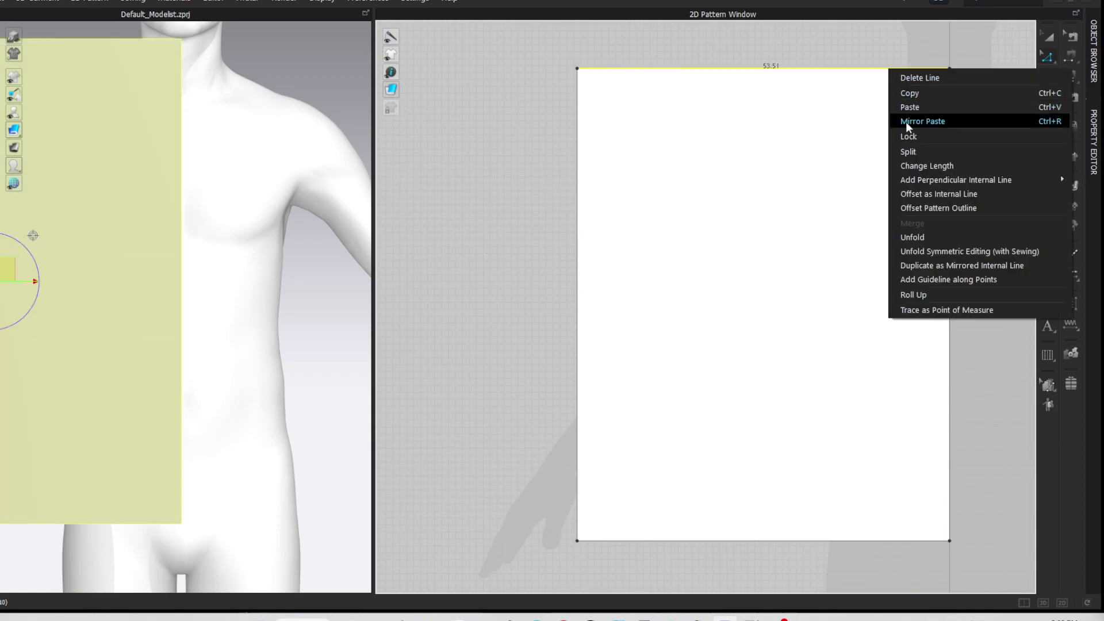
left_click(921, 167)
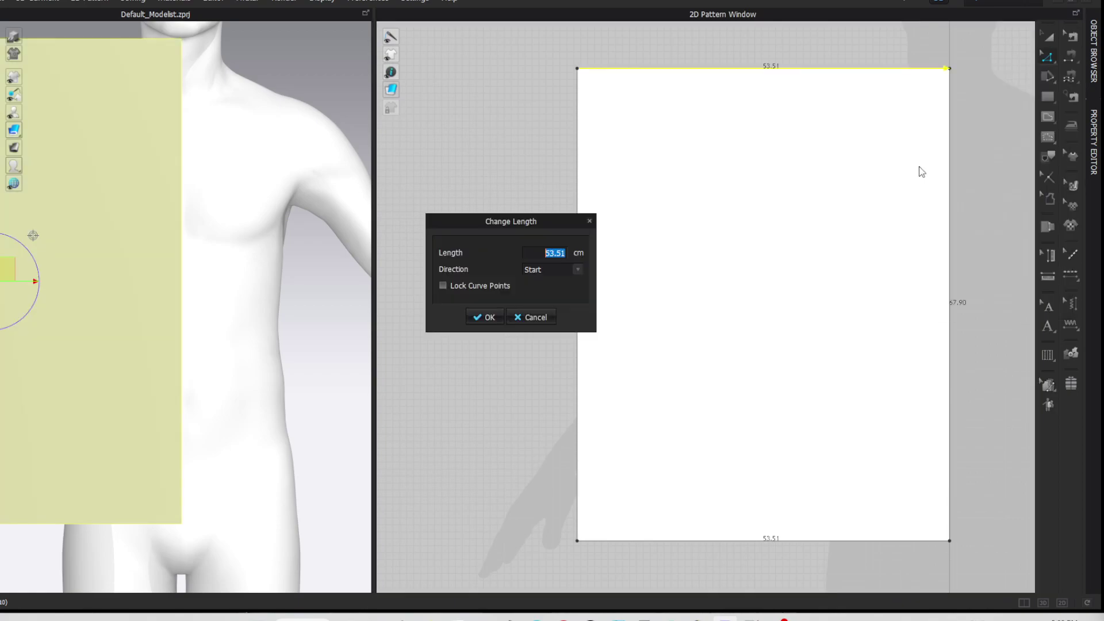
left_click(564, 265)
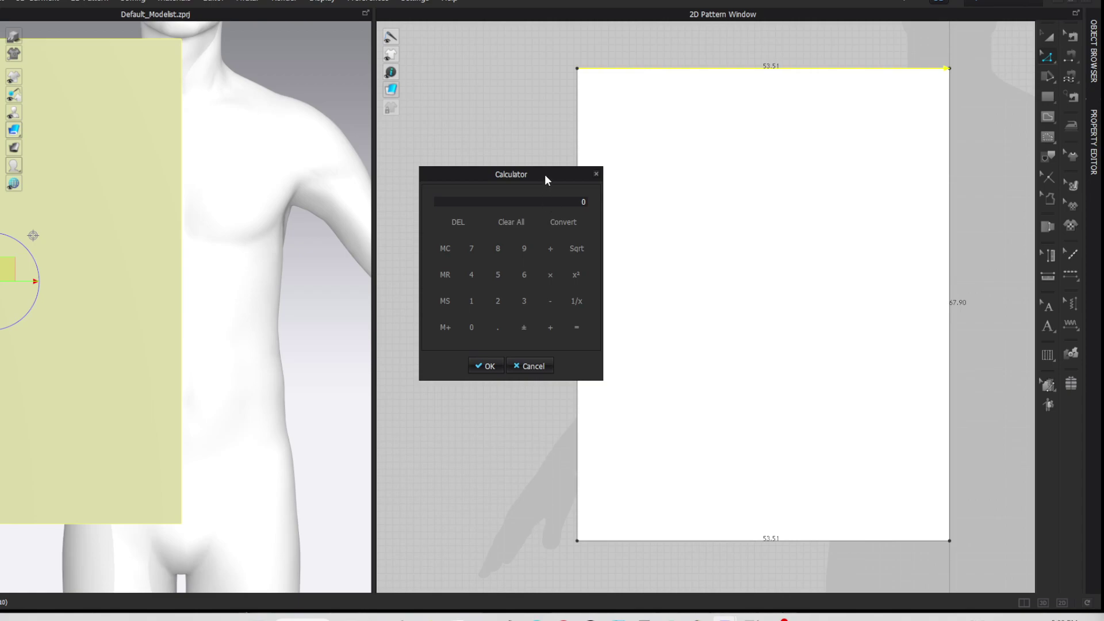
type("96.52")
key("Return")
left_click(495, 364)
left_click(553, 270)
left_click(542, 293)
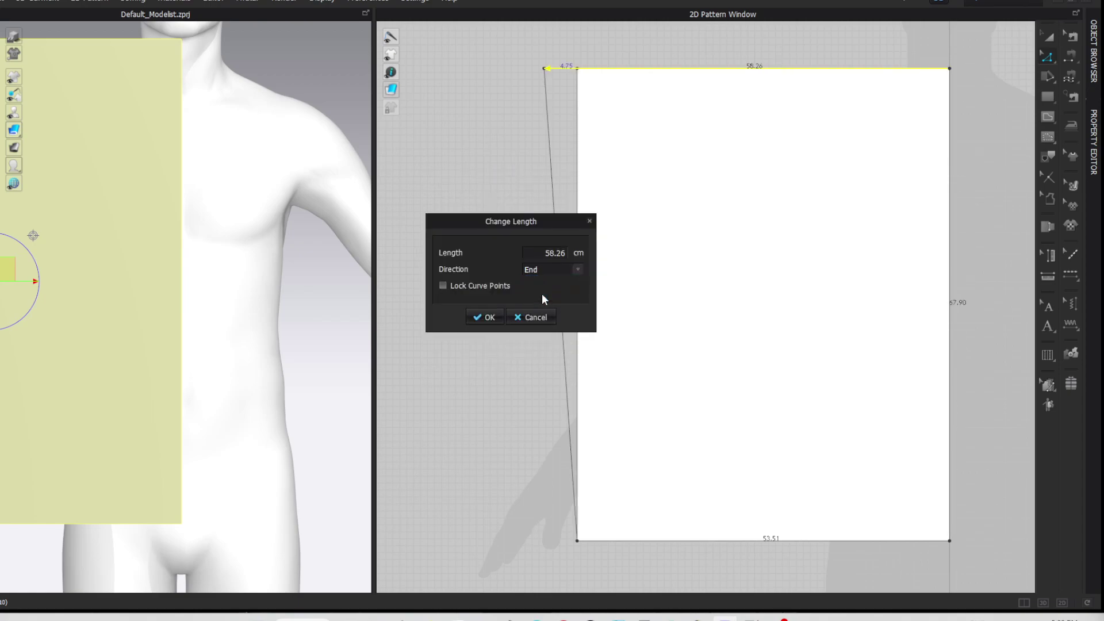
left_click(489, 317)
left_click(521, 498)
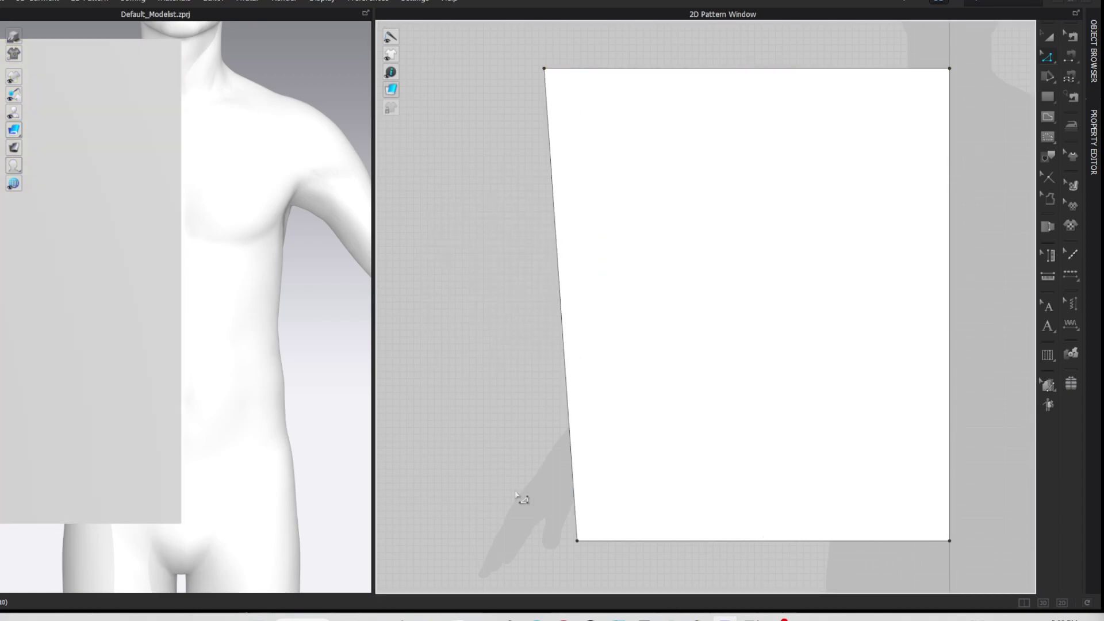
left_click_drag(577, 541, 545, 543)
left_click(987, 293)
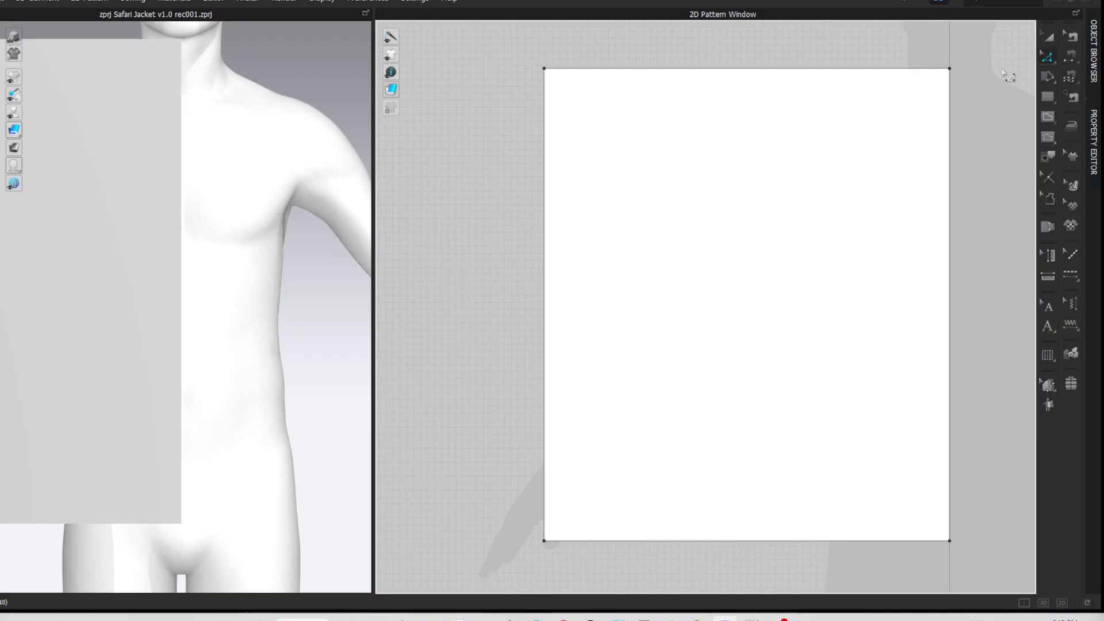
Step: Consult the scye depth in the size chart image, and split the pattern's left edge 28.1 cm below its top corner
key("alt+Tab")
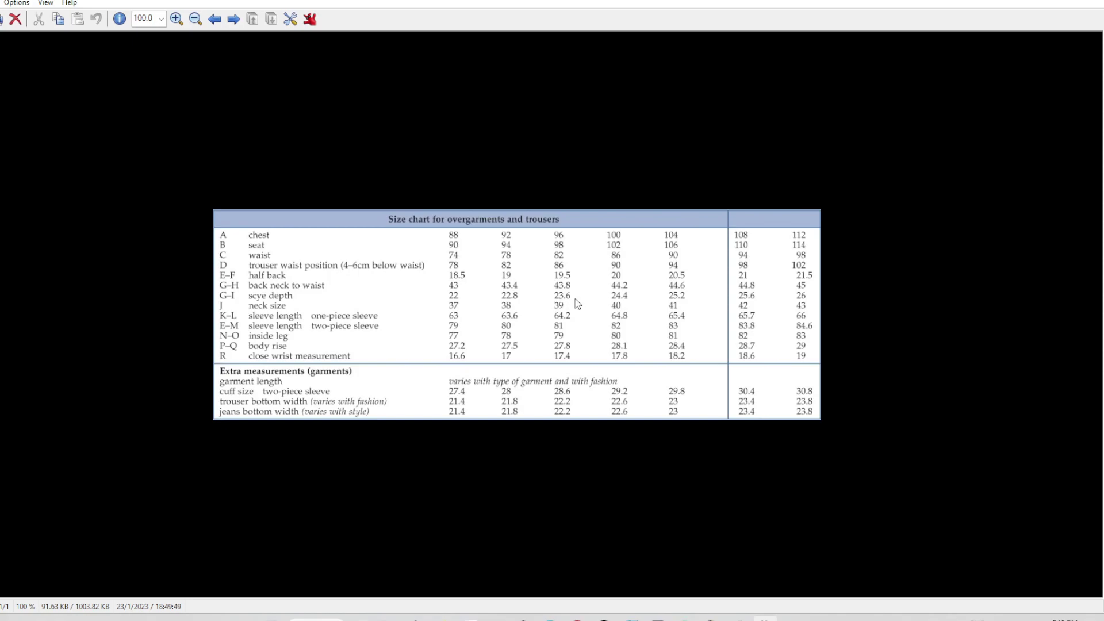
key("alt+Tab")
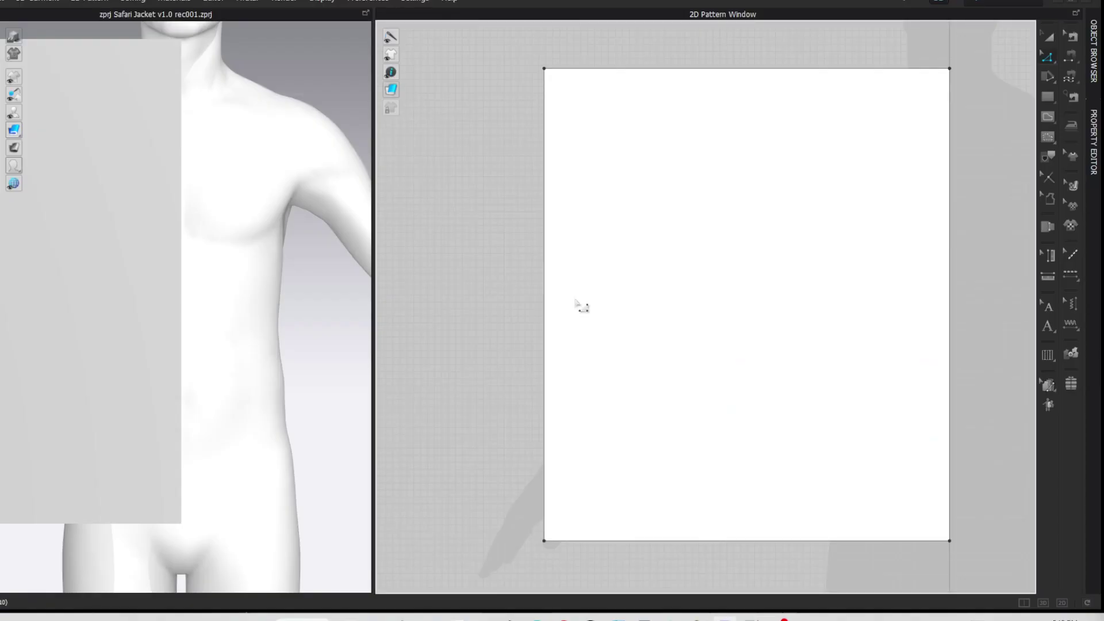
right_click(546, 92)
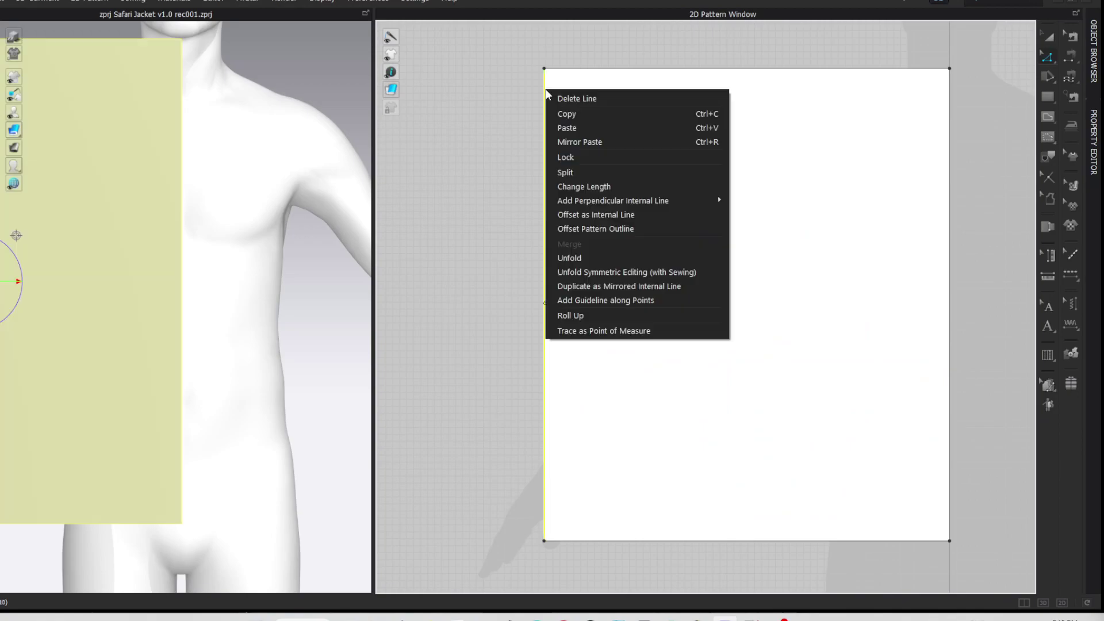
left_click(568, 174)
left_click_drag(562, 145, 454, 143)
right_click(375, 195)
left_click(386, 199)
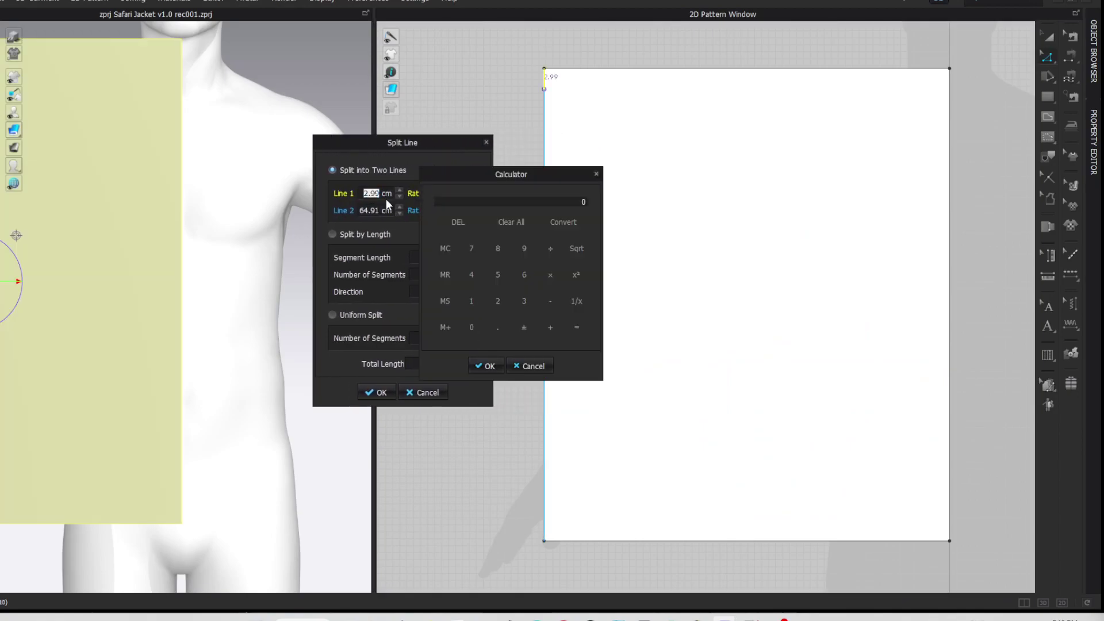
left_click_drag(547, 175, 419, 175)
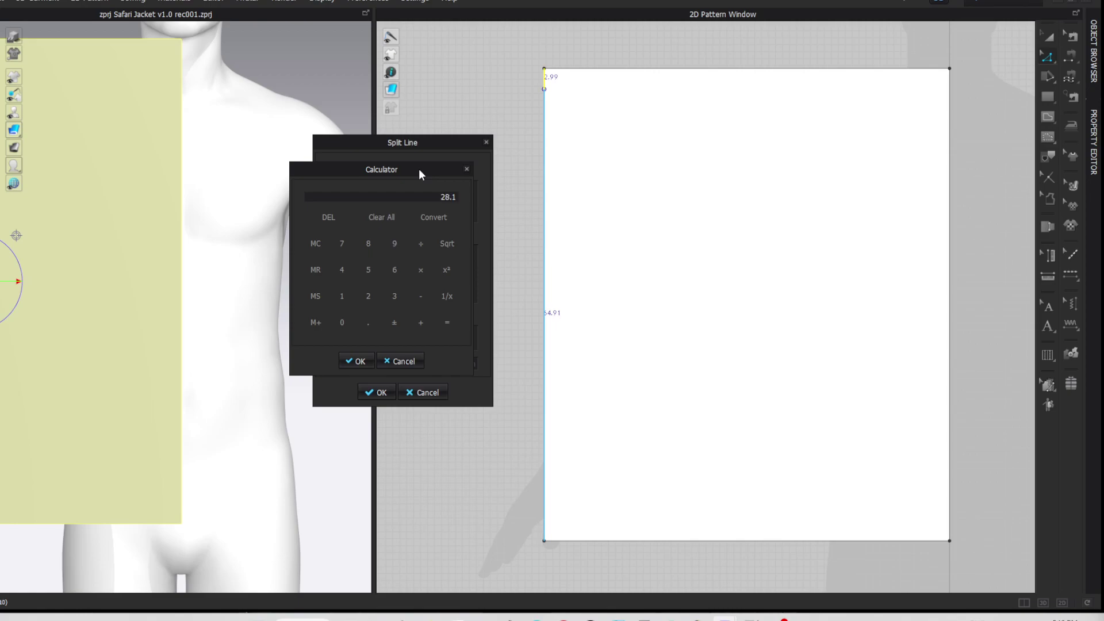
left_click(356, 361)
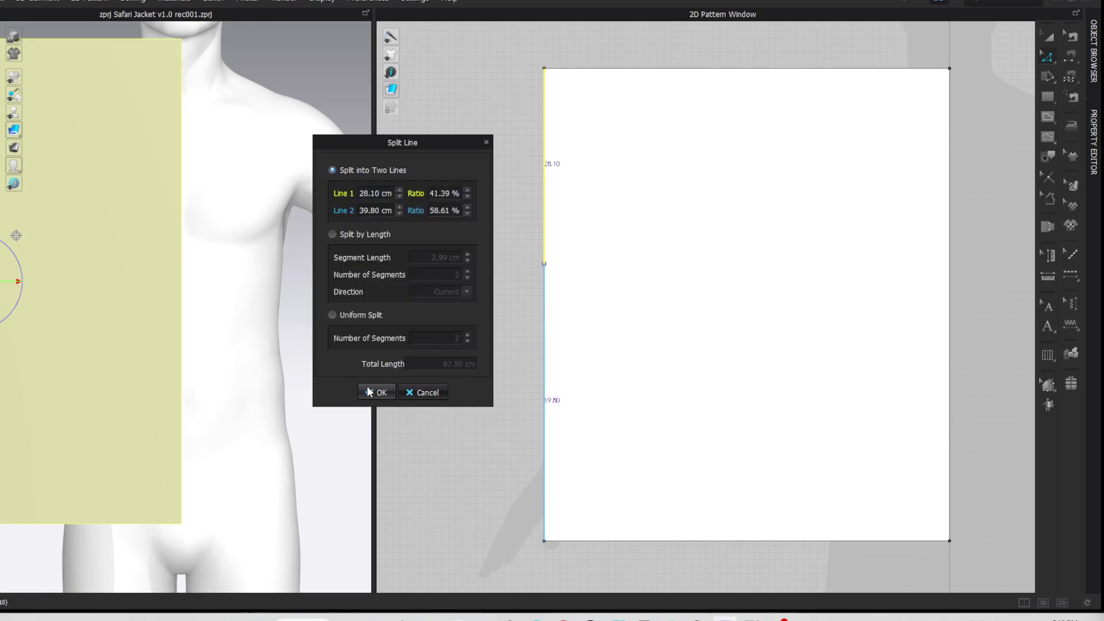
left_click(372, 392)
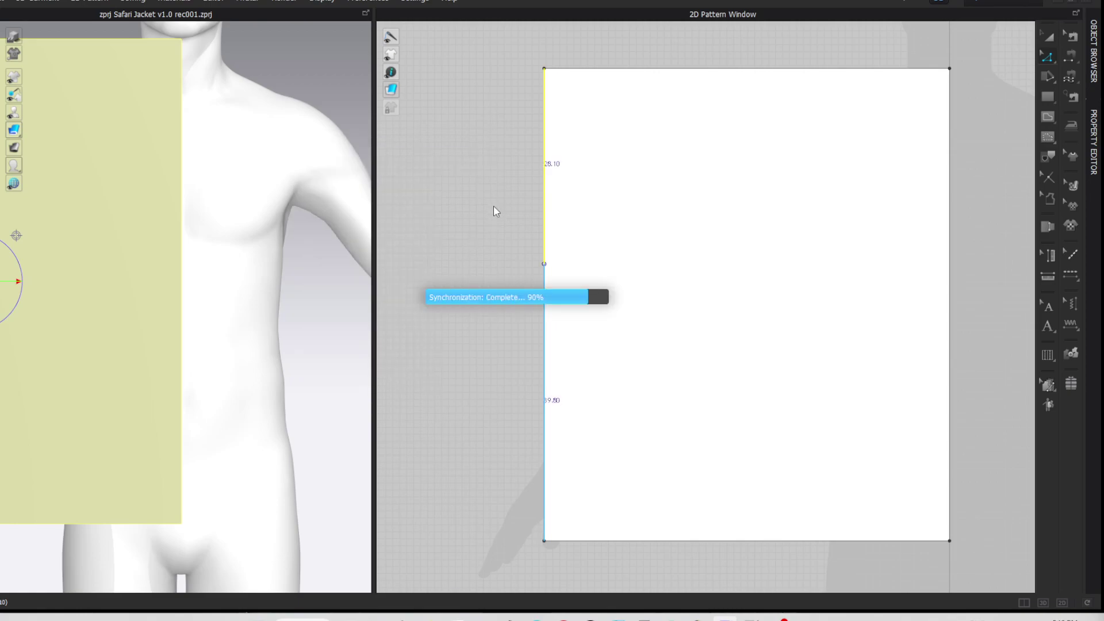
left_click(972, 171)
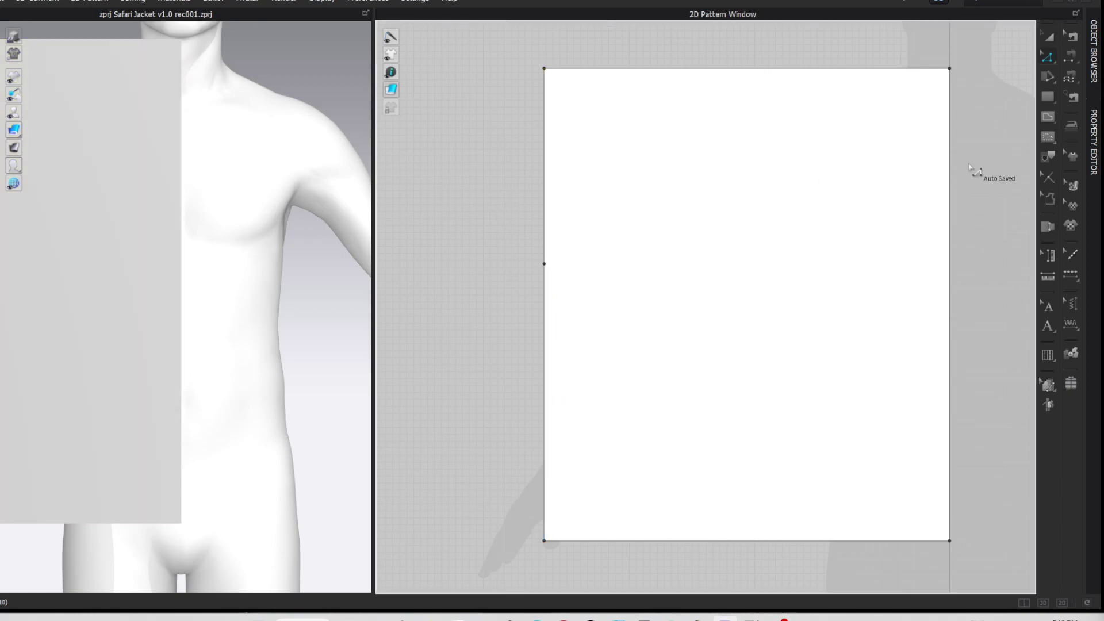
Step: Draw a horizontal internal line from the left edge's split point across to the pattern's right edge
key("g")
left_click(544, 265)
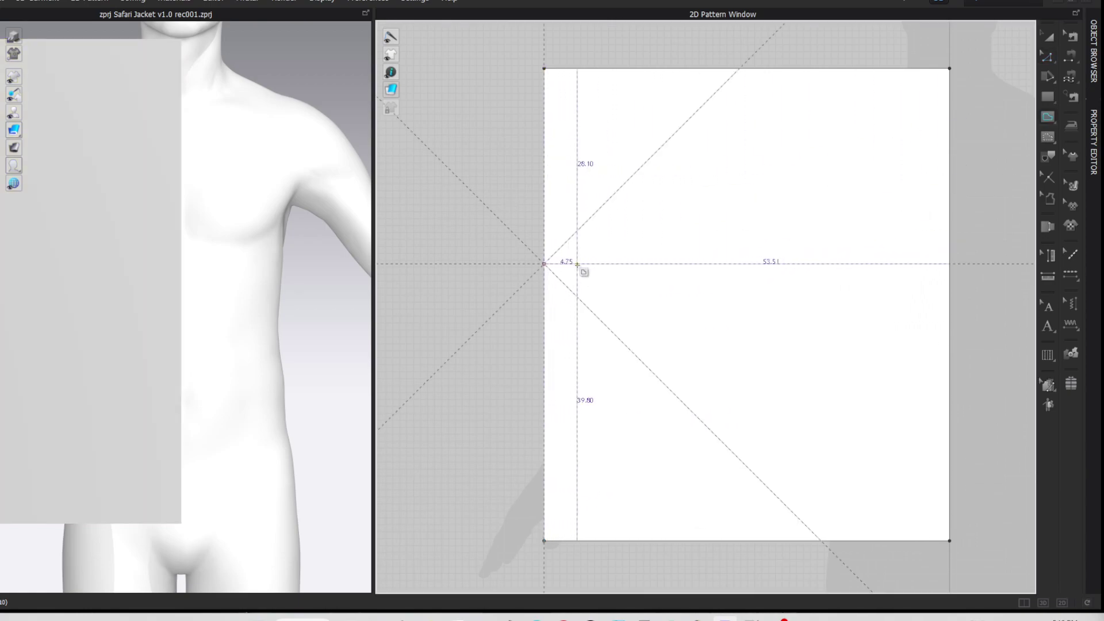
double_click(950, 264)
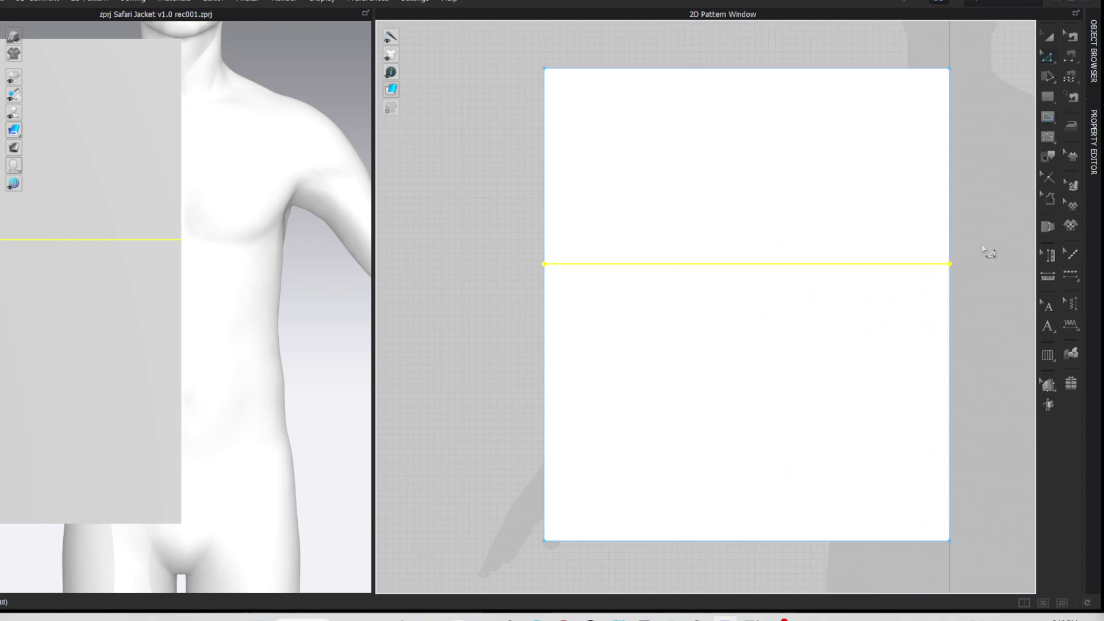
key("z")
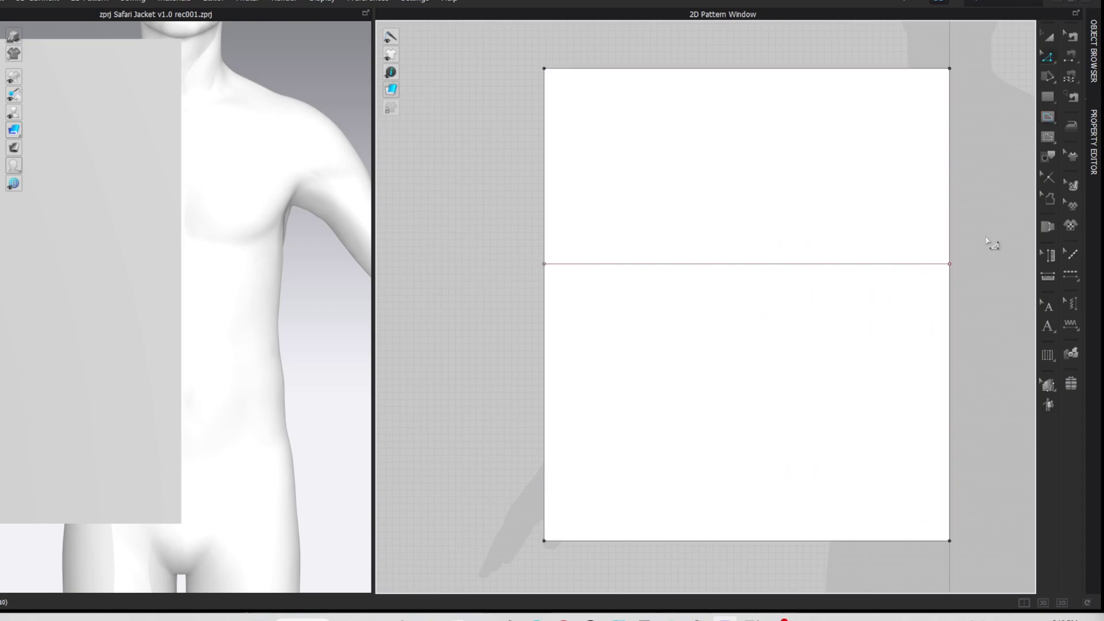
Step: Look up the avatar's CB Neck to Waist length in the Avatar Editor and return to the pattern
left_click(248, 2)
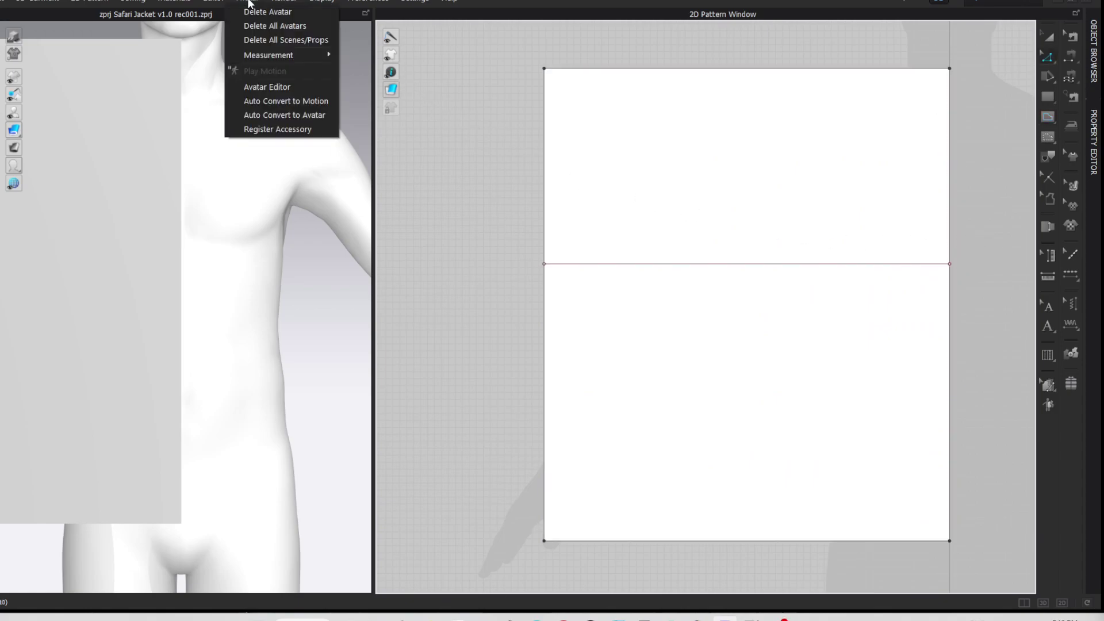
left_click(248, 86)
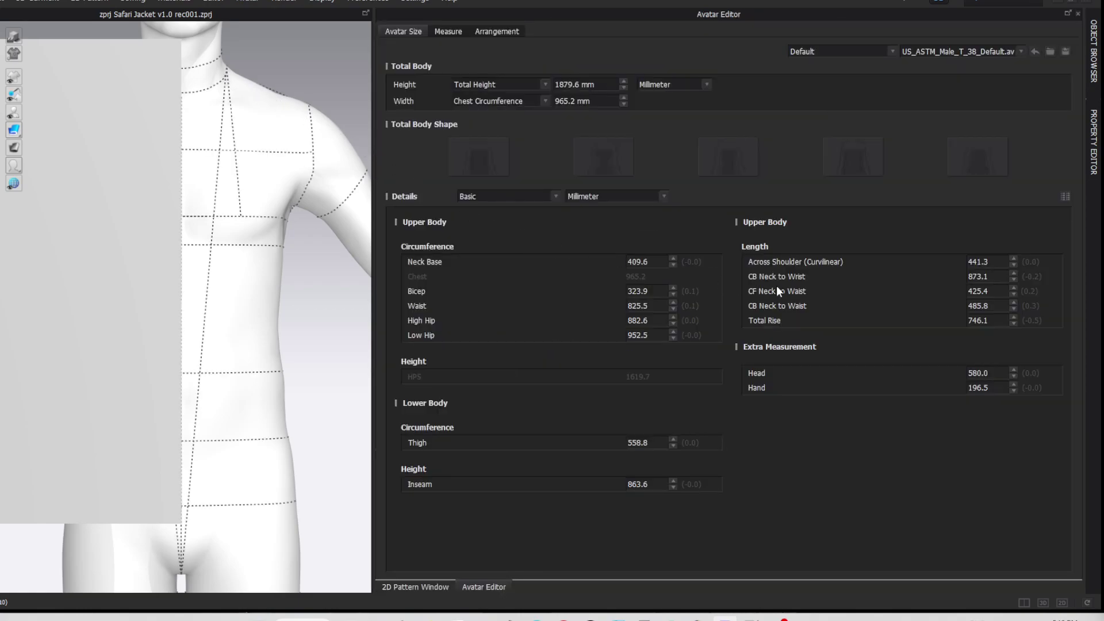
left_click(994, 306)
left_click(1079, 14)
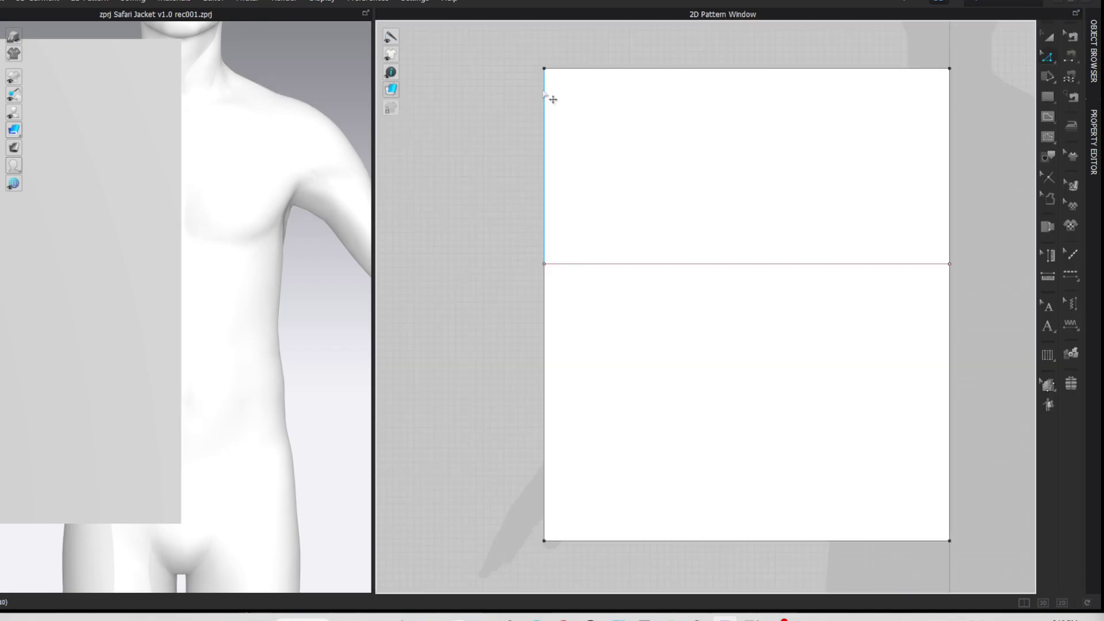
Step: Split the pattern's whole left edge at 49.58 cm below the top corner to mark the waist level
left_click_drag(522, 52, 569, 552)
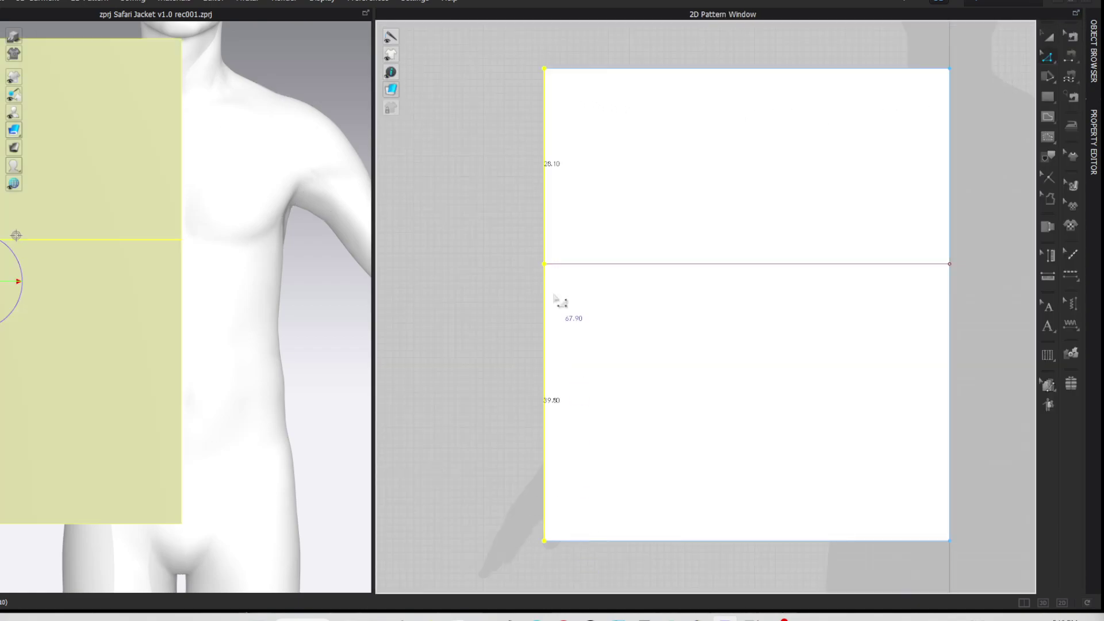
right_click(545, 98)
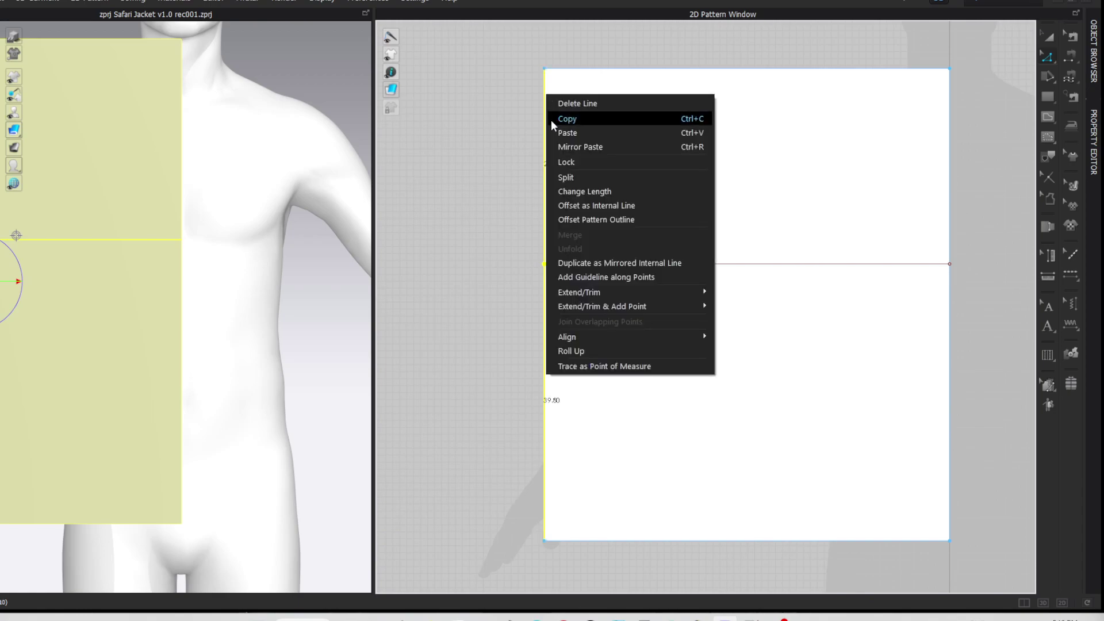
left_click(563, 177)
left_click_drag(564, 142, 436, 151)
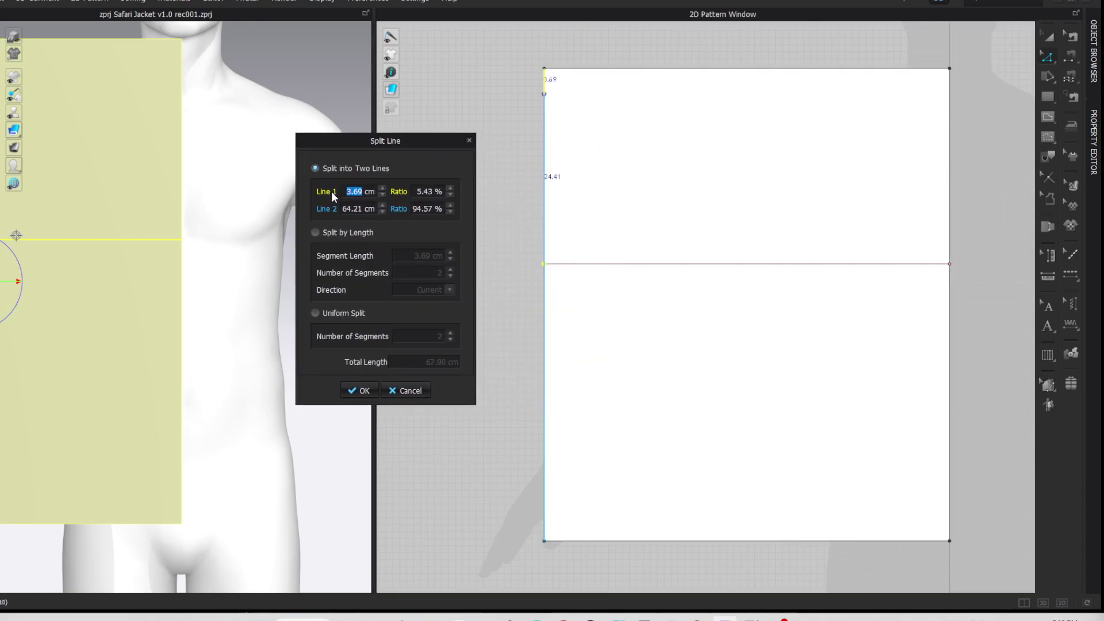
type("49.58")
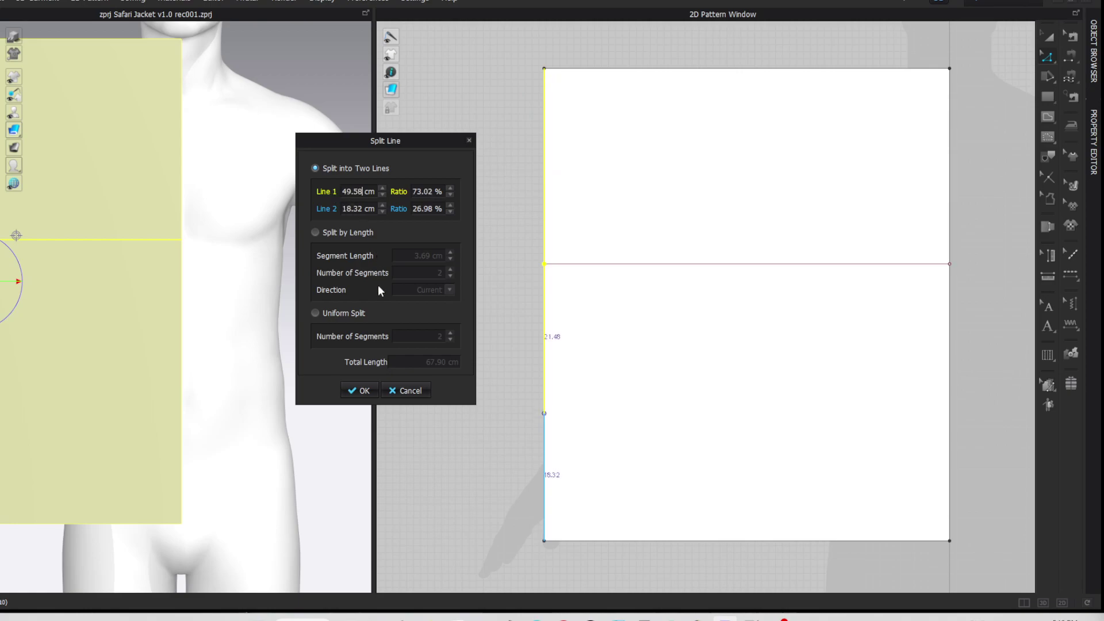
left_click(351, 390)
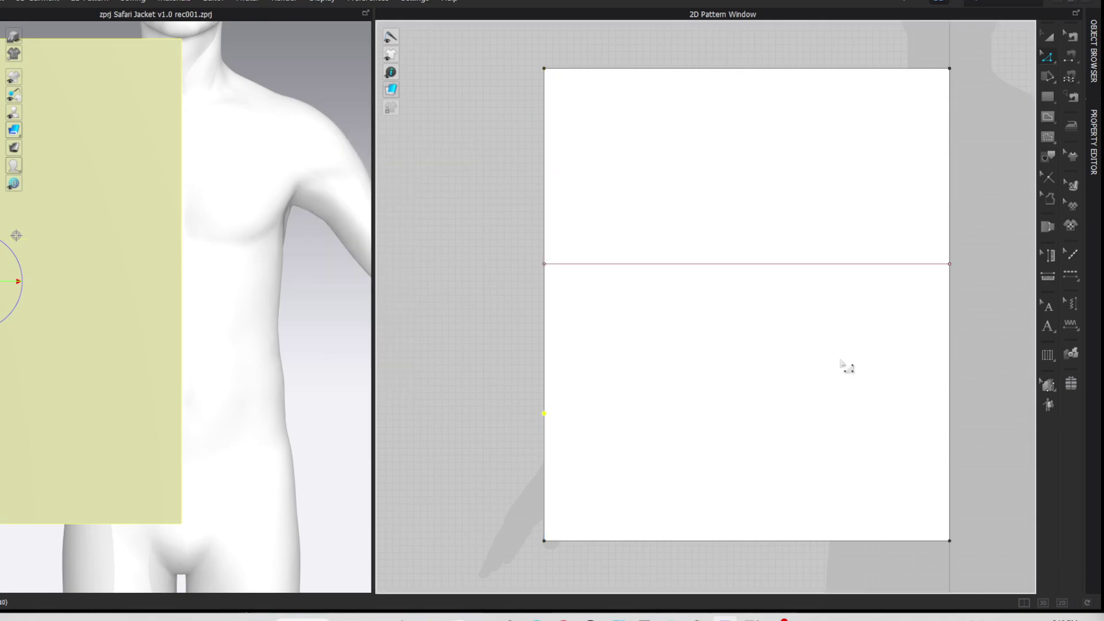
Step: Draw a horizontal internal waist line from the new split point across to the pattern's right edge
key("g")
left_click(544, 413)
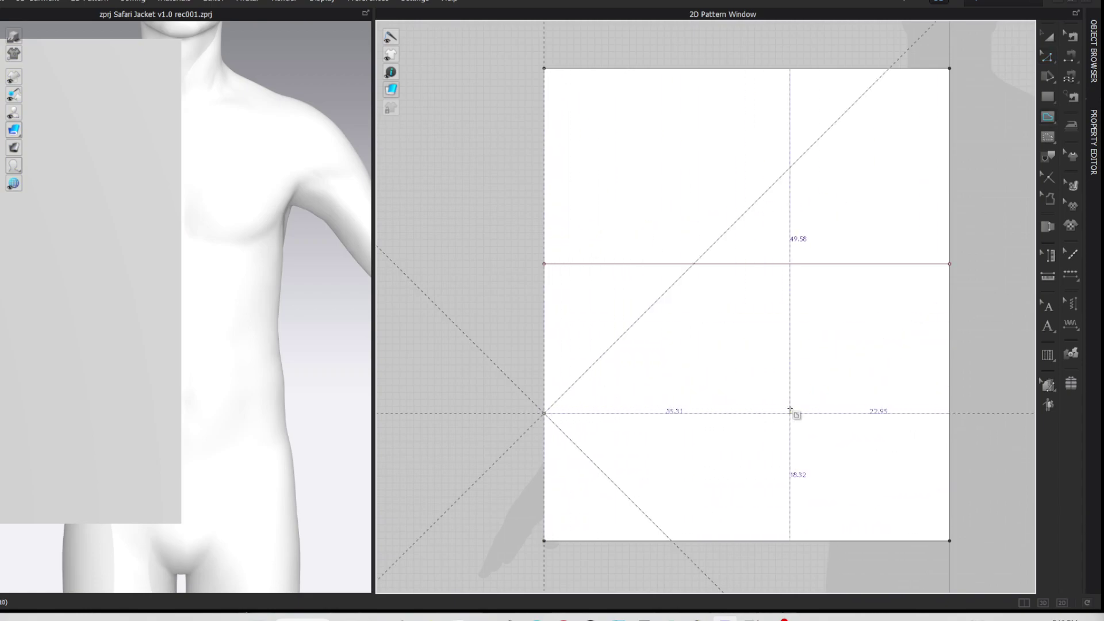
double_click(949, 413)
key("z")
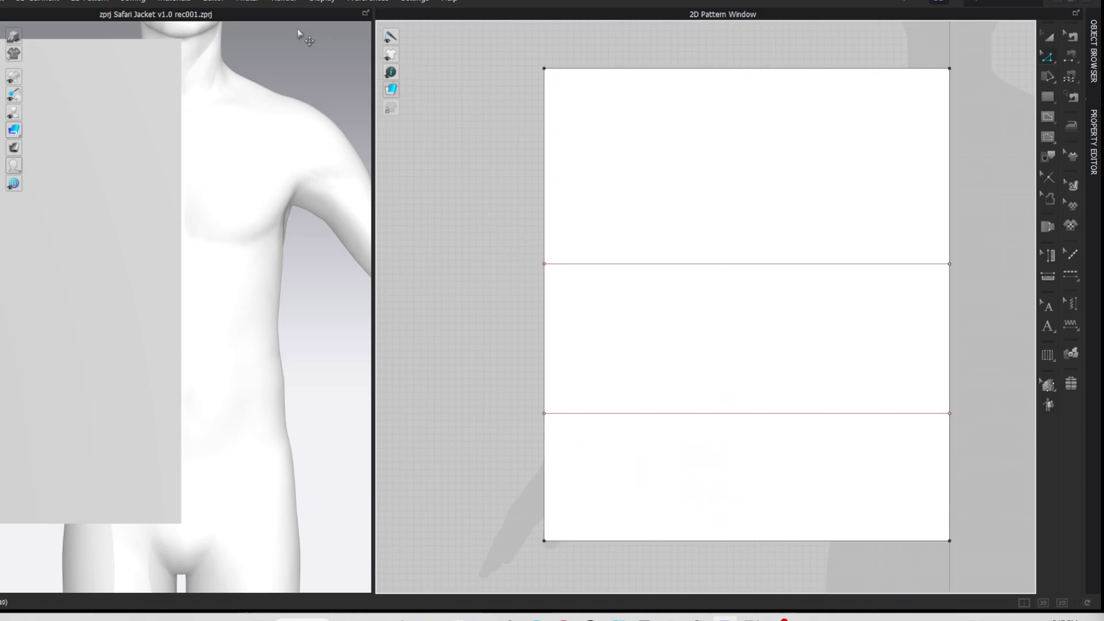
Step: Look up the avatar's Waist to Low Hip length in the full Avatar Editor measurement list and return to the pattern
left_click(255, 2)
left_click(250, 87)
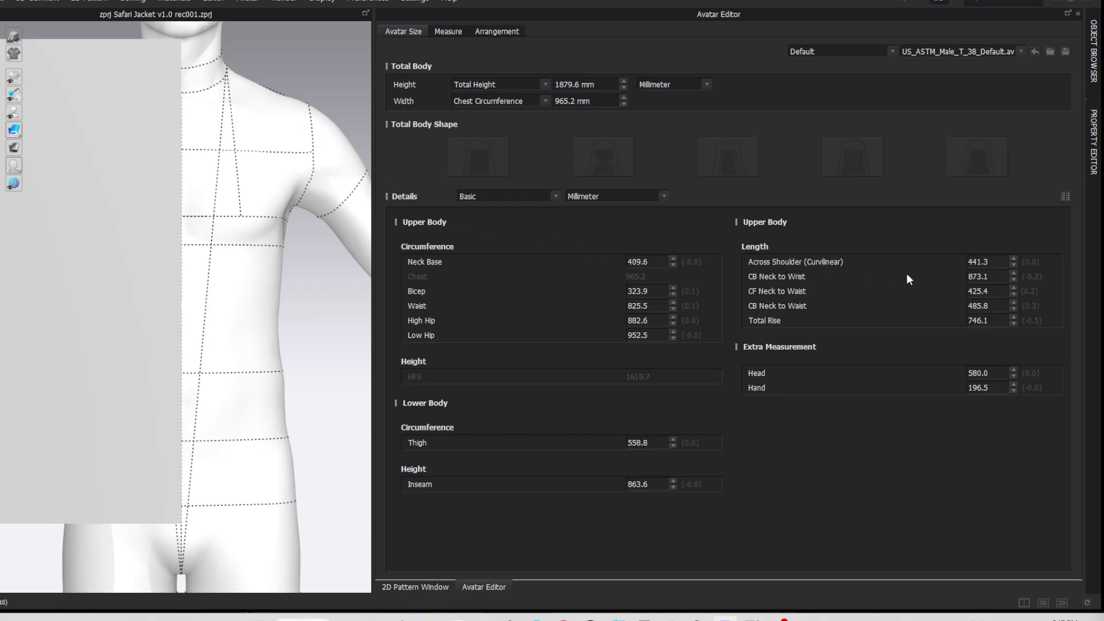
left_click(1065, 197)
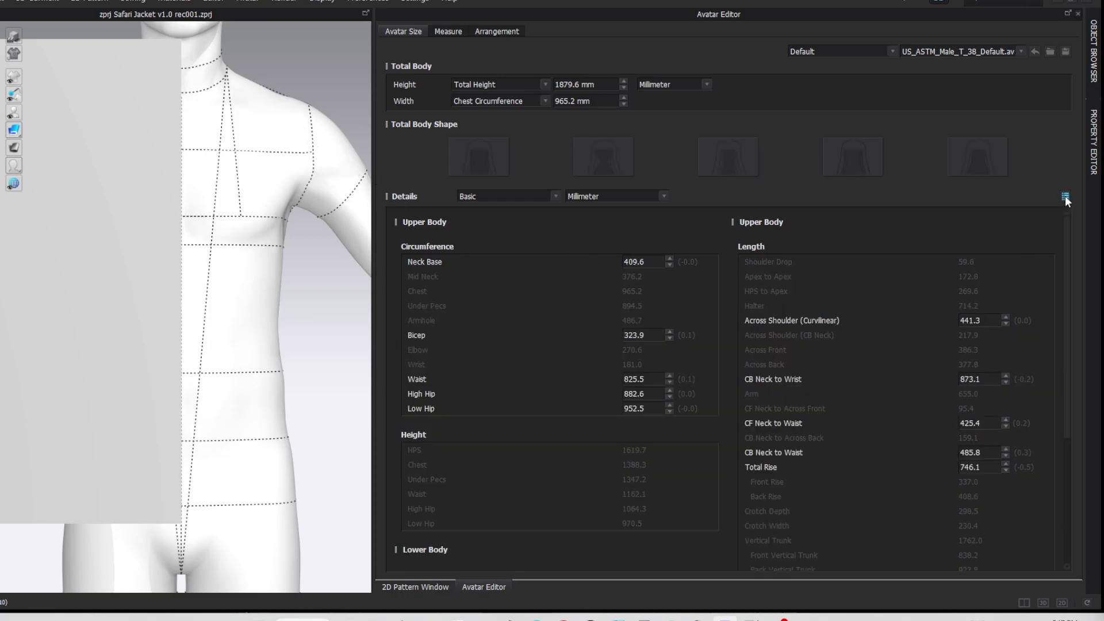
scroll(1022, 267, "down", 3)
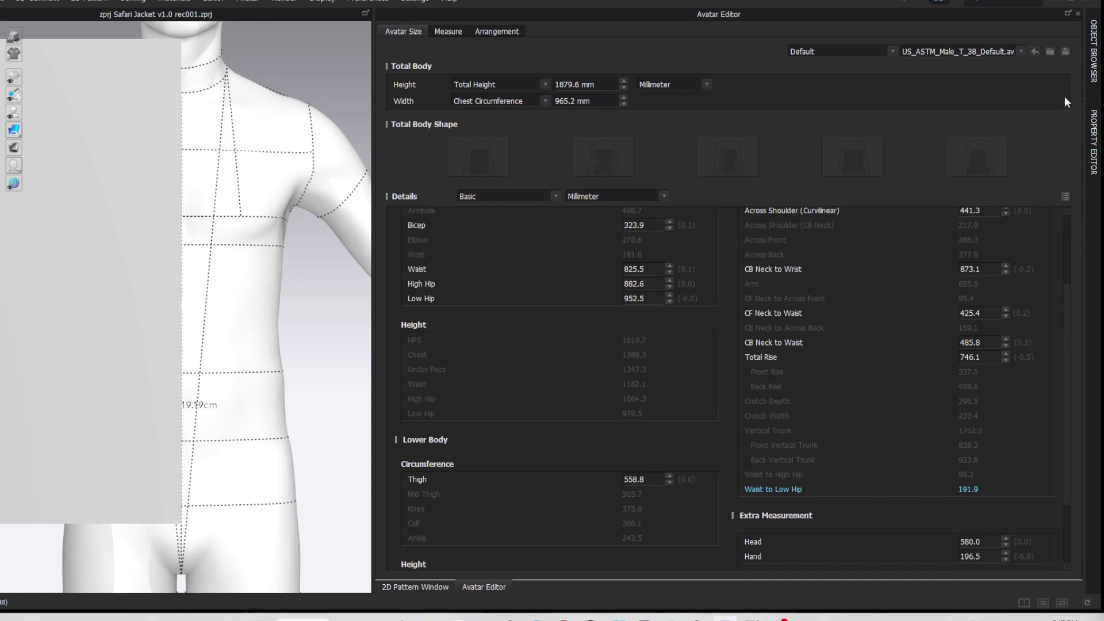
left_click(1078, 15)
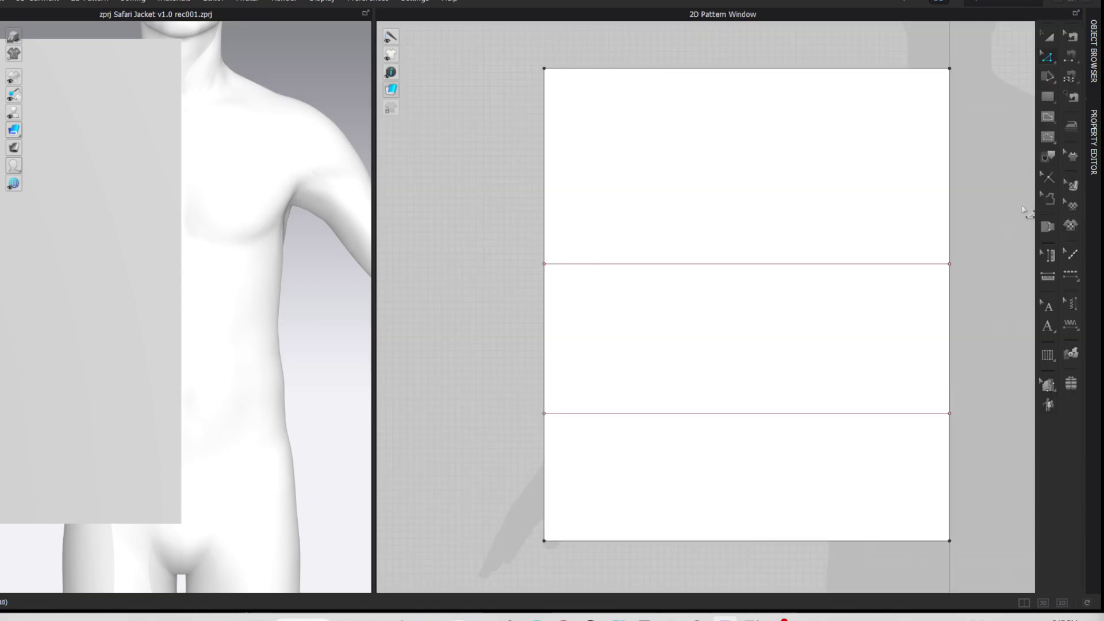
Step: Set the length of the left edge's lowest segment, below the waist line, to 19.19 cm, extending it at its end
right_click(545, 458)
left_click(581, 303)
left_click_drag(540, 221, 419, 220)
left_click(419, 295)
double_click(428, 251)
type("19.19")
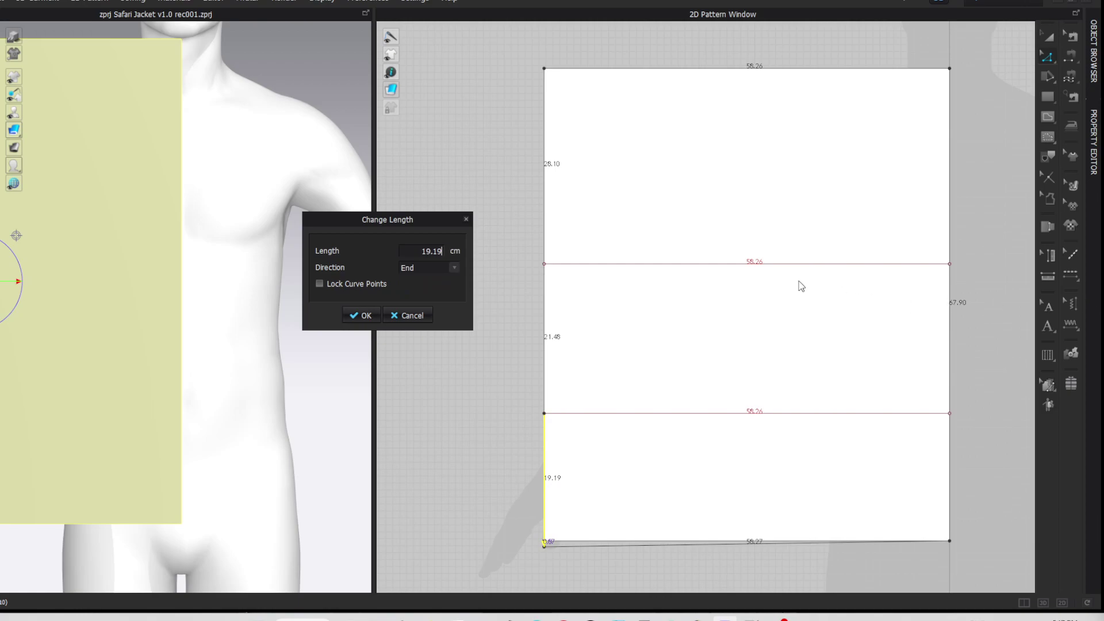
left_click(364, 315)
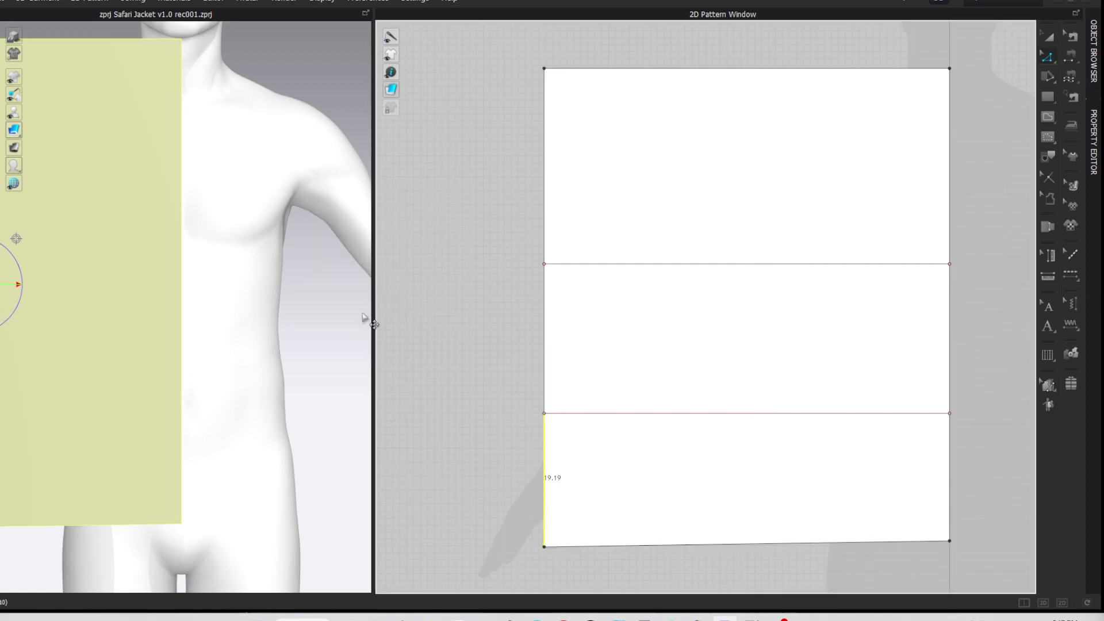
Step: Move the pattern's bottom-right corner down level with the bottom-left corner so the hem runs horizontally
left_click(1007, 547)
mouse_move(951, 542)
left_mouse_down()
mouse_move(953, 564)
mouse_move(949, 547)
left_mouse_up()
left_click(991, 430)
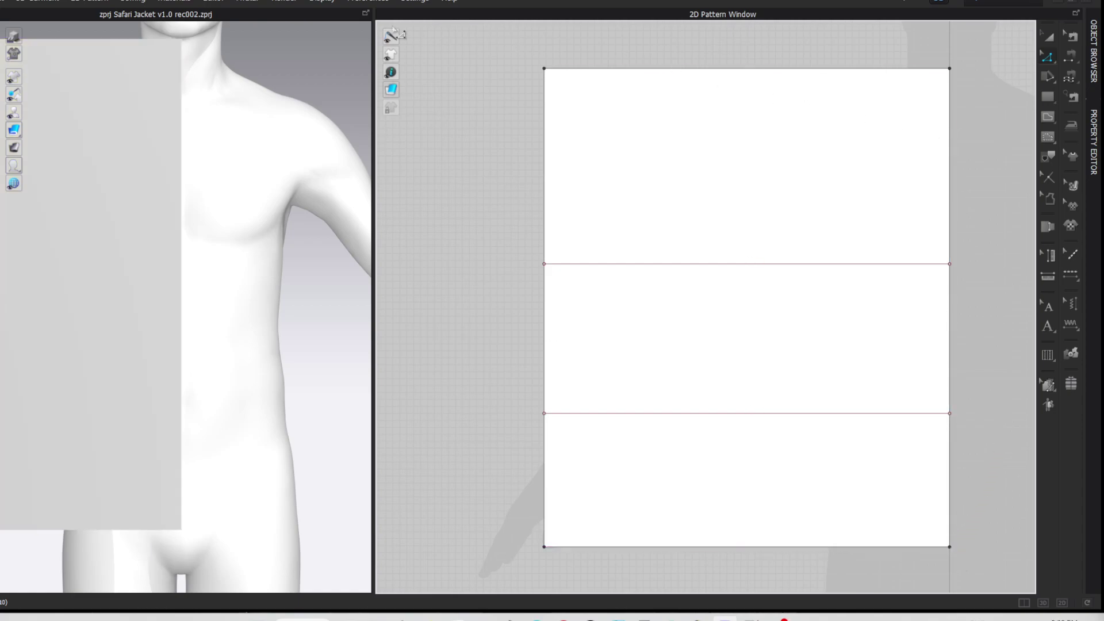
Step: Look up the avatar's Across Back length in the Avatar Editor and return to the pattern
left_click(253, 2)
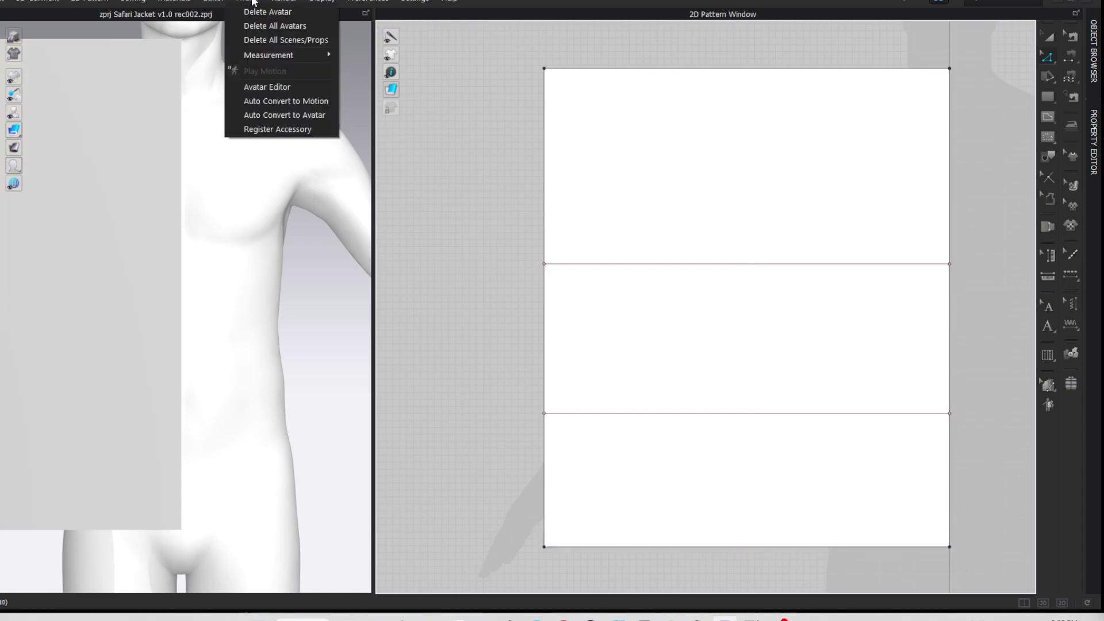
left_click(249, 86)
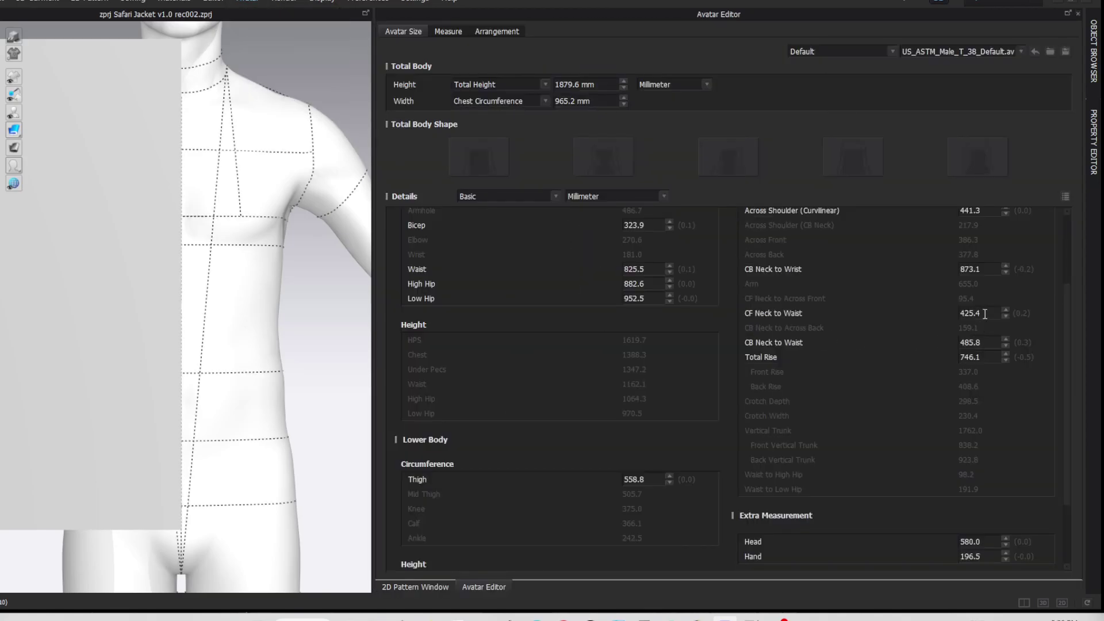
left_click(979, 254)
left_click(1078, 13)
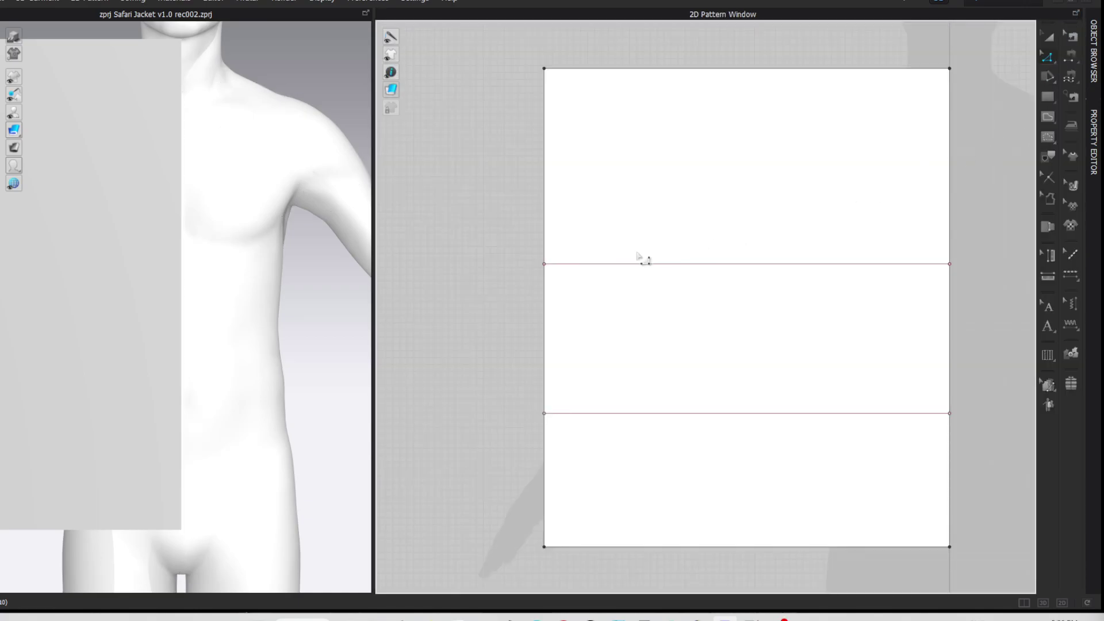
Step: Split the upper horizontal internal line 21.89 cm from its left end (37.78/2+3) and draw a vertical internal line from there to the top edge
right_click(574, 264)
left_click(601, 347)
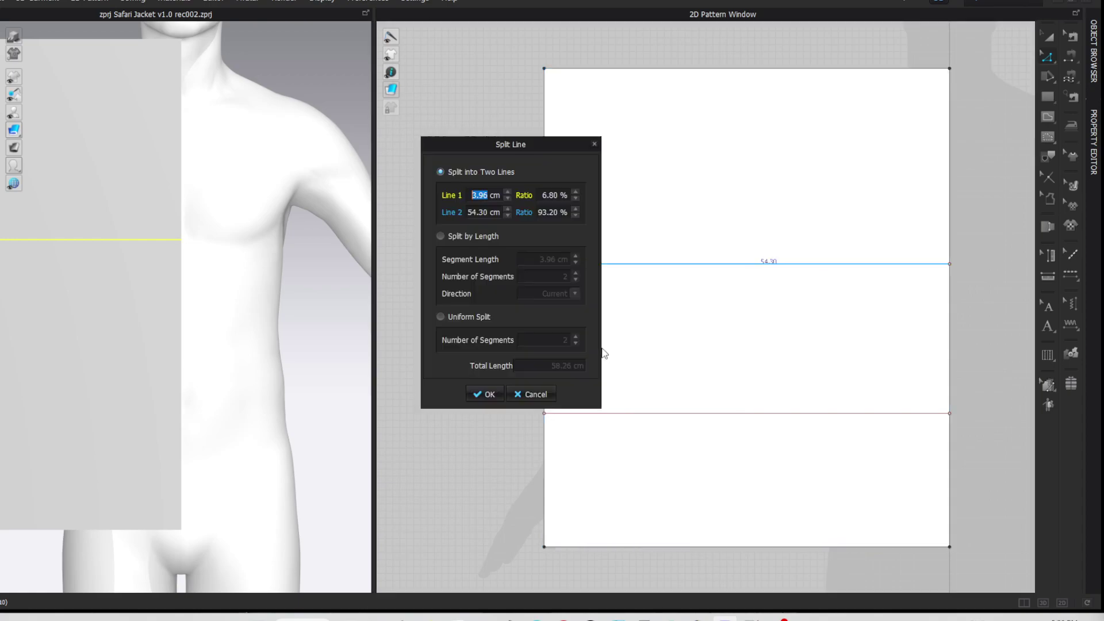
left_click_drag(558, 154, 434, 156)
right_click(359, 208)
left_click(379, 216)
left_click_drag(500, 174, 384, 167)
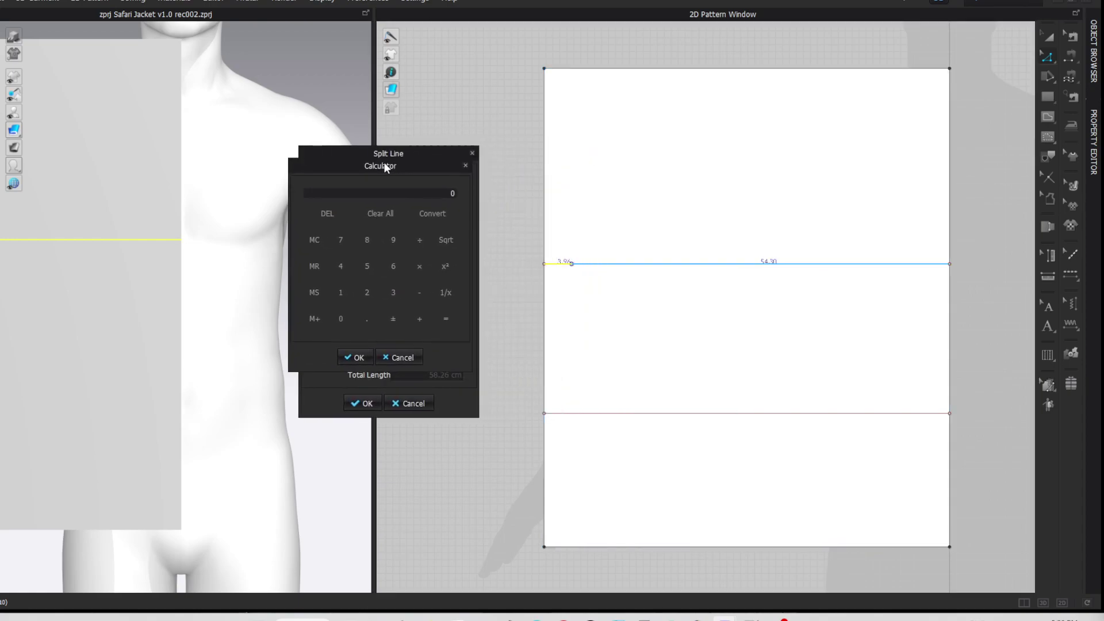
type("37.78/2")
key("Return")
type("+3")
key("Return")
left_click(367, 354)
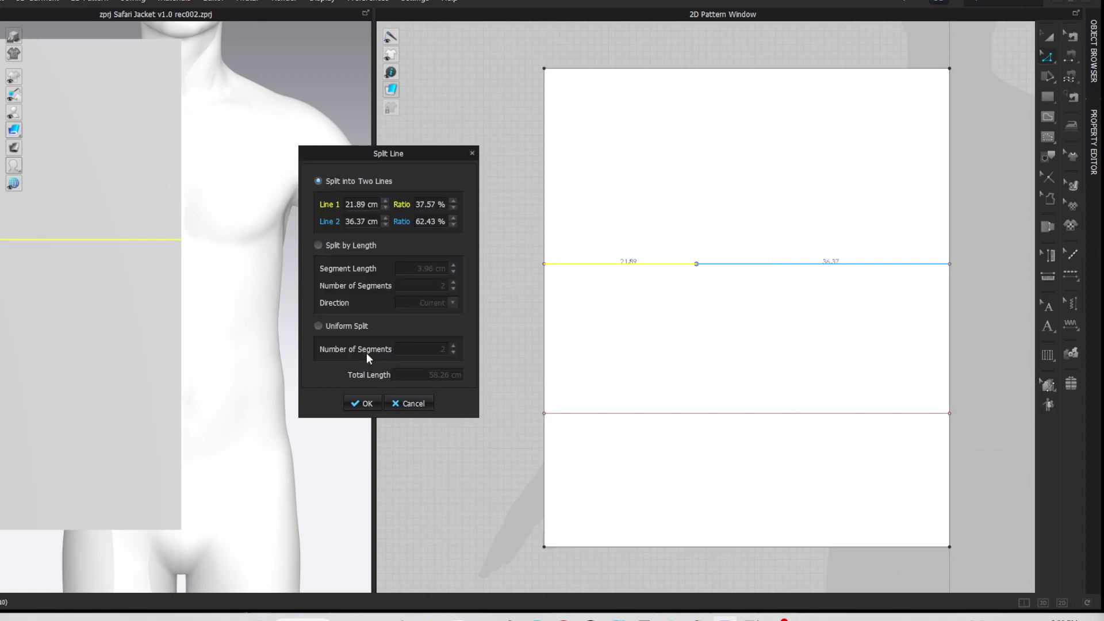
left_click(363, 403)
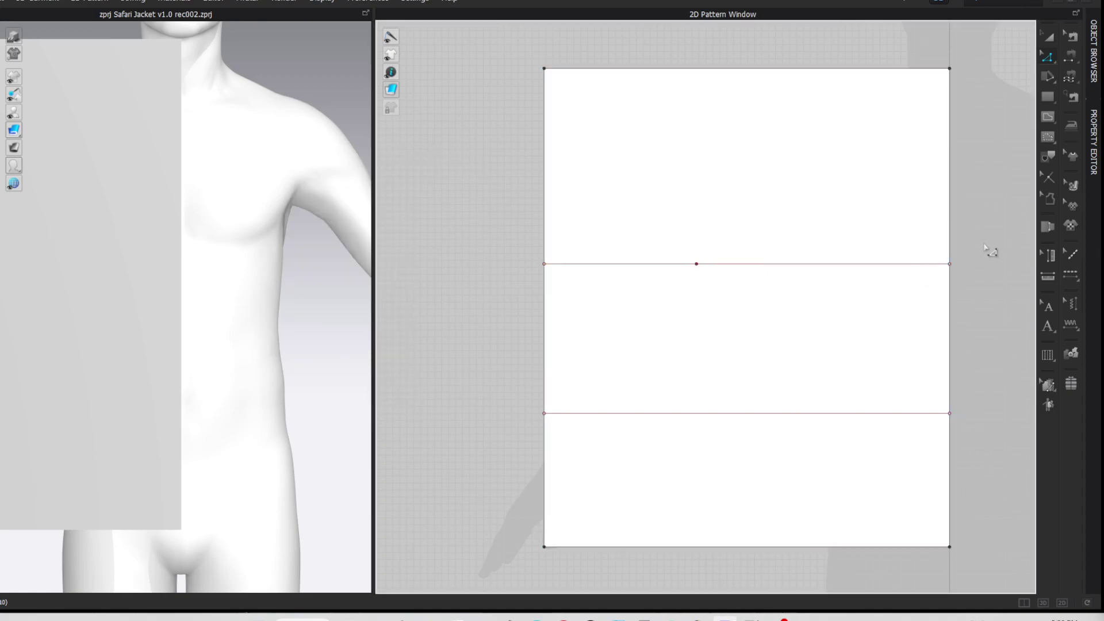
left_click(696, 264)
left_click(697, 70)
Step: Split the left edge's uppermost segment 12.80 cm below the top corner, calculated as 23.6/2+1
right_click(546, 113)
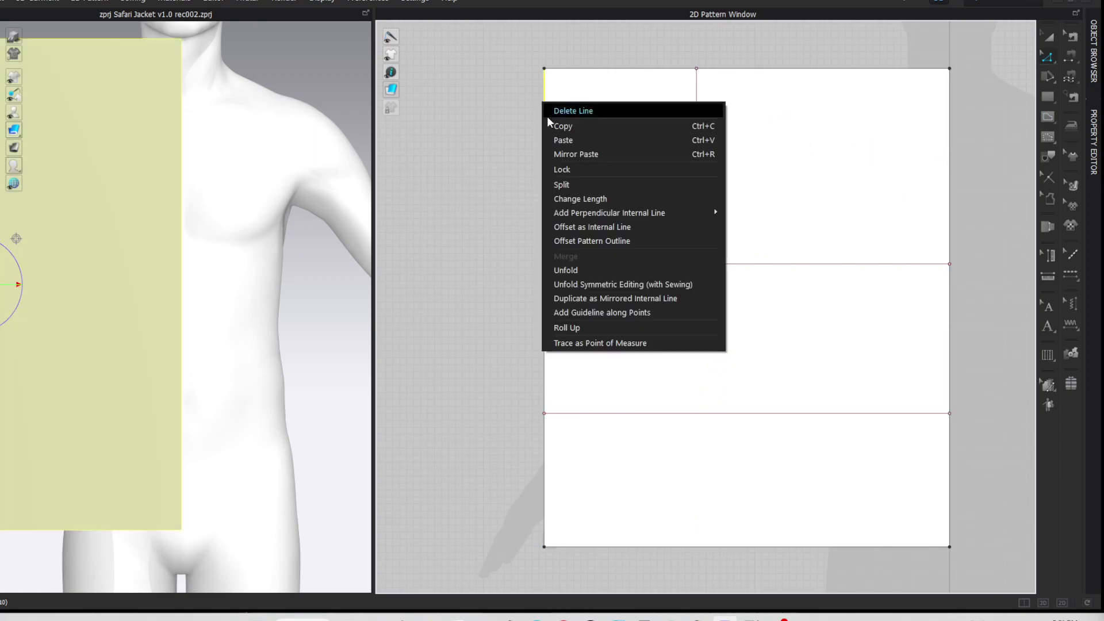
left_click(562, 184)
left_click_drag(574, 147, 474, 128)
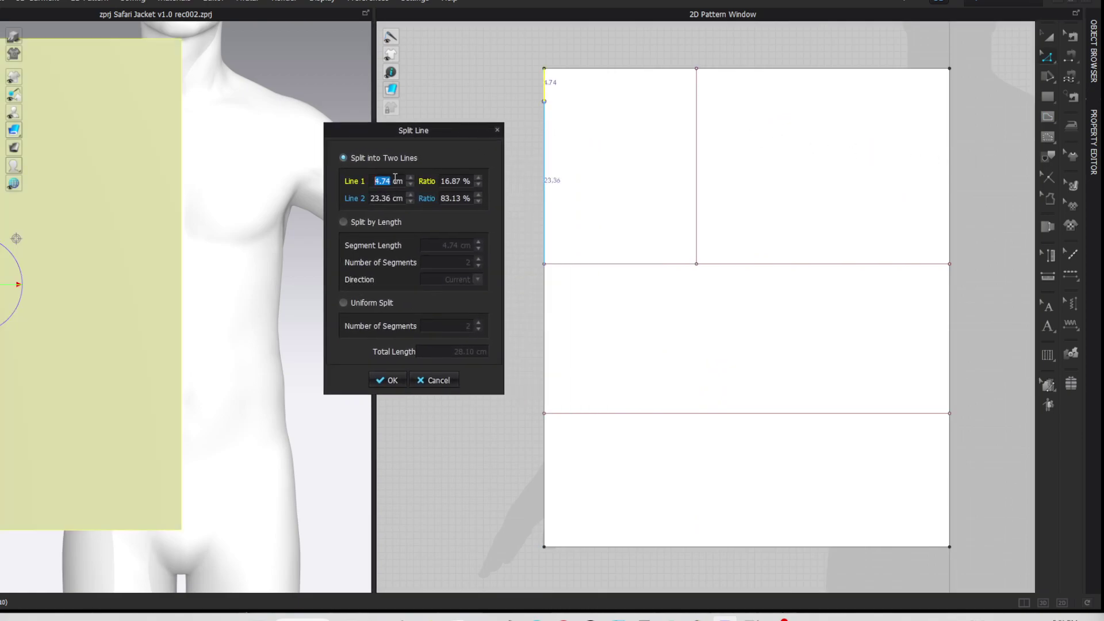
double_click(385, 182)
left_click_drag(511, 170, 395, 156)
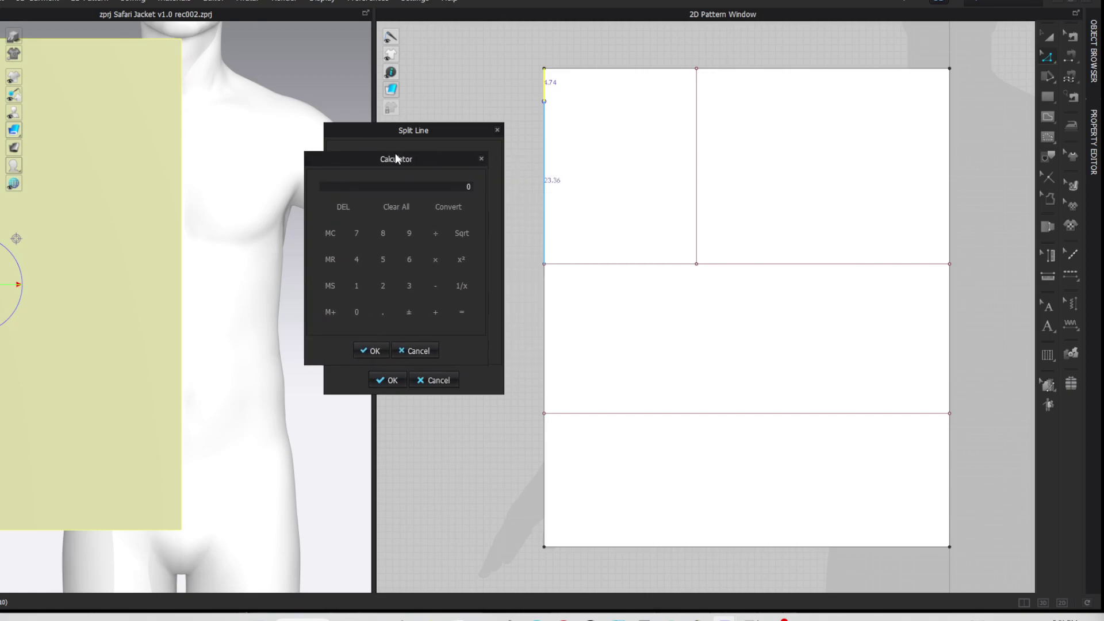
type("23.6/2+1=")
left_click(361, 351)
left_click(398, 379)
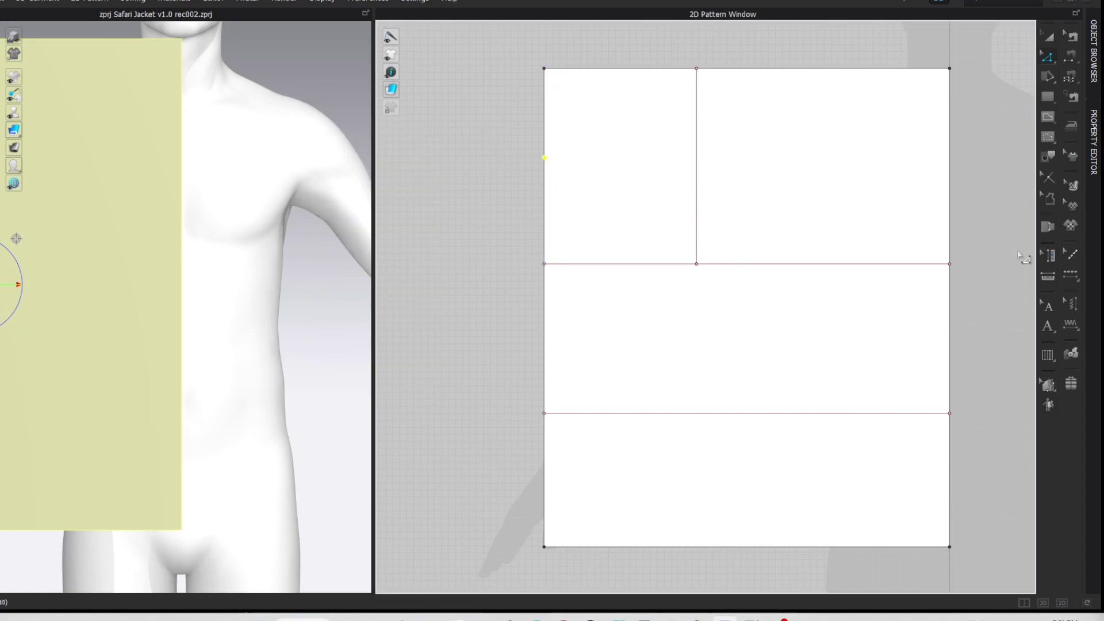
Step: Draw a horizontal internal line from the left edge's new split point across to the vertical internal line
key("g")
left_click(551, 157)
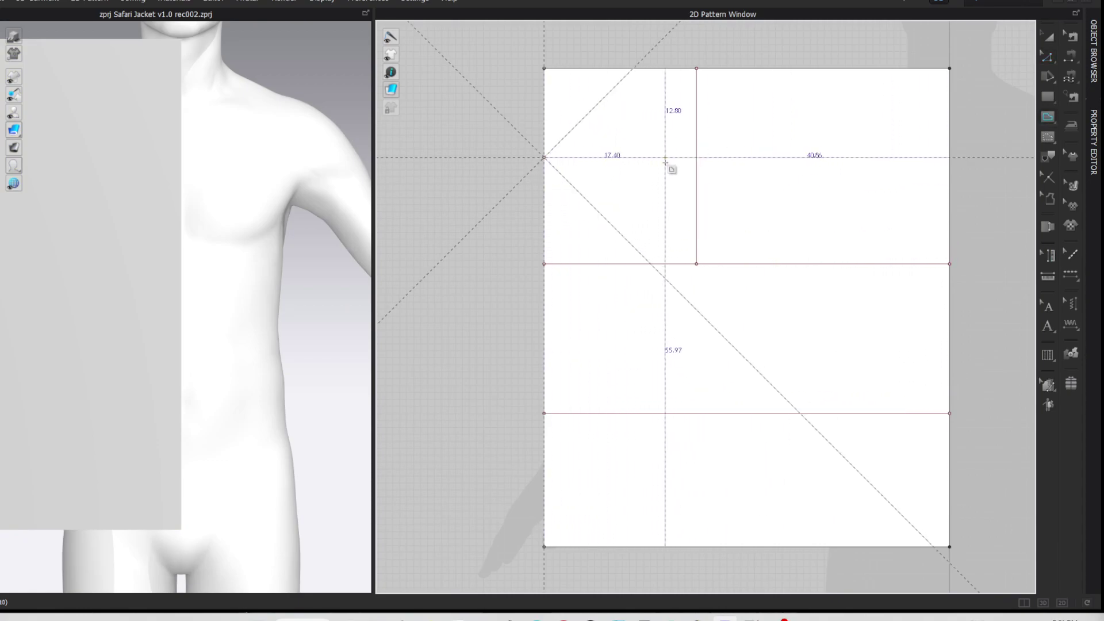
double_click(697, 157)
left_click(987, 180)
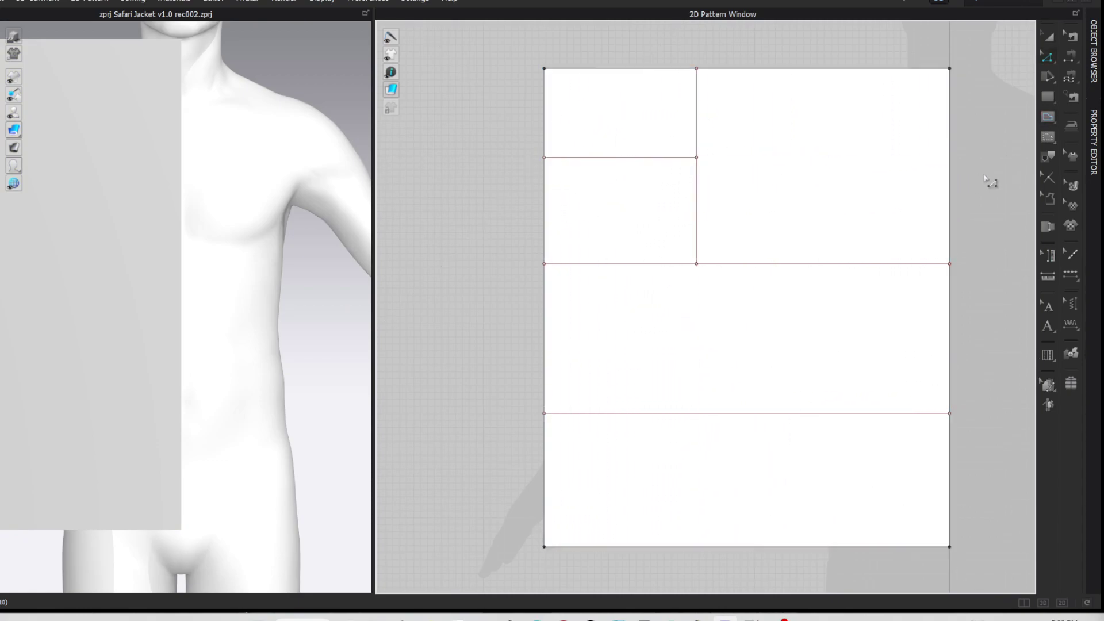
Step: Look up the avatar's Neck Base circumference in the Avatar Editor and return to the pattern
left_click(255, 3)
left_click(256, 87)
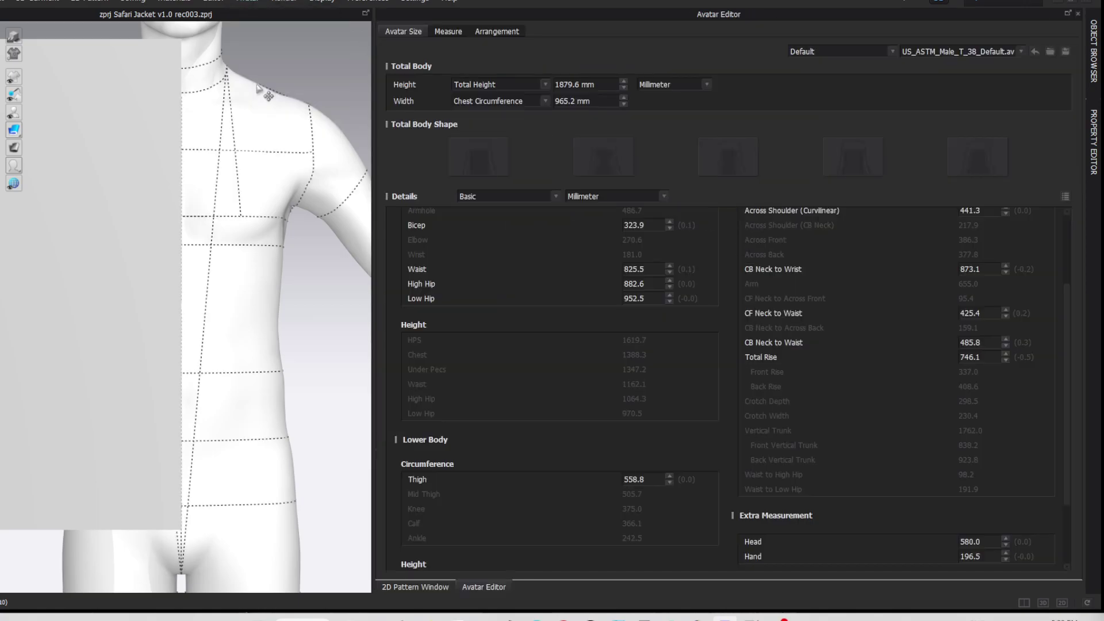
scroll(569, 265, "up", 3)
double_click(638, 262)
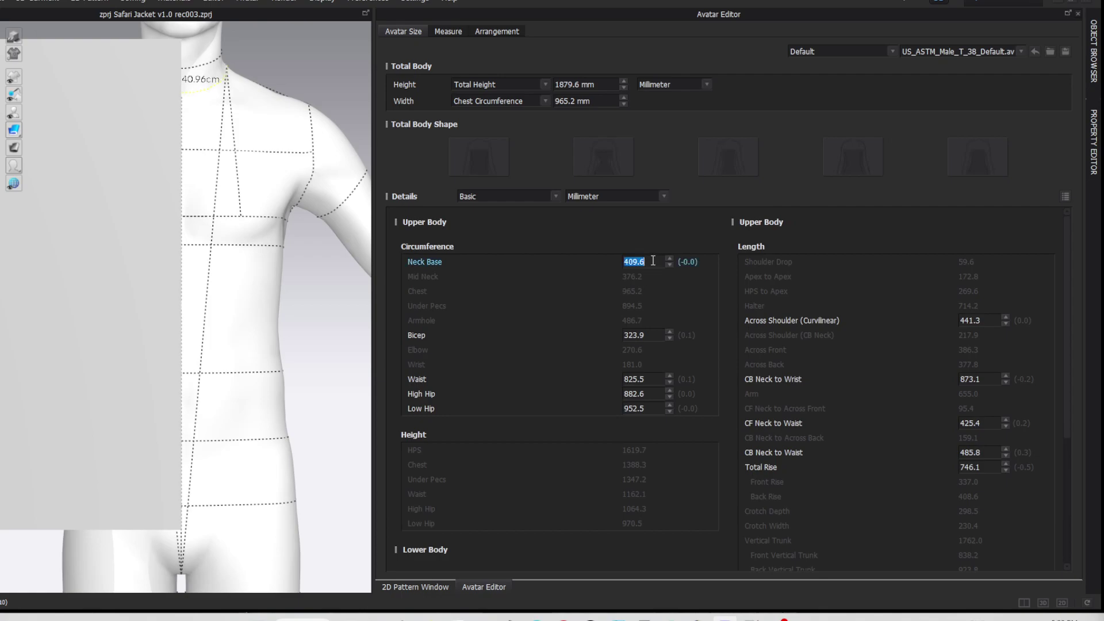
left_click(1080, 14)
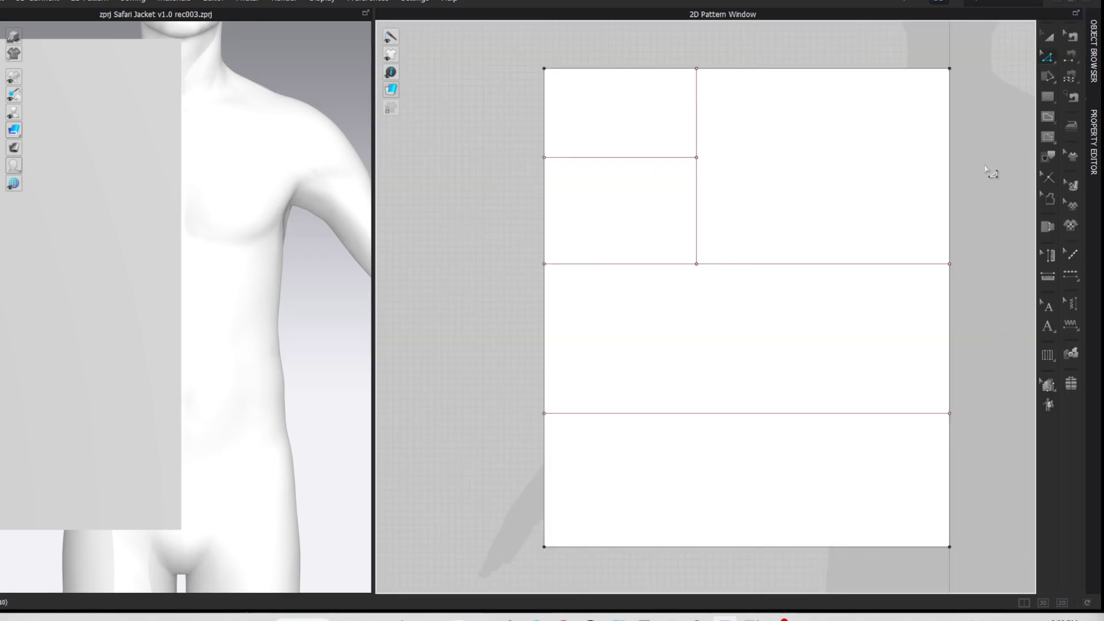
Step: Split the pattern's top edge 8.74 cm from the top-left corner, calculated as 40.96/4-1.5, to mark the neck width
right_click(567, 69)
left_click(583, 158)
left_click_drag(561, 147, 464, 137)
right_click(386, 192)
left_click(419, 200)
left_click_drag(550, 169, 440, 160)
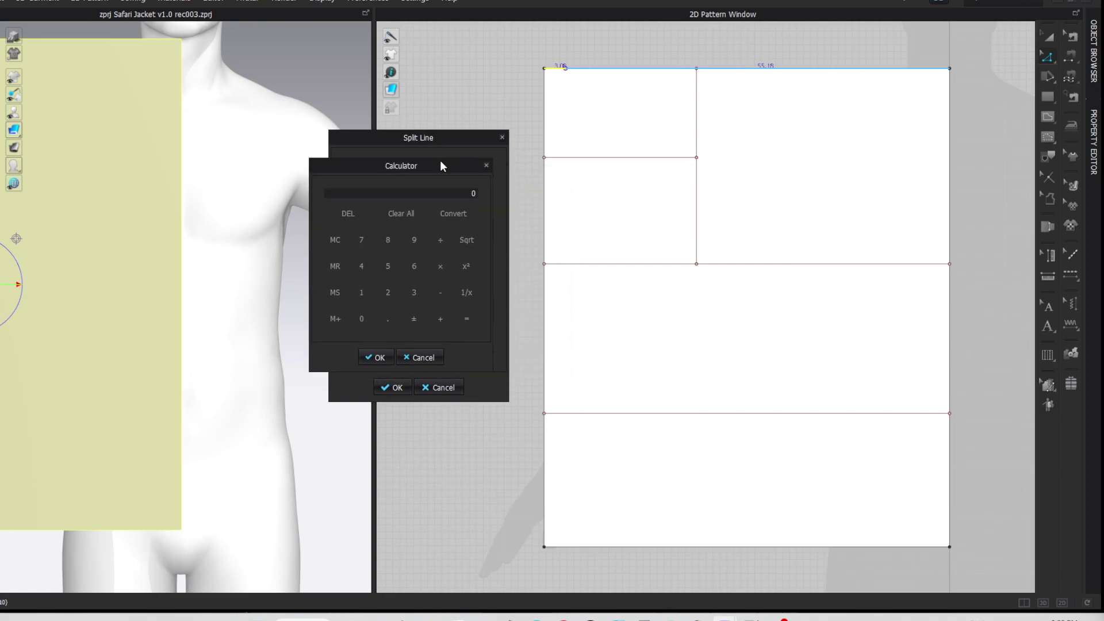
type("40.96/4")
key("Return")
type("-1.5=")
left_click(375, 358)
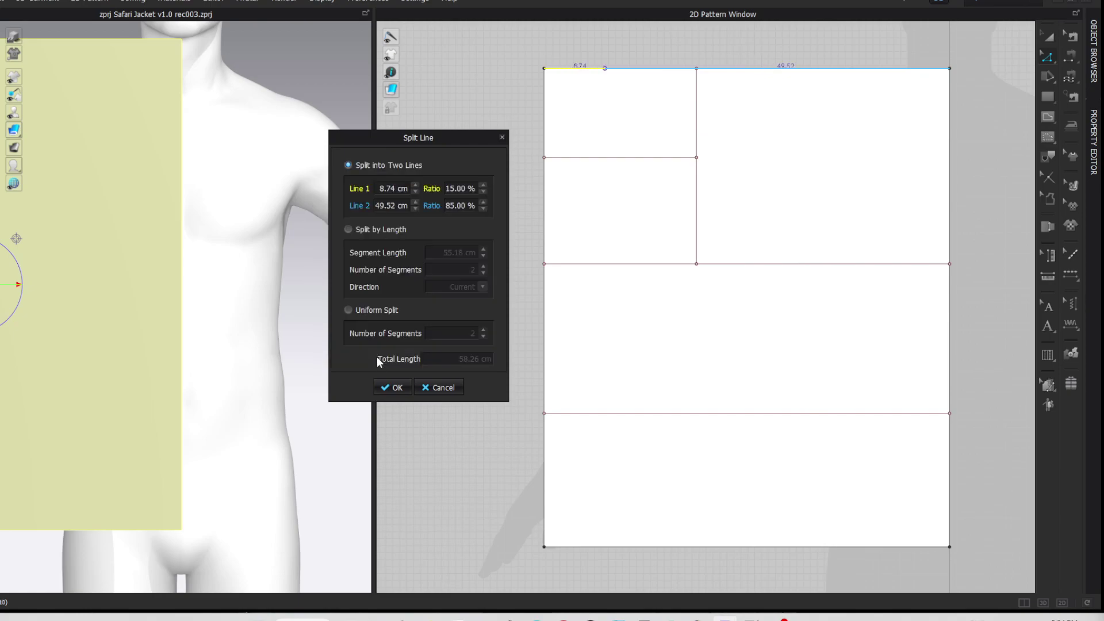
left_click(395, 387)
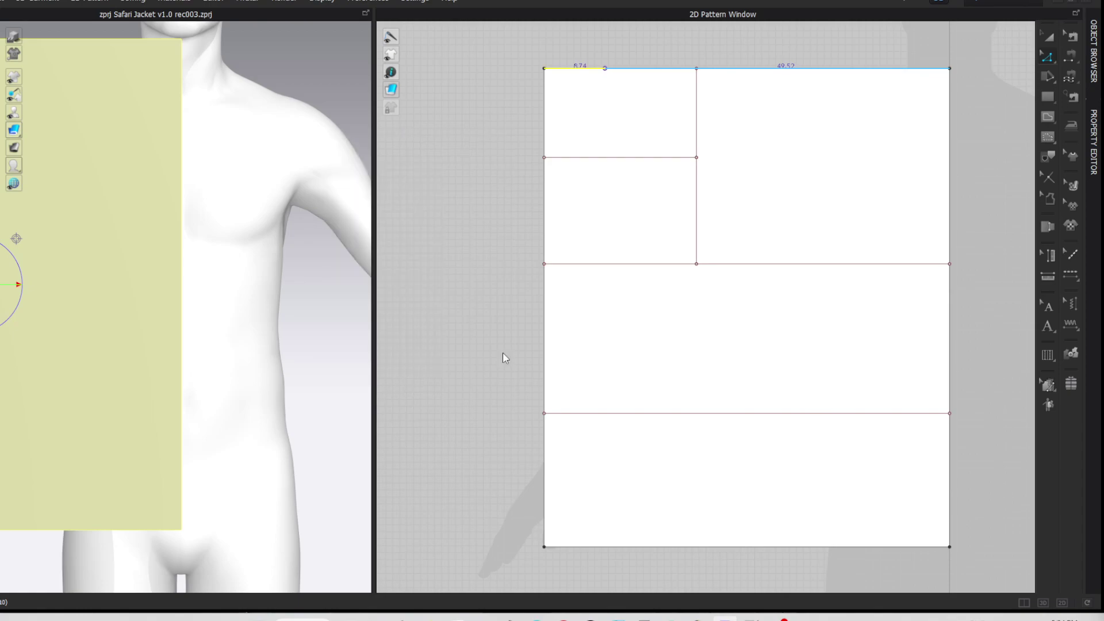
left_click(985, 137)
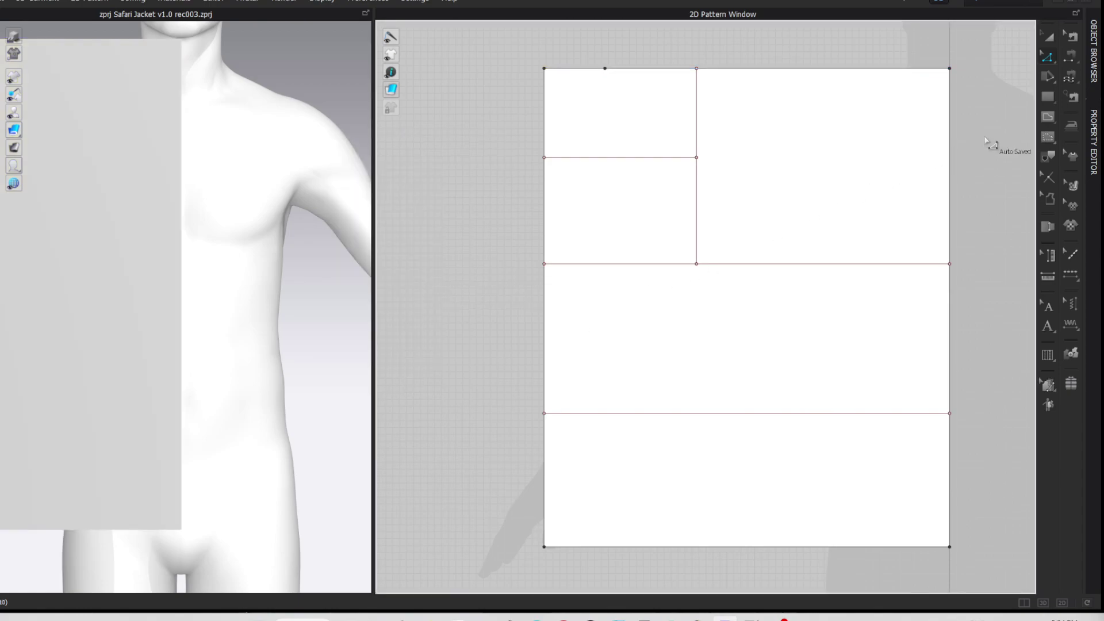
Step: Draw a 2 cm vertical internal line upward from the top edge's neck-width point
key("g")
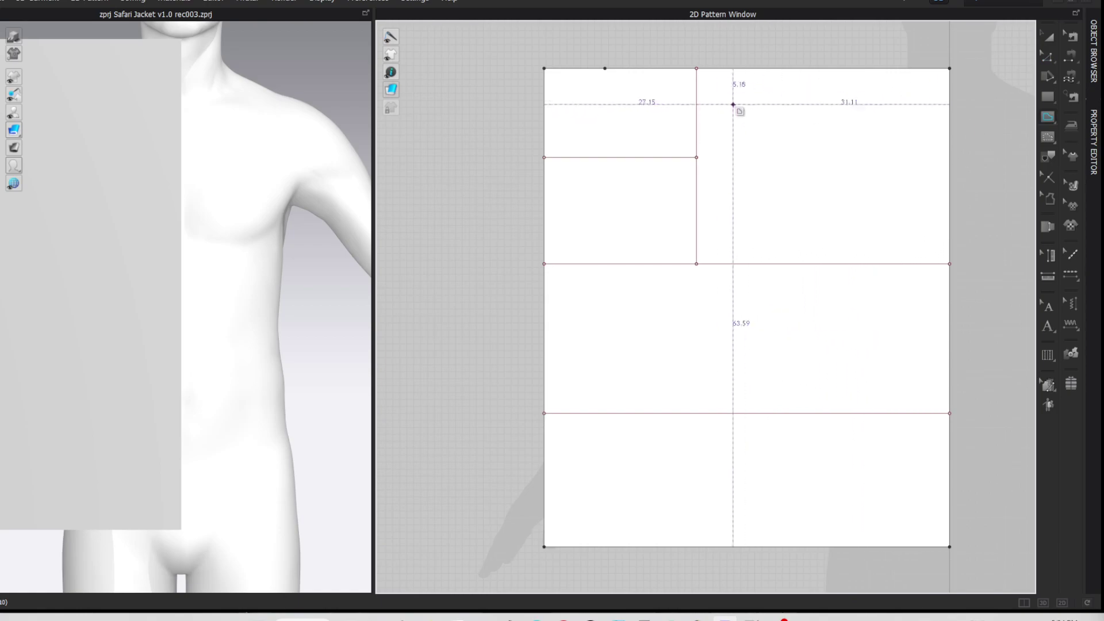
left_click(605, 69)
right_click(605, 60)
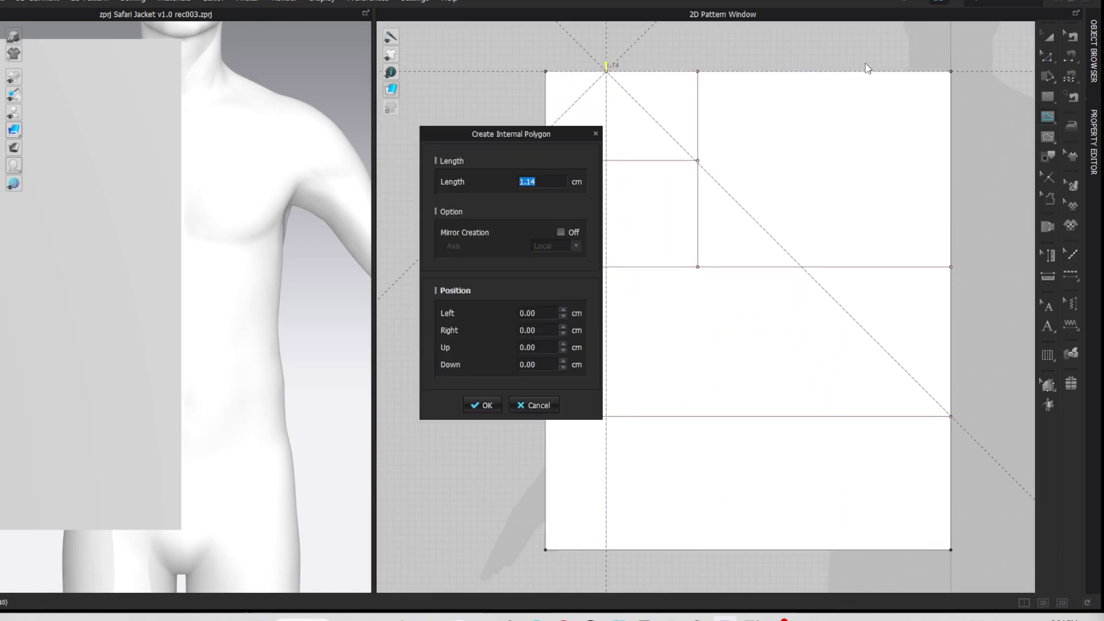
type("2")
key("Return")
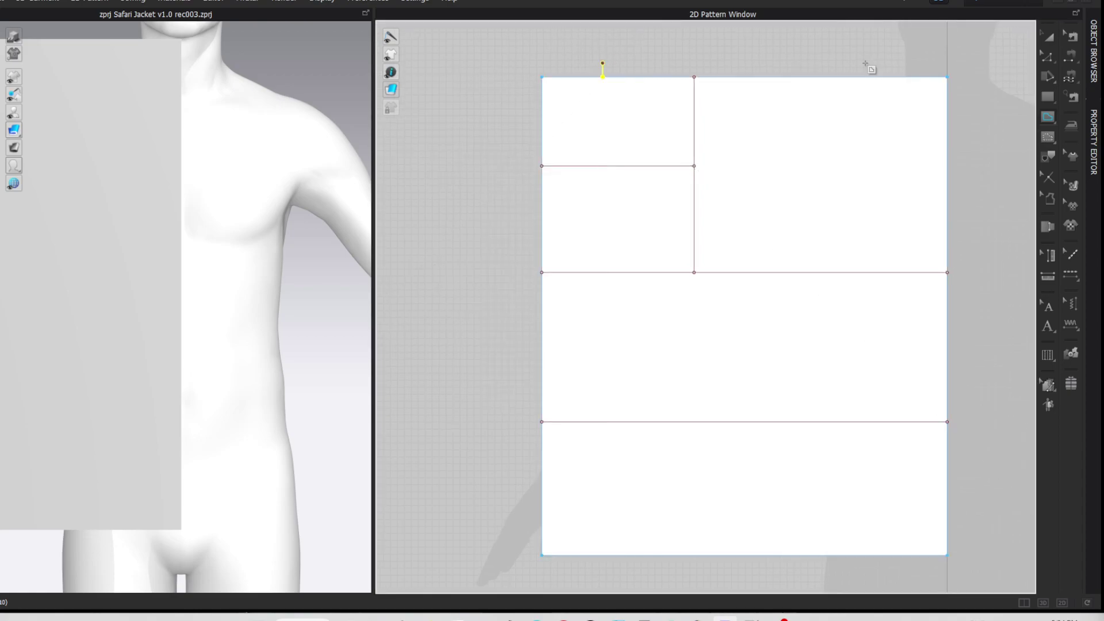
left_click(981, 62)
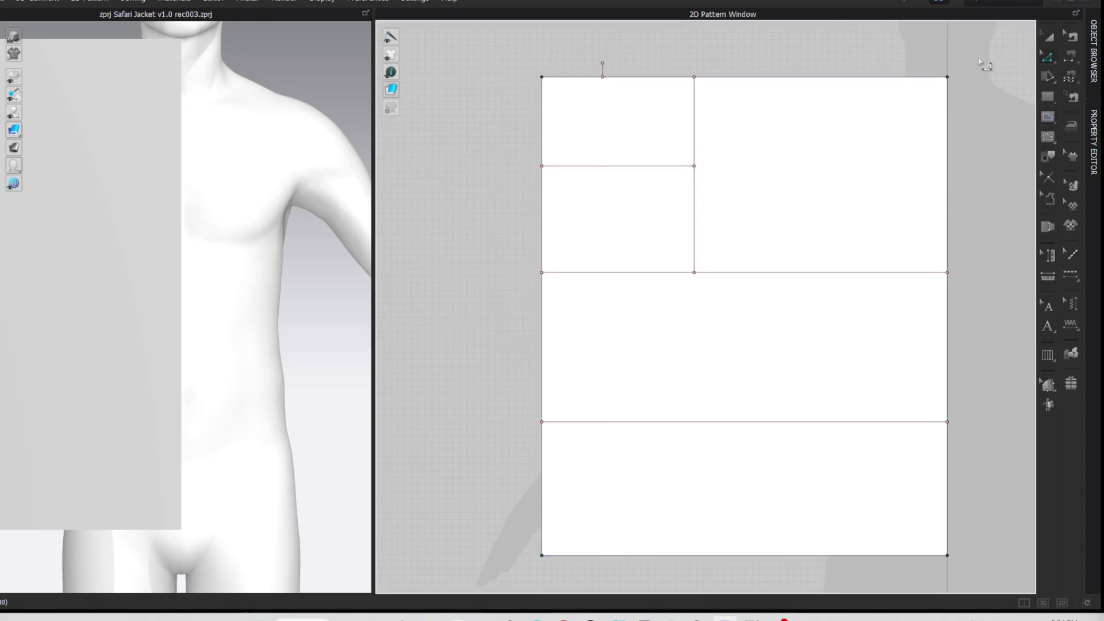
Step: Draw an internal line from the upper end of the 2 cm line to the pattern's top-left corner and curve it downward as the neckline
key("g")
left_click(602, 63)
double_click(542, 76)
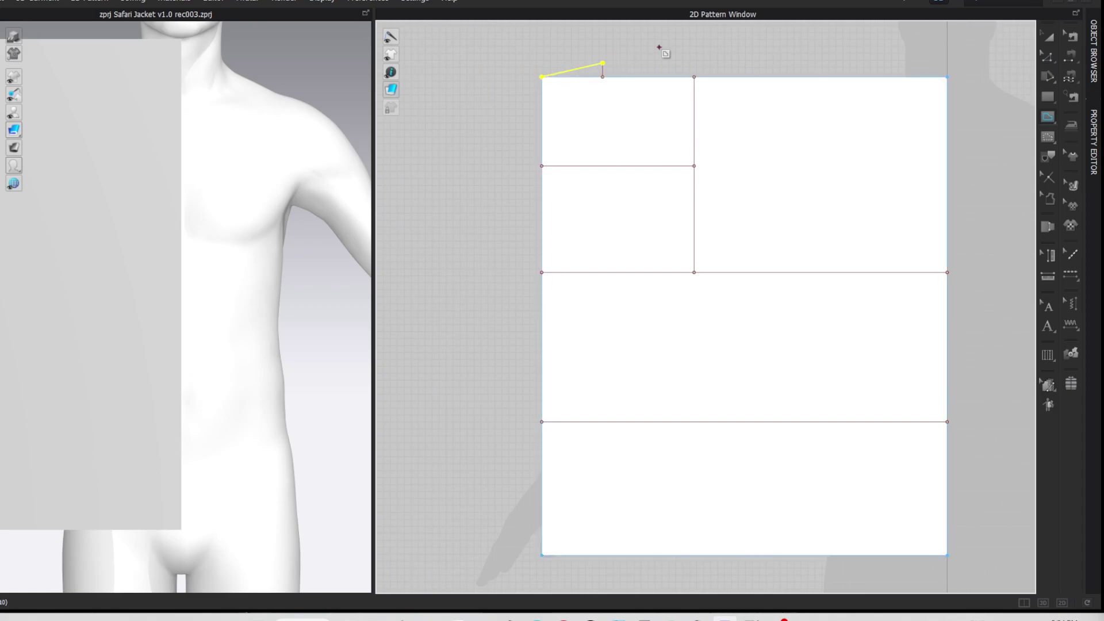
key("c")
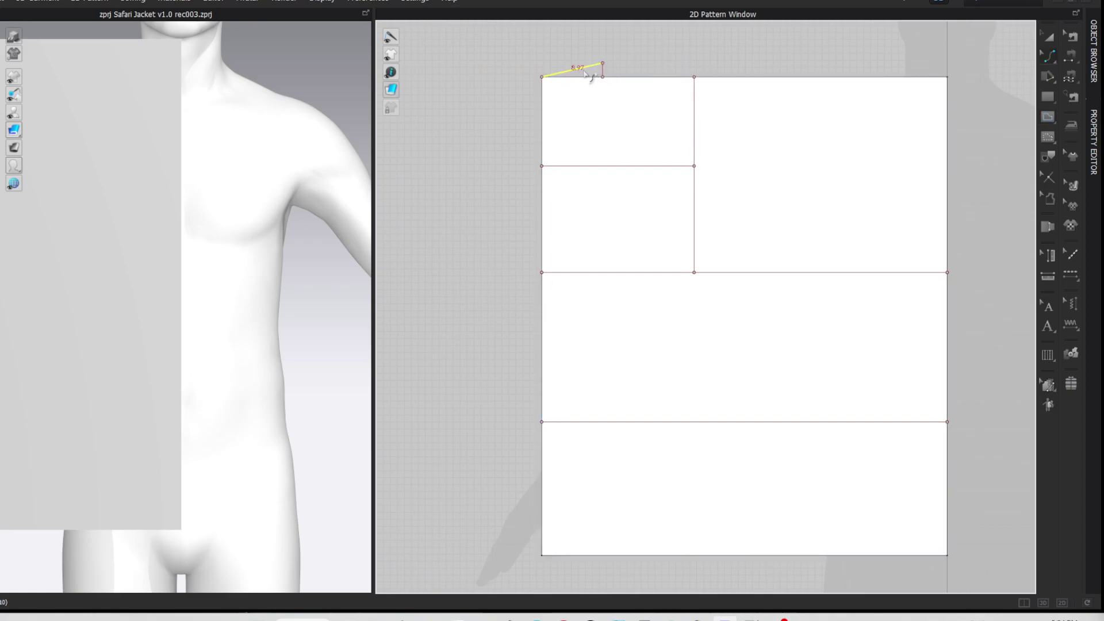
mouse_move(590, 75)
left_mouse_down()
mouse_move(611, 80)
mouse_move(572, 79)
left_mouse_up()
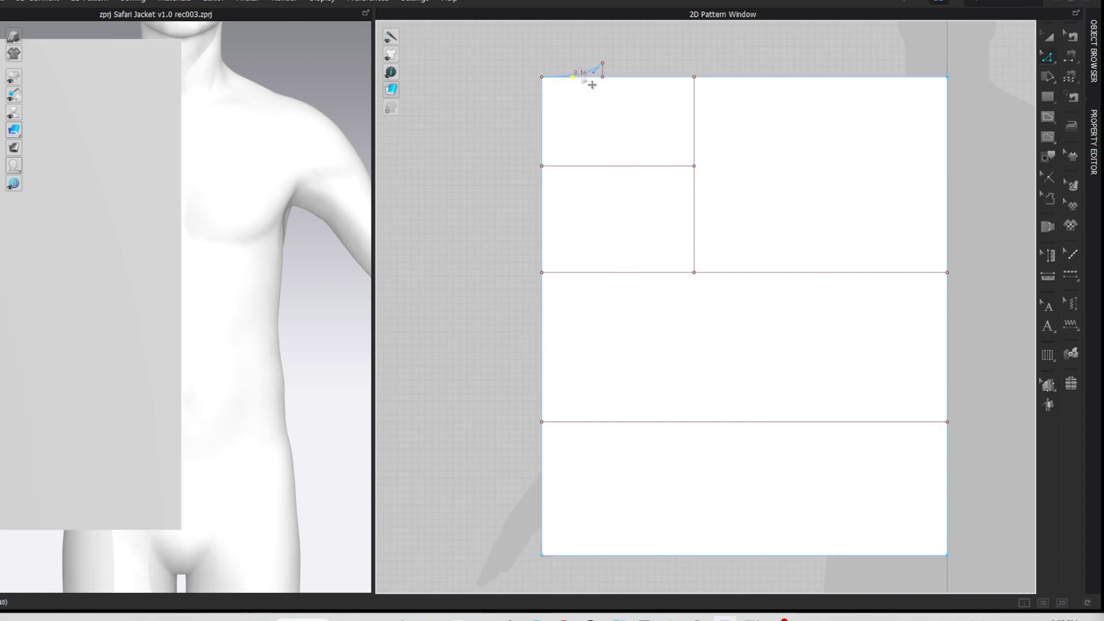
left_click(730, 51)
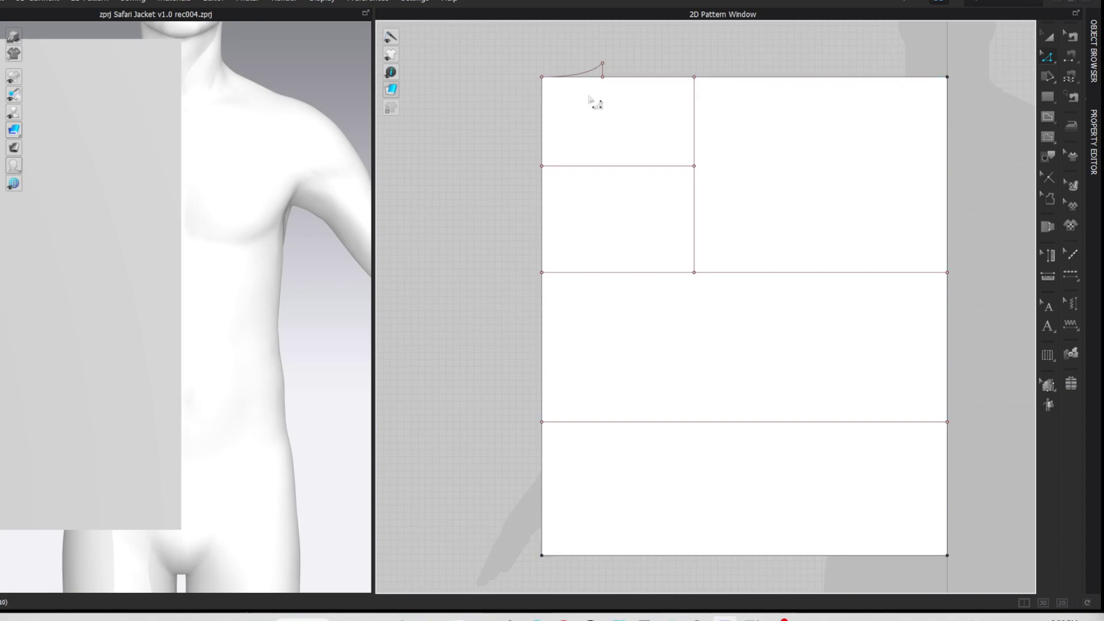
Step: Split the uppermost segment of the pattern's left edge uniformly into 2 segments
right_click(545, 114)
left_click(562, 185)
left_click_drag(561, 144, 481, 145)
left_click(358, 316)
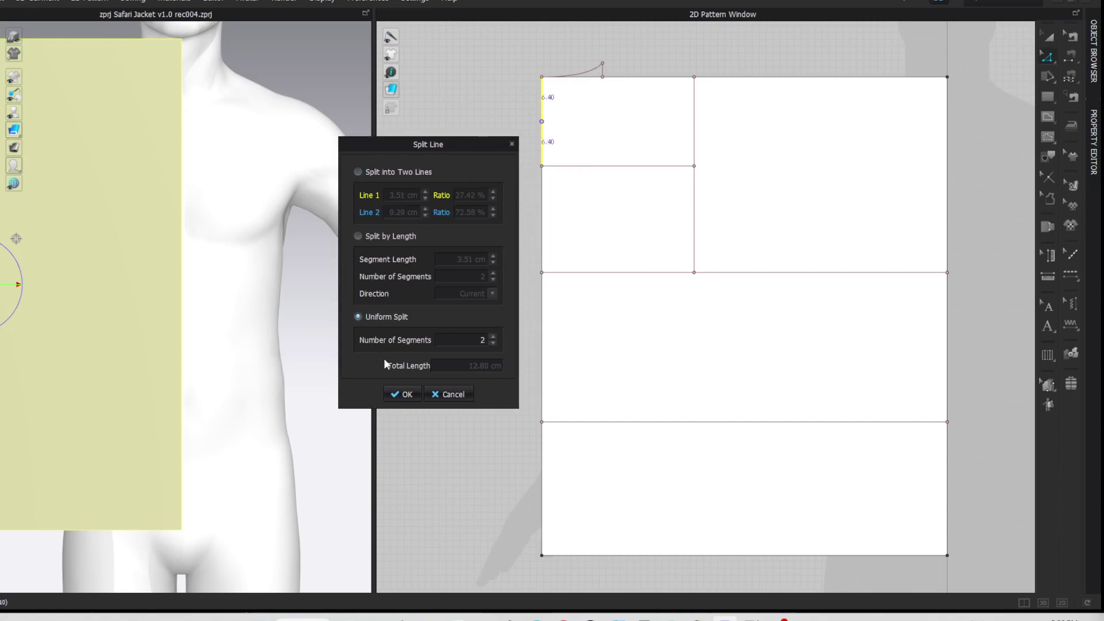
left_click(402, 394)
left_click(986, 115)
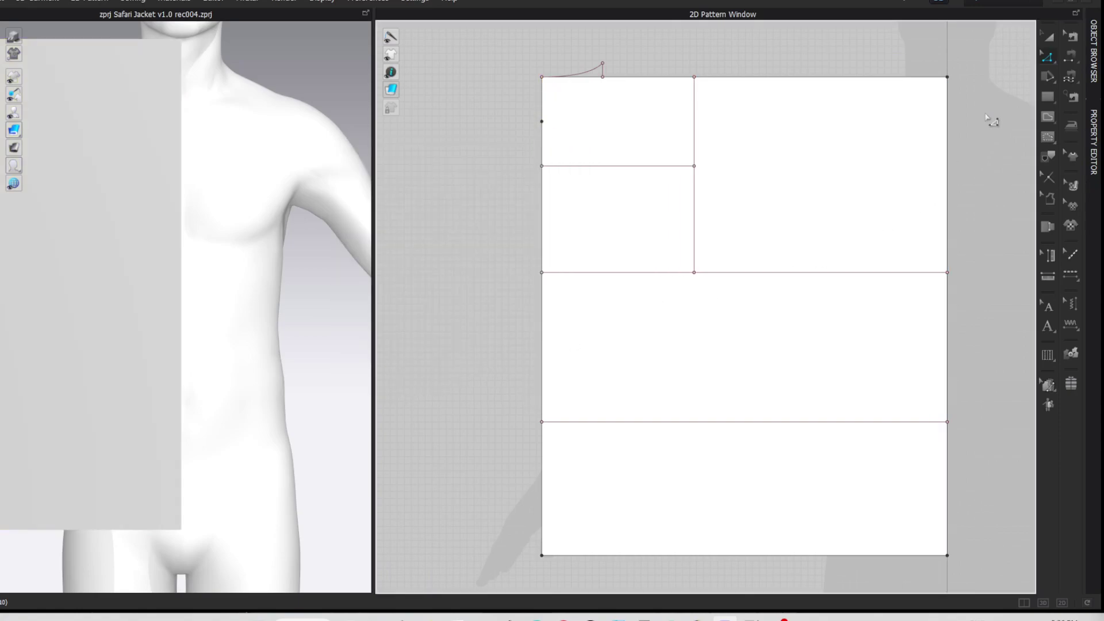
Step: Draw a horizontal internal line from the new edge midpoint to the vertical internal line and add points at the vertical line's intersections
key("g")
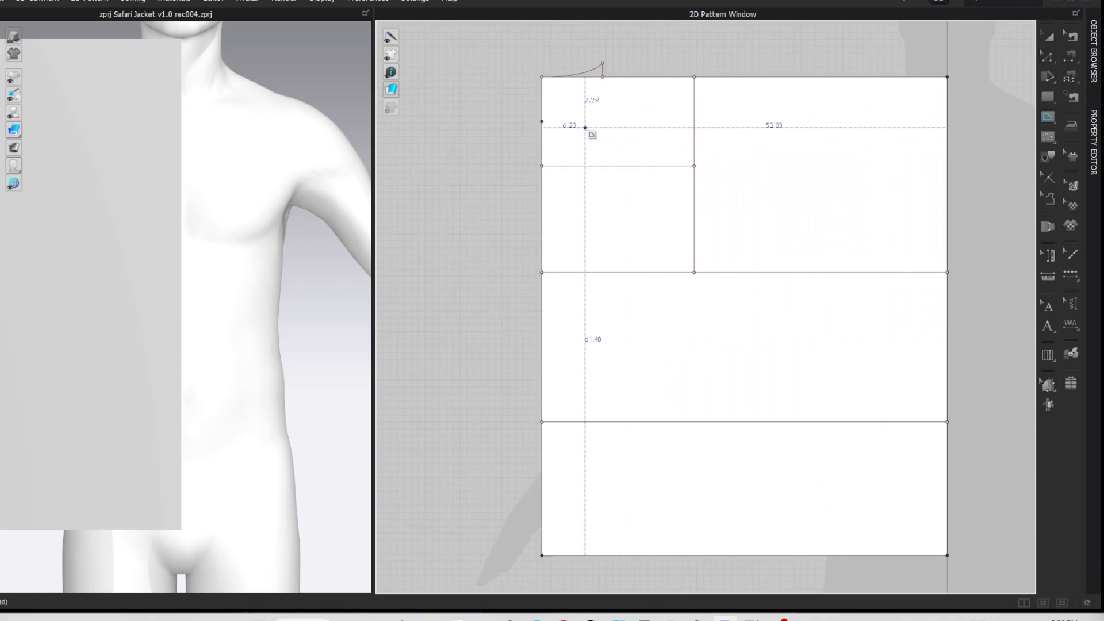
left_click(542, 121)
double_click(694, 121)
left_click(1002, 84)
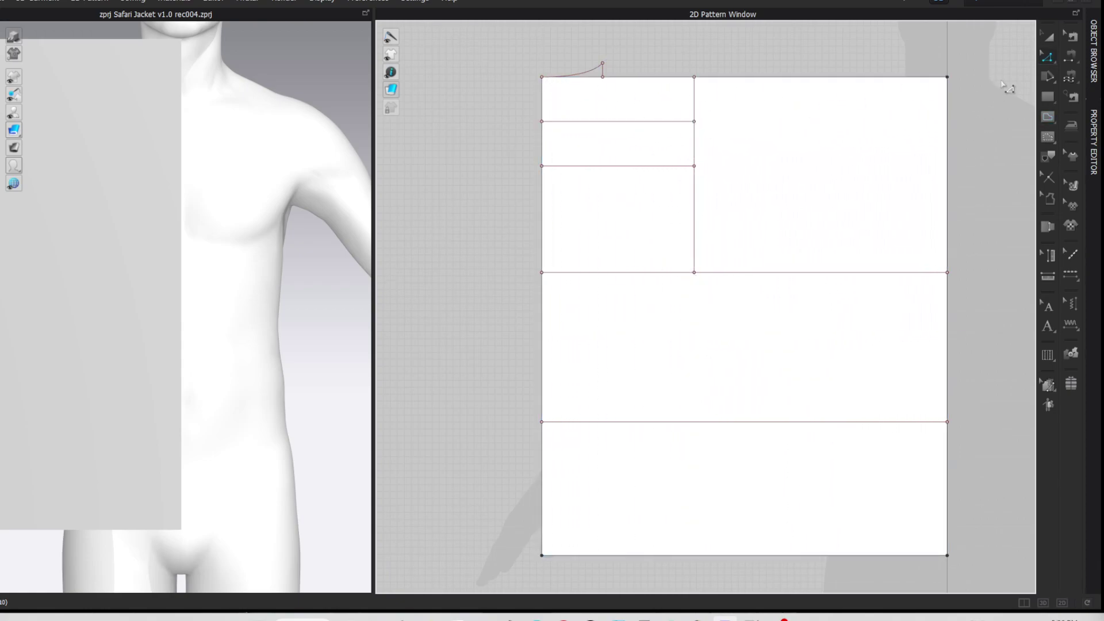
right_click(697, 144)
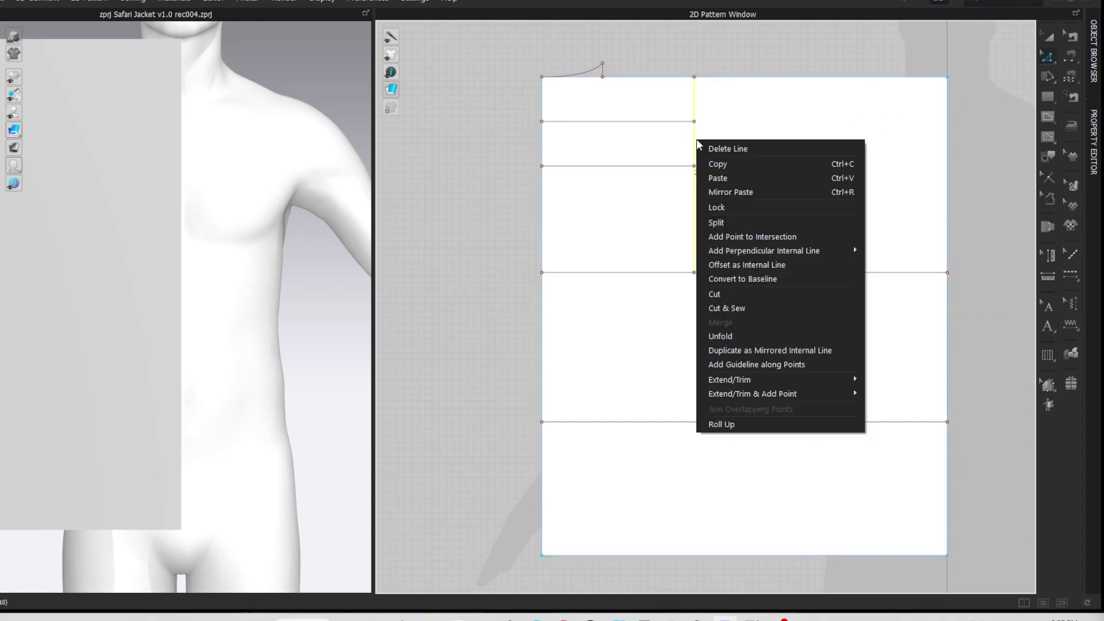
left_click(717, 234)
left_click(994, 112)
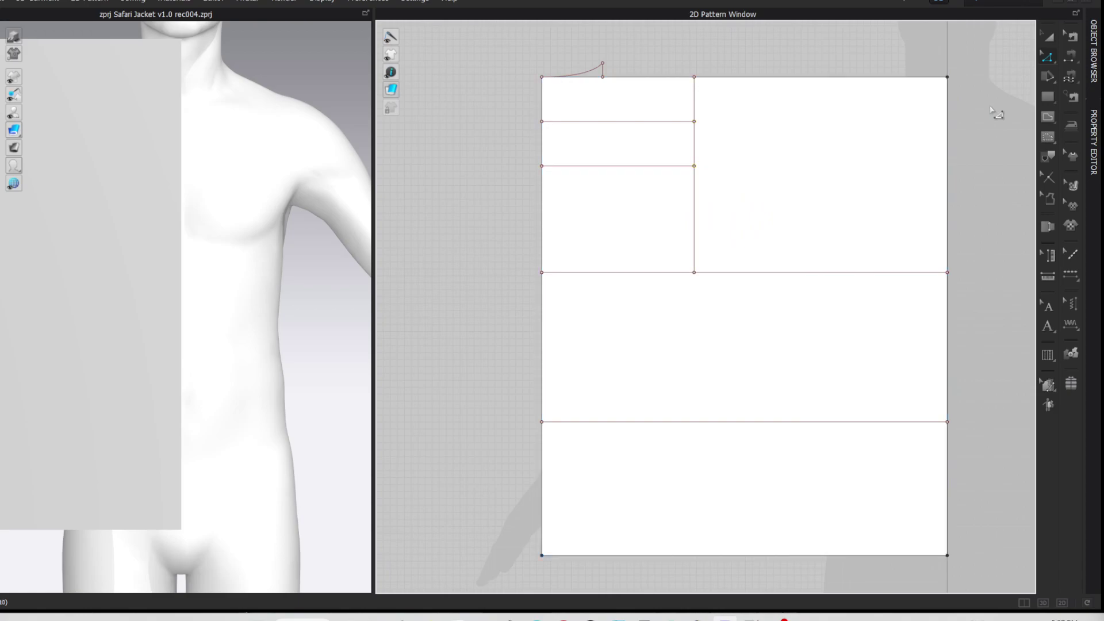
Step: Split the vertical internal line 1 cm above its intersection with the new horizontal line
right_click(696, 115)
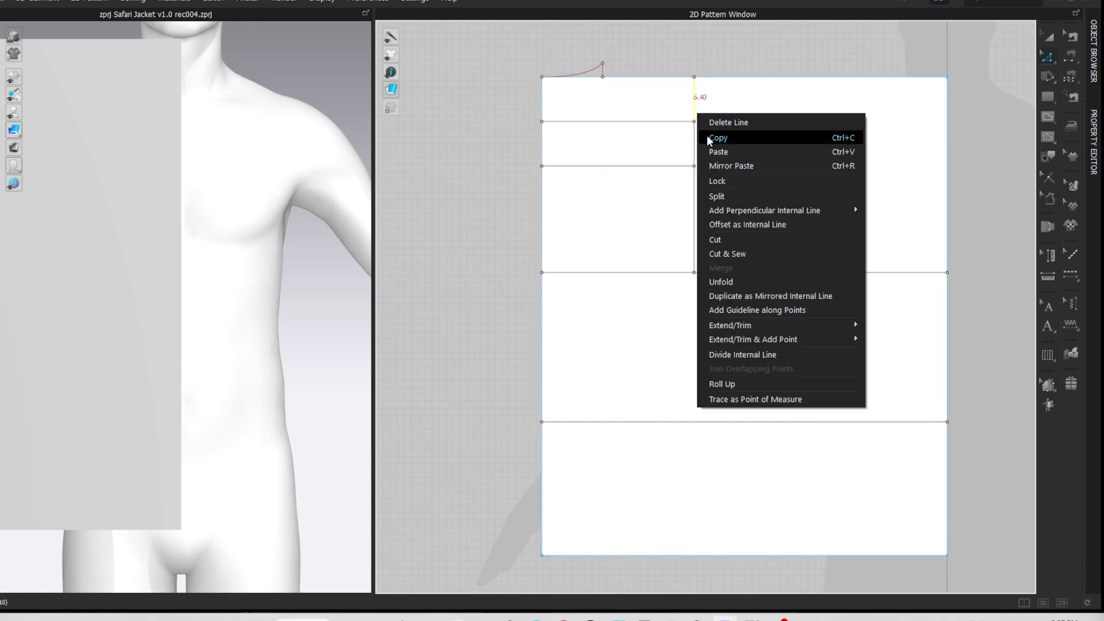
left_click(717, 196)
type("1")
key("Return")
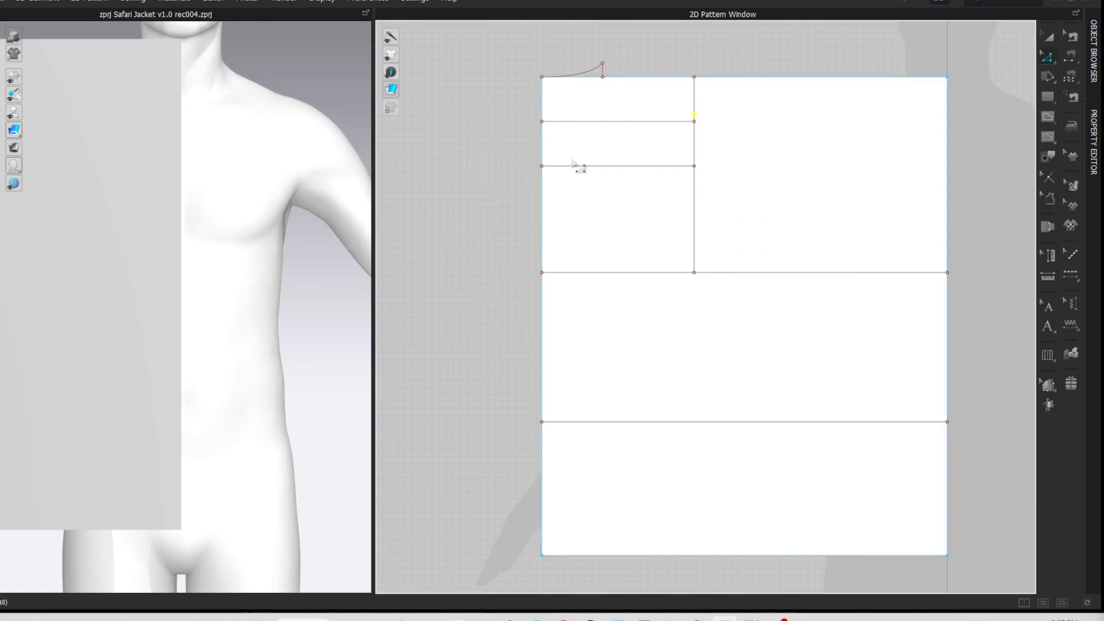
left_click(1001, 99)
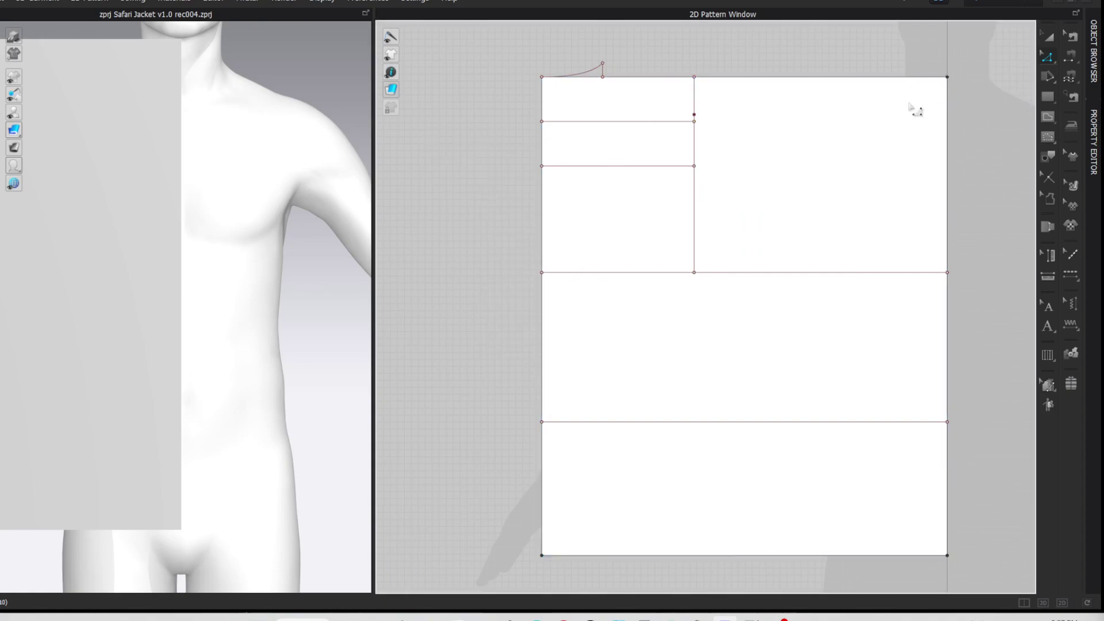
Step: Split the vertical internal line's top segment 2 cm above the last added point
right_click(695, 110)
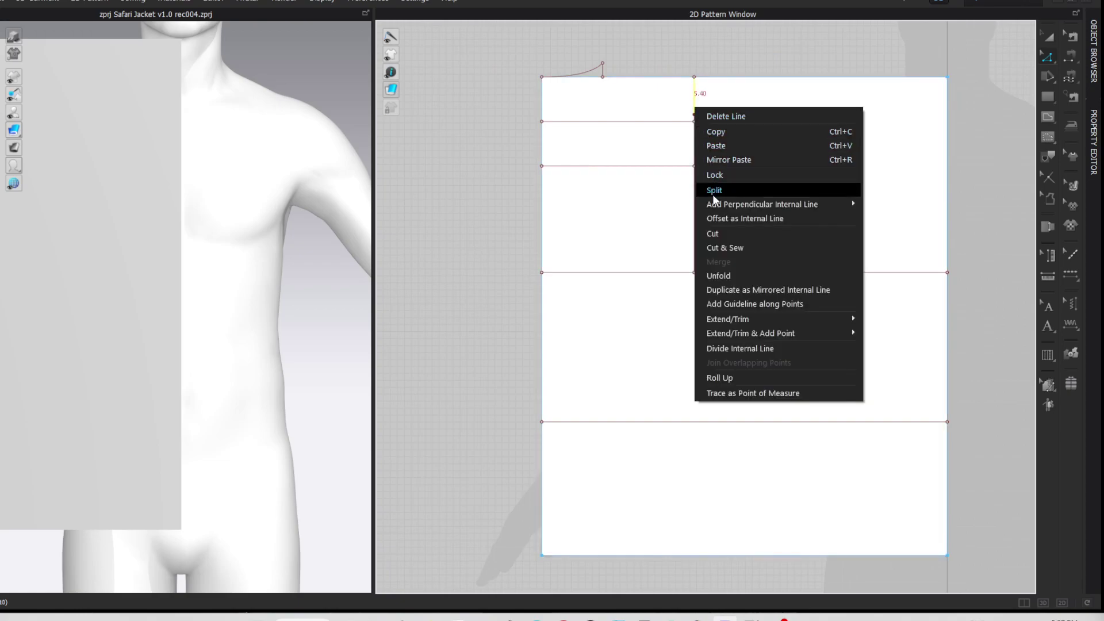
left_click(755, 190)
type("2")
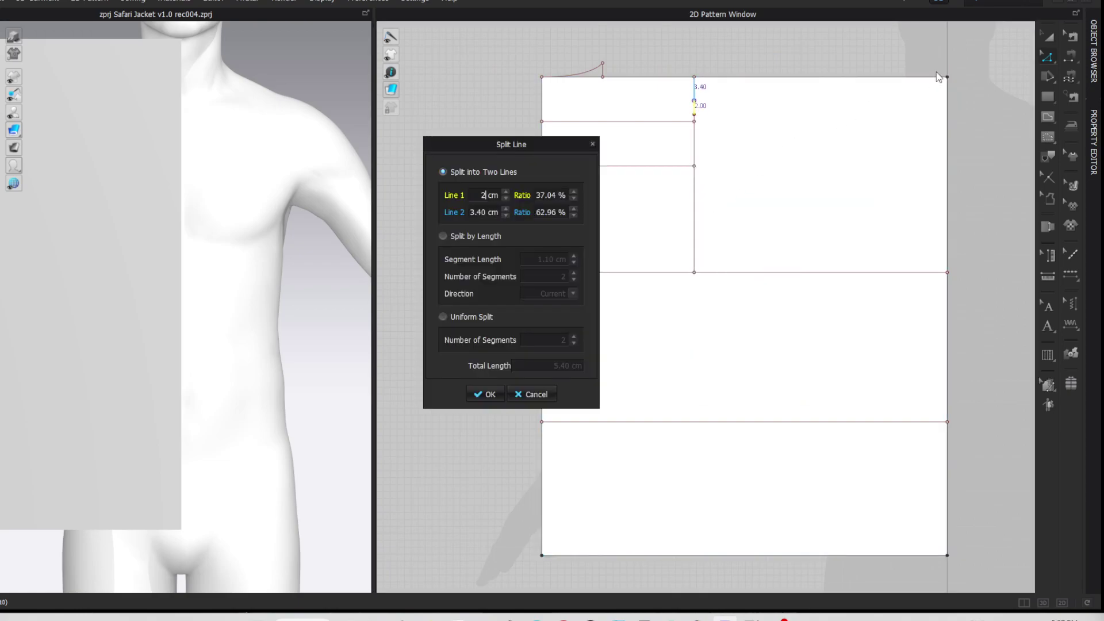
key("Return")
left_click(990, 52)
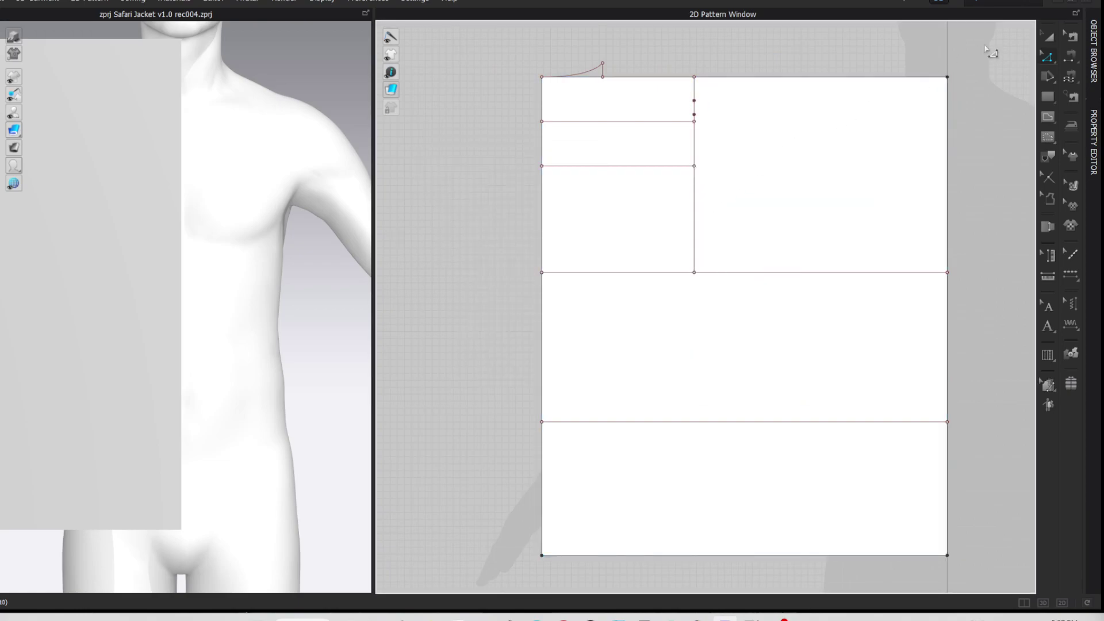
Step: Draw a 3.5 cm horizontal internal line outward to the right from the vertical line's uppermost split point
key("g")
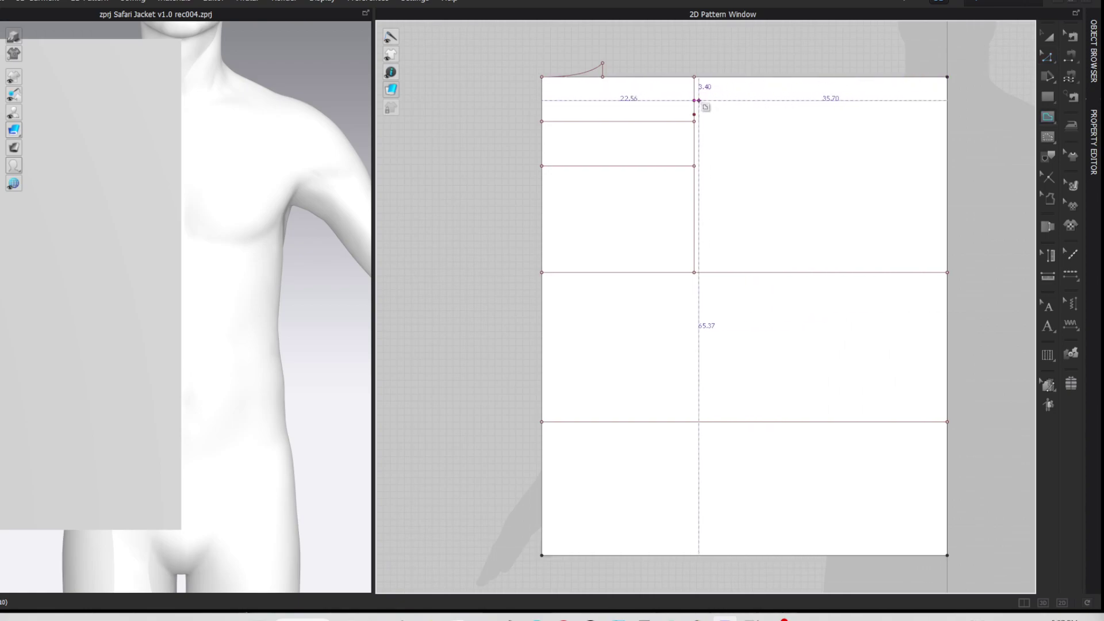
left_click(694, 101)
type("3.5")
key("Return")
key("Return")
key("z")
middle_click_drag(974, 96, 971, 79)
left_click(971, 77)
Step: Draw a 1.75 cm vertical internal line downward from the outer end of the 3.5 cm line
key("g")
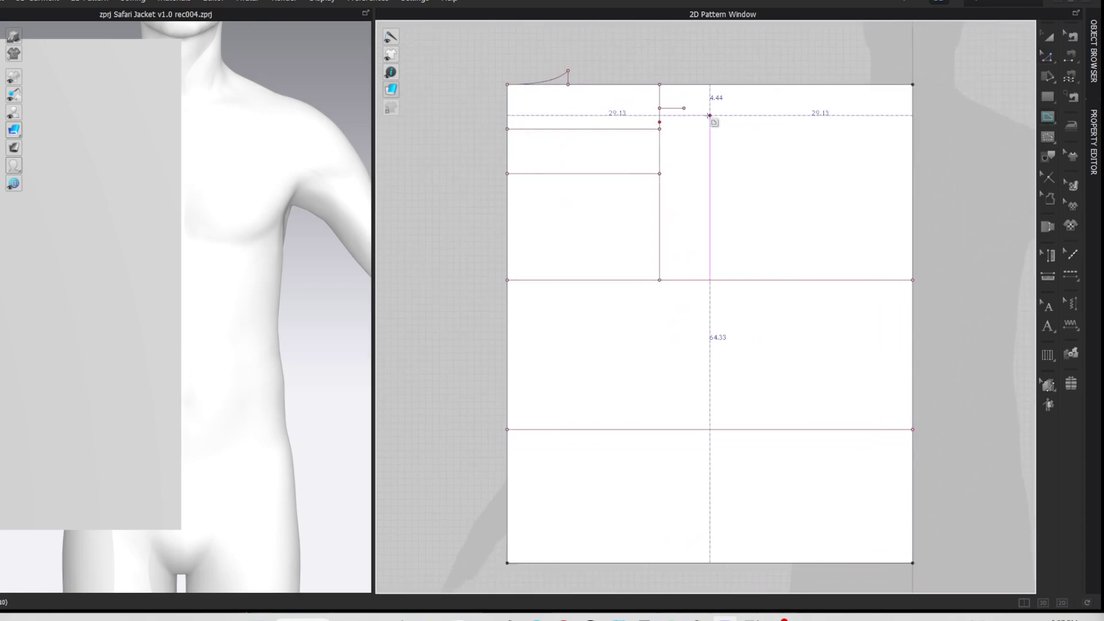
right_click(685, 119)
type("1.75")
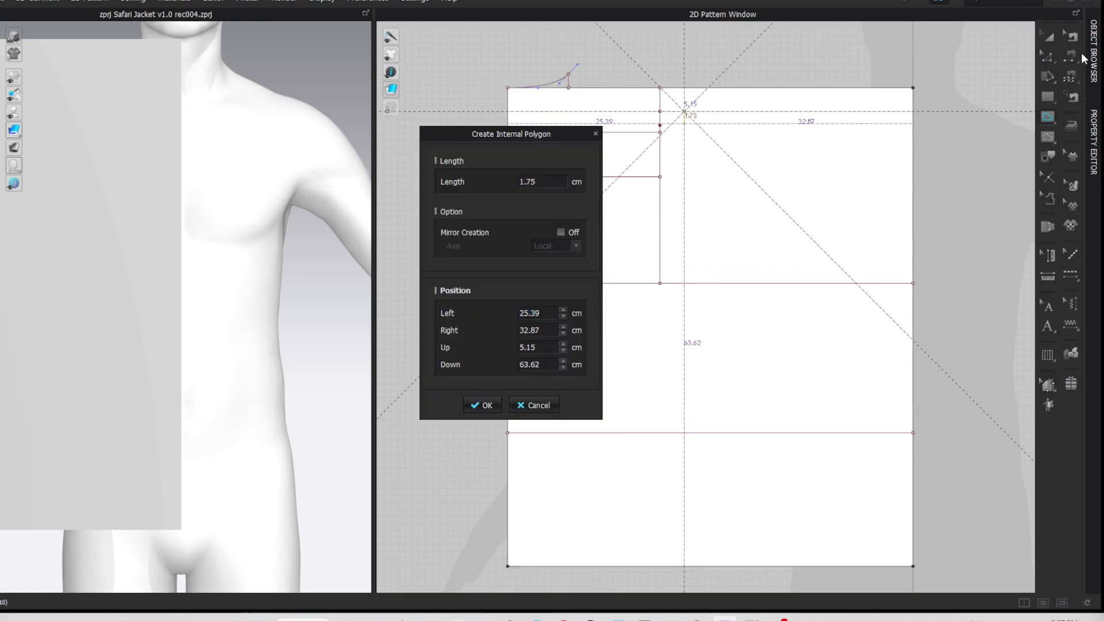
key("Return")
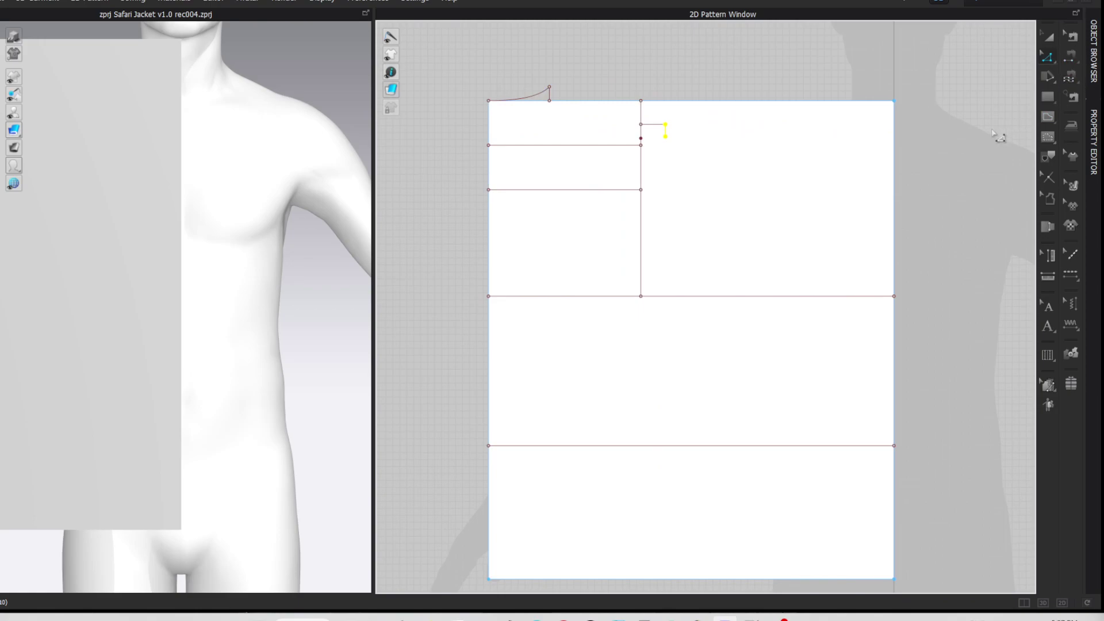
middle_click_drag(1001, 133, 995, 126)
left_click(992, 109)
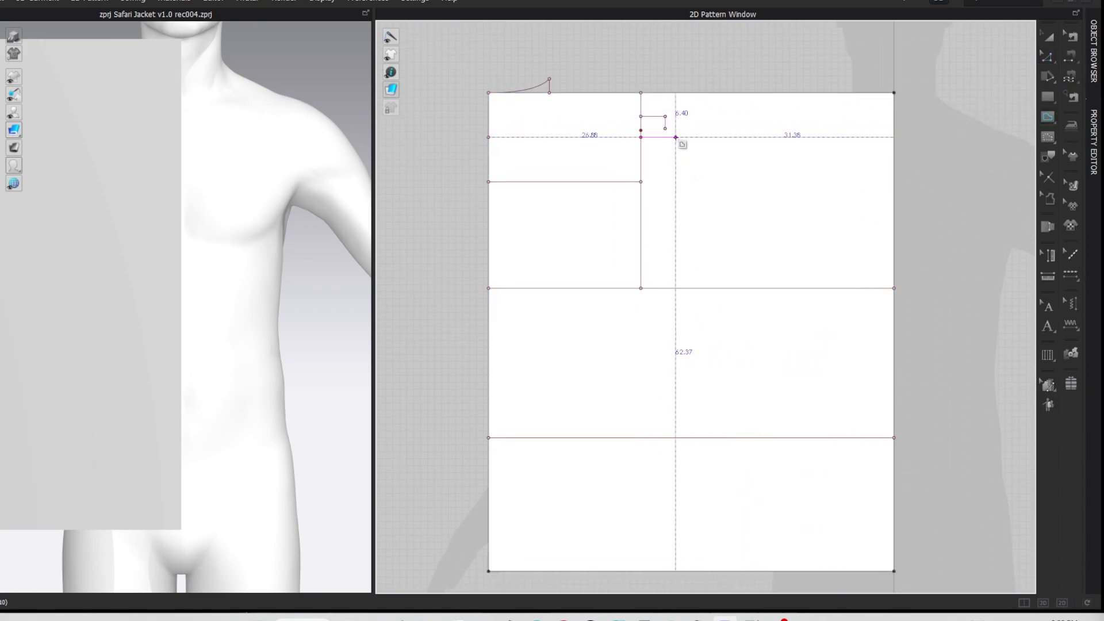
Step: Draw the shoulder as an internal line from the 1.75 cm line's lower end, through the vertical line's uppermost split point, to the neckline's upper end
left_click(641, 117)
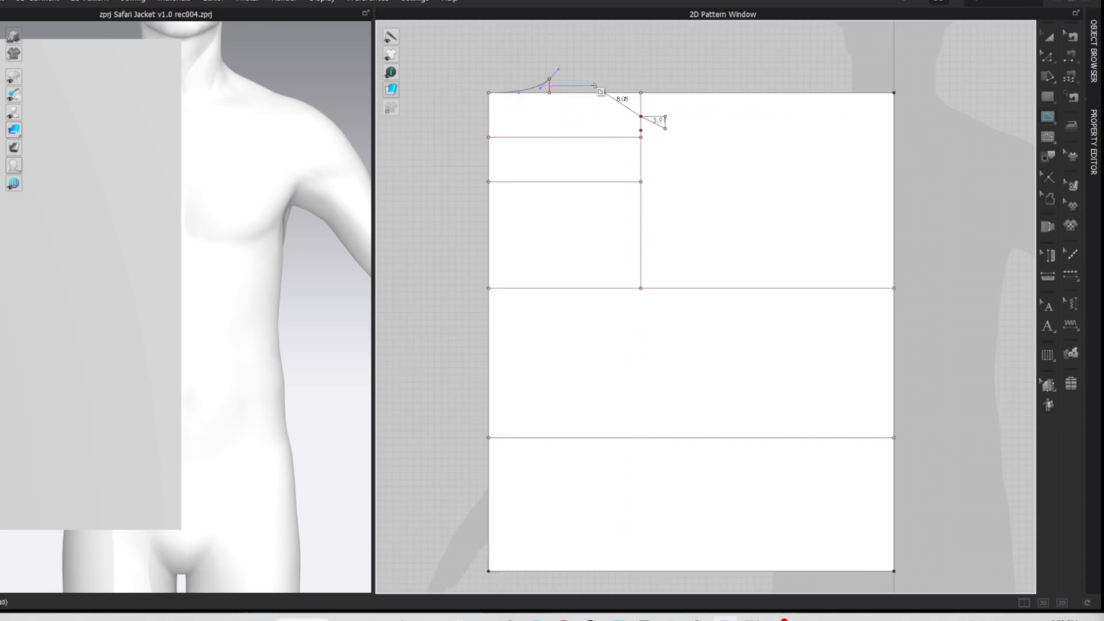
left_click(551, 79)
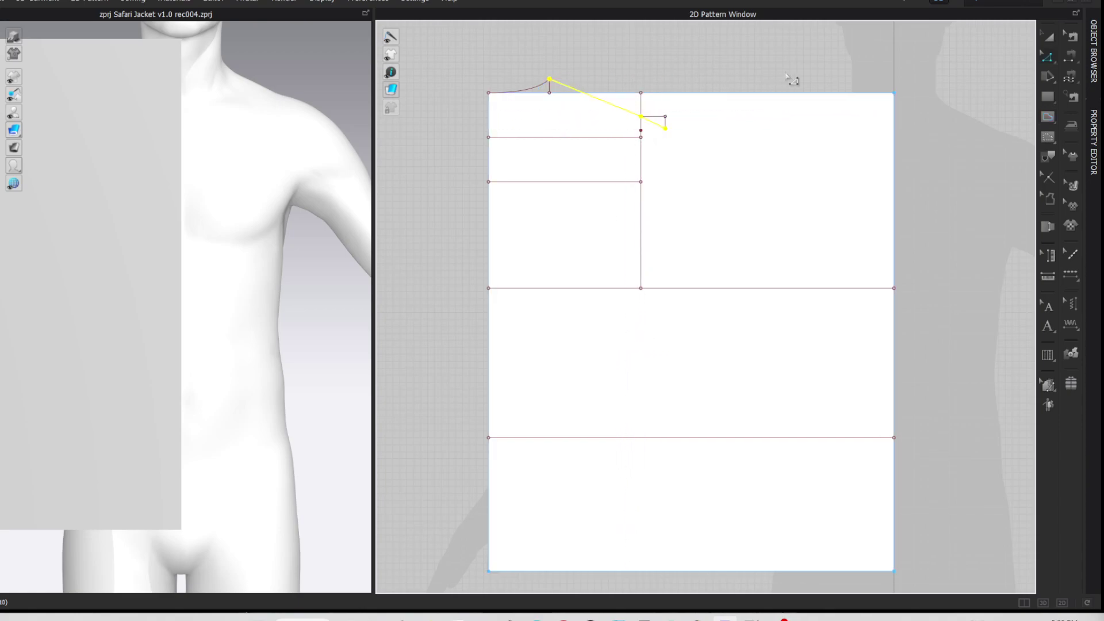
key("z")
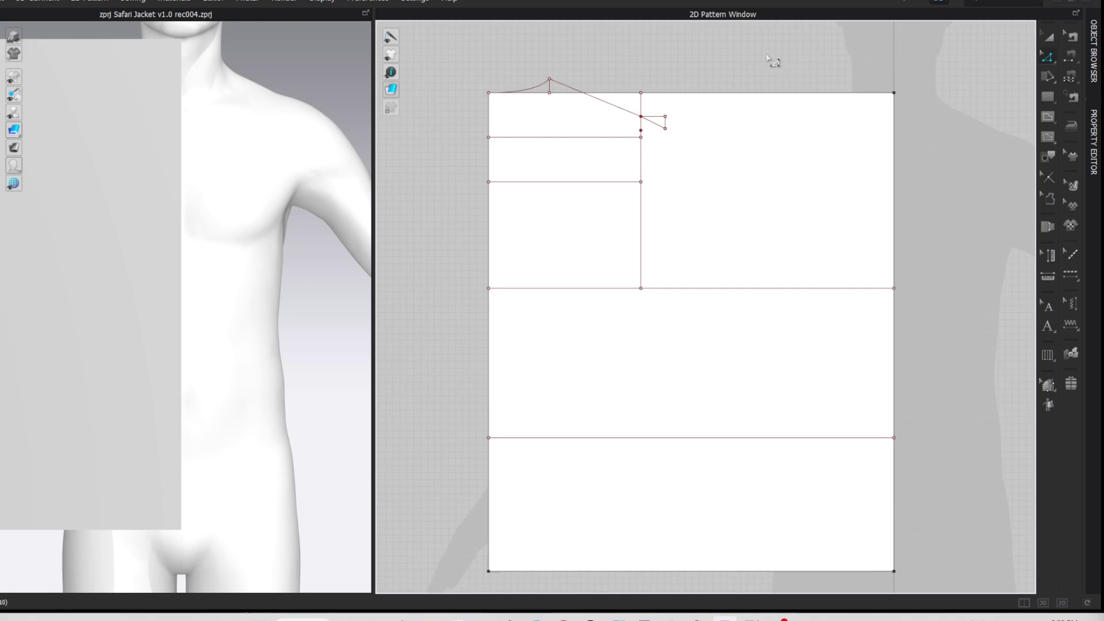
Step: Curve the long shoulder segment slightly downward near the neck and the short outer shoulder segment slightly upward
scroll(659, 72, "up", 4)
middle_click_drag(643, 81, 732, 76)
key("c")
left_click(577, 123)
left_click_drag(577, 126, 575, 130)
left_click_drag(738, 196, 744, 192)
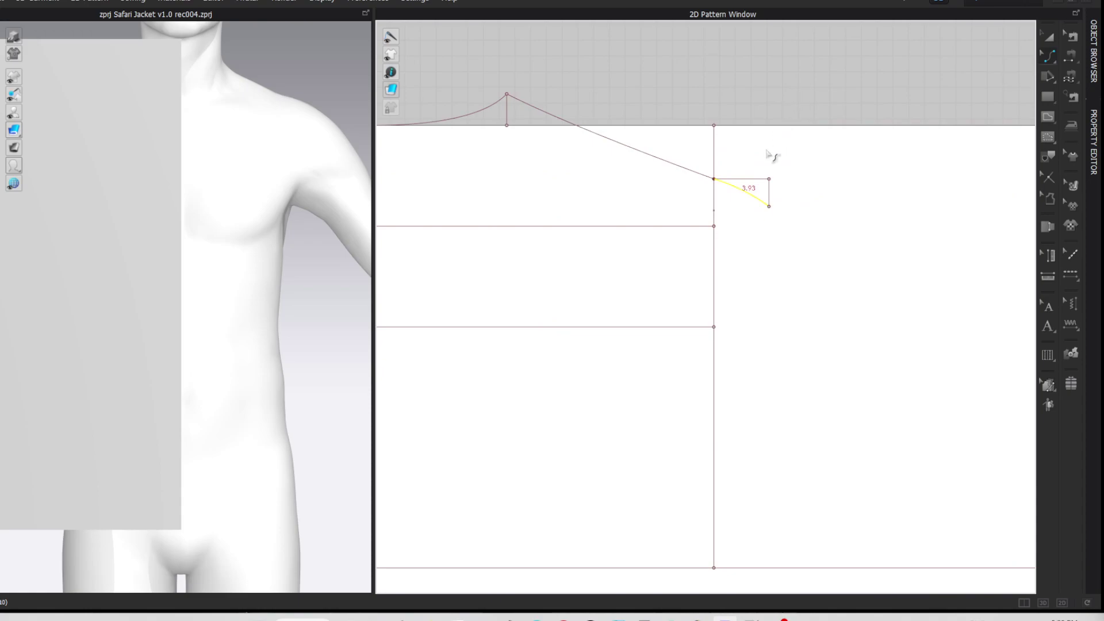
left_click(801, 84)
scroll(800, 85, "down", 5)
middle_click_drag(811, 79, 701, 39)
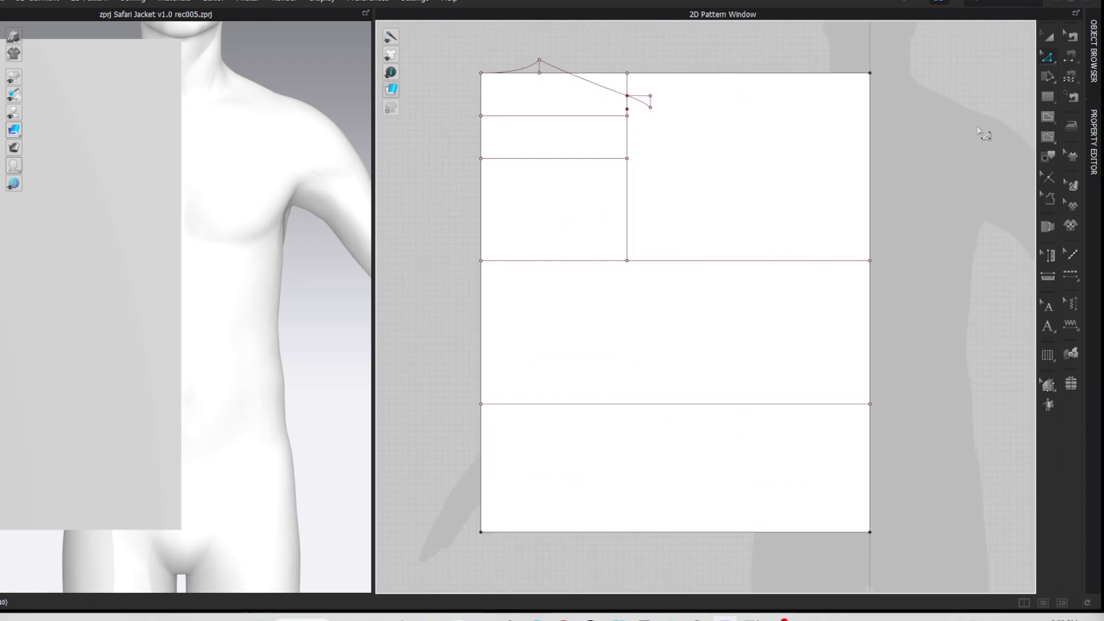
Step: Split the vertical internal line's lowest segment, just above the chest line, uniformly into 2 segments
right_click(631, 199)
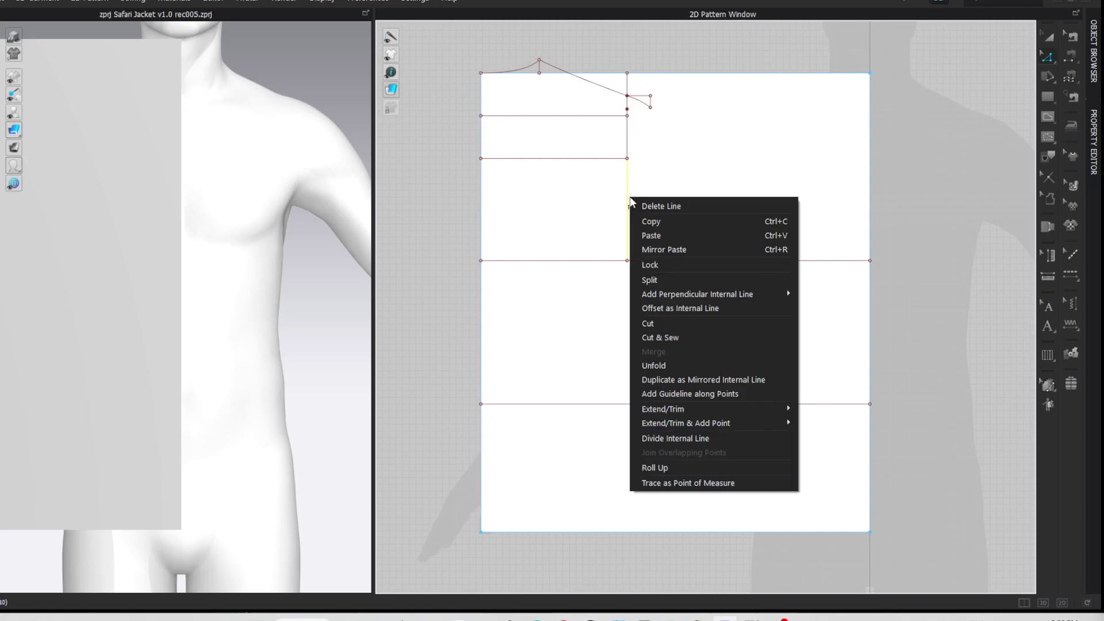
left_click(649, 280)
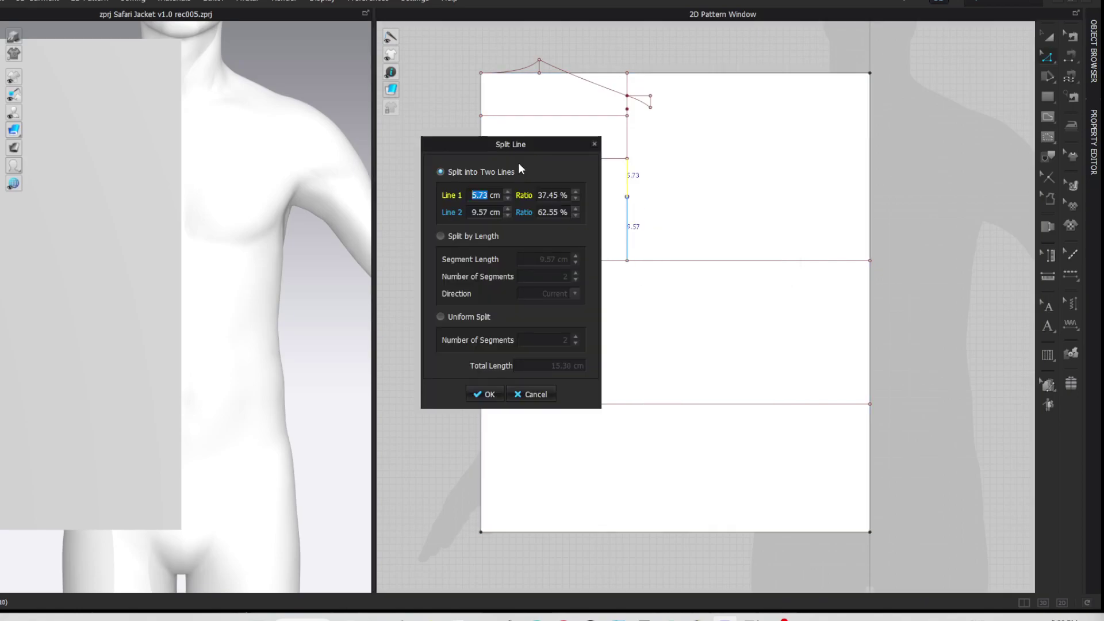
left_click_drag(522, 144, 395, 153)
left_click(313, 325)
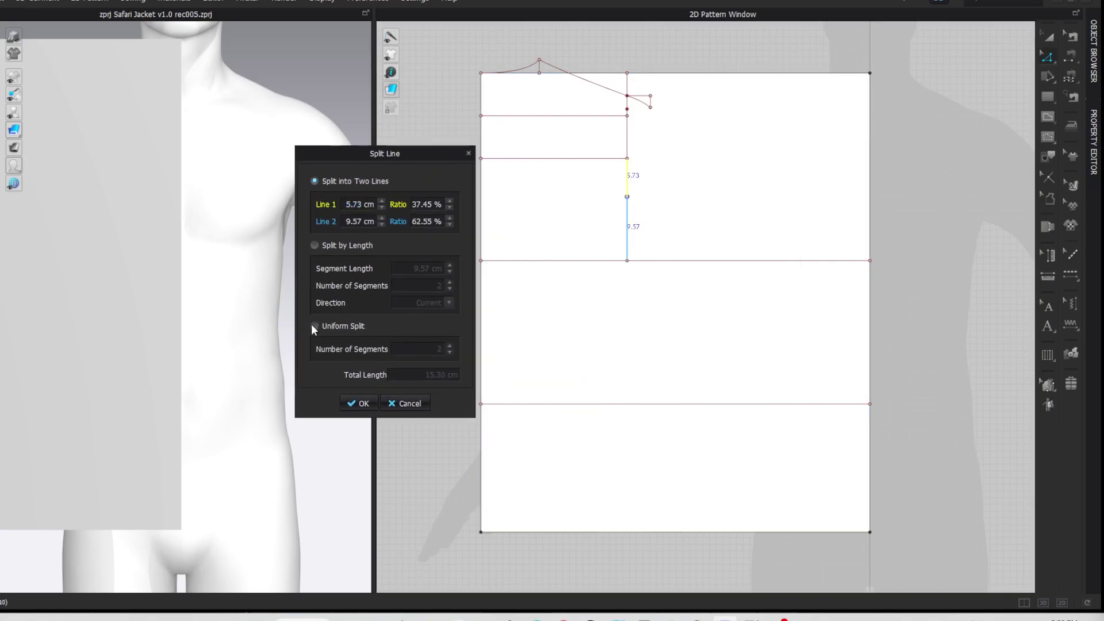
left_click(358, 403)
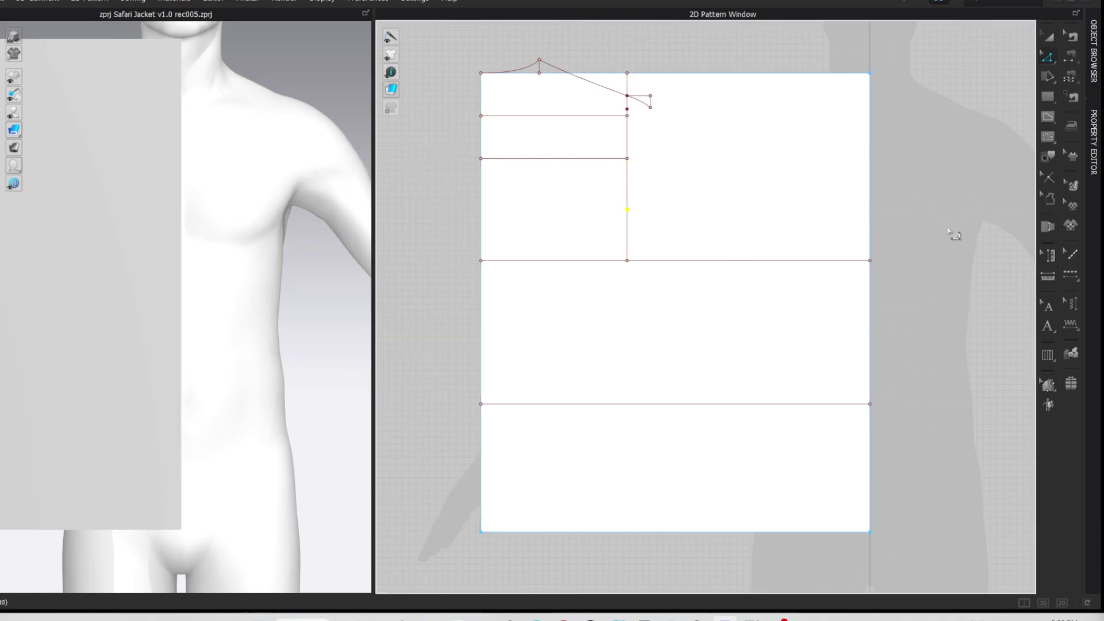
Step: Move the new midpoint on the vertical internal line 2 cm straight down
left_click_drag(628, 212, 629, 218)
right_click(629, 217)
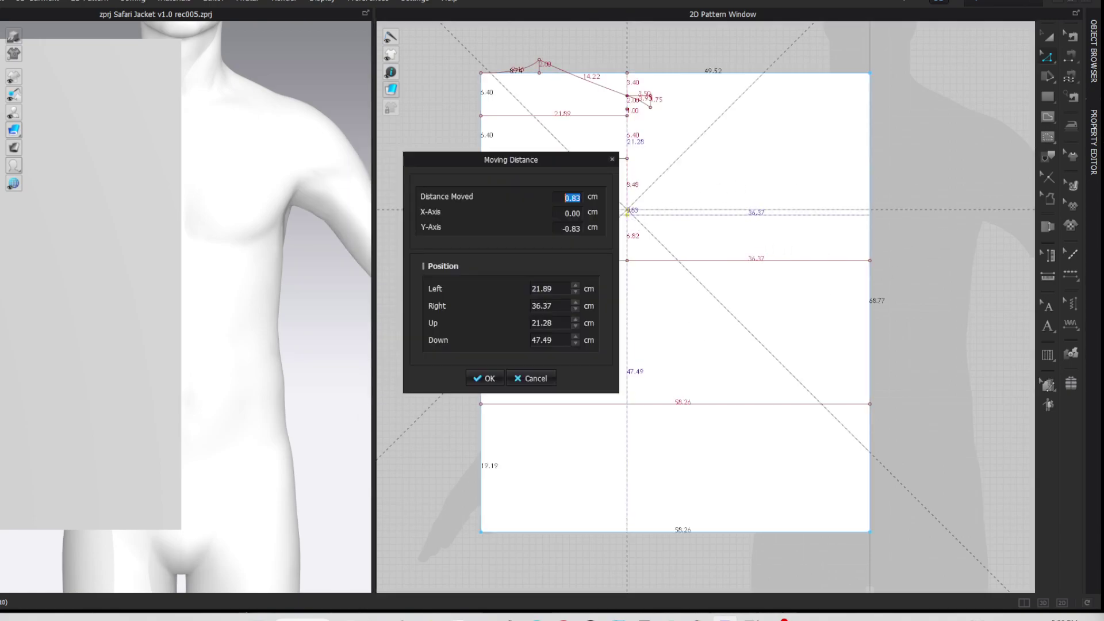
type("2")
key("Return")
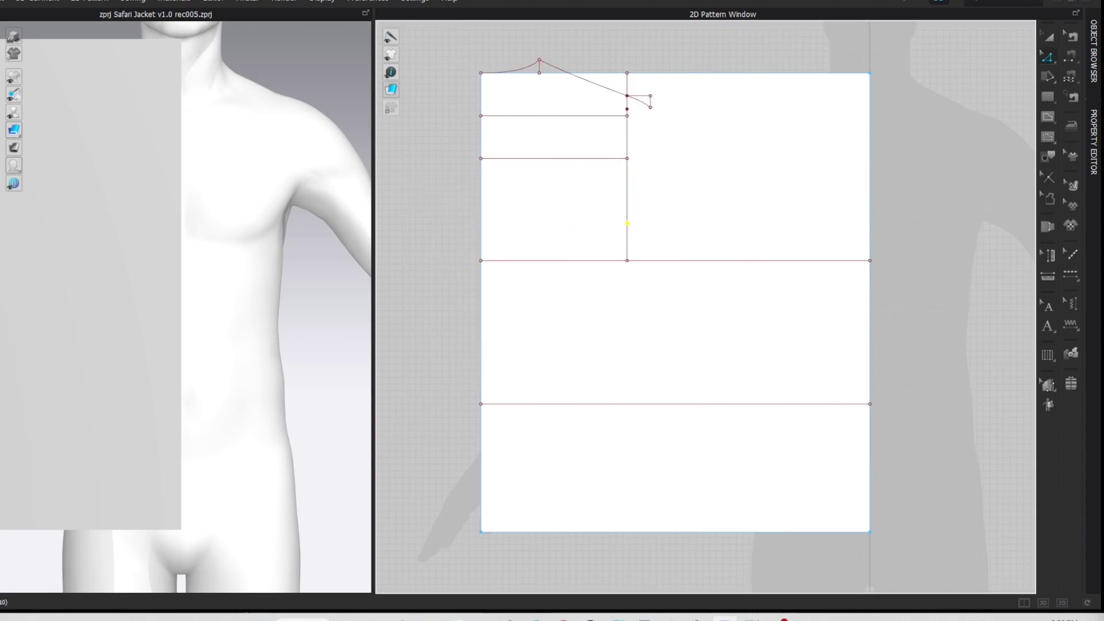
left_click(976, 167)
Step: Draw a 0.5 cm horizontal internal line to the right from the lowered point
key("g")
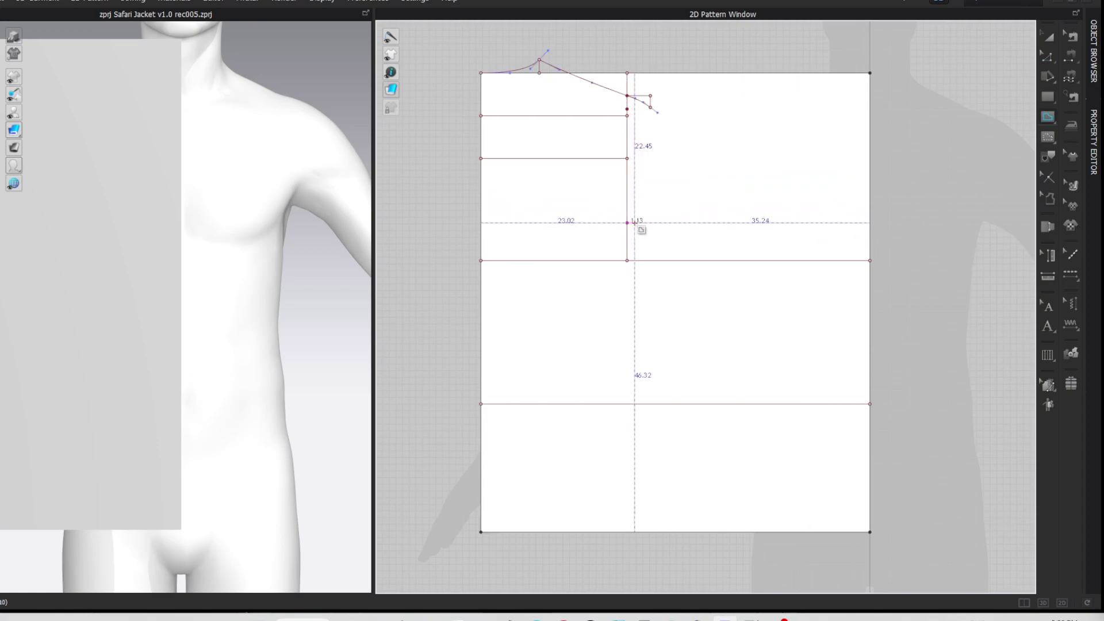
left_click(635, 223)
type(".5")
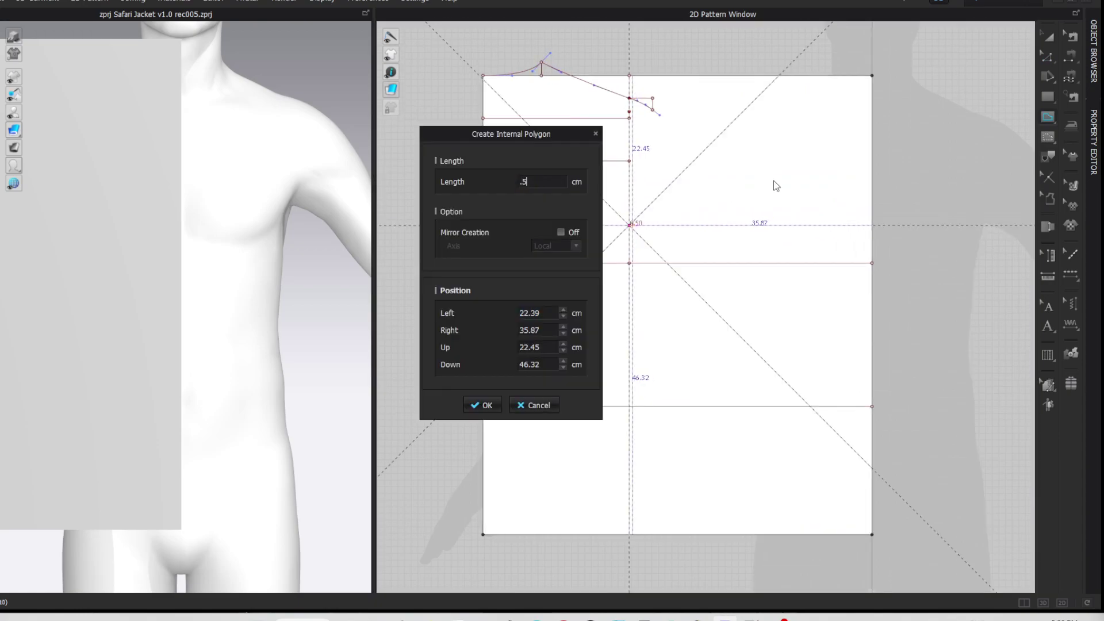
key("Return")
key("z")
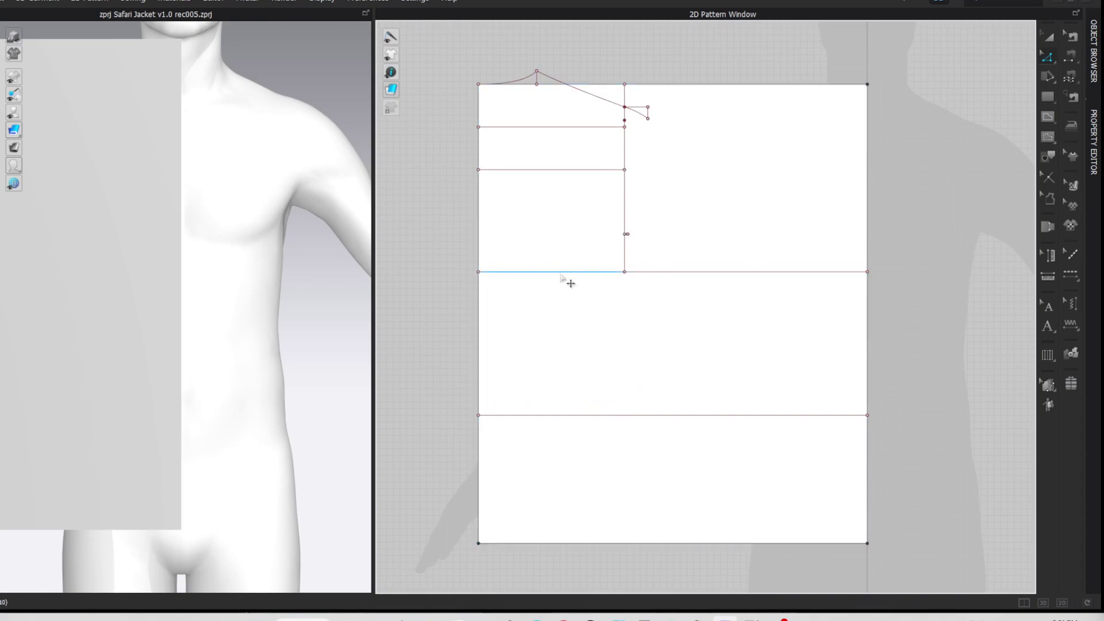
left_click_drag(448, 263, 918, 289)
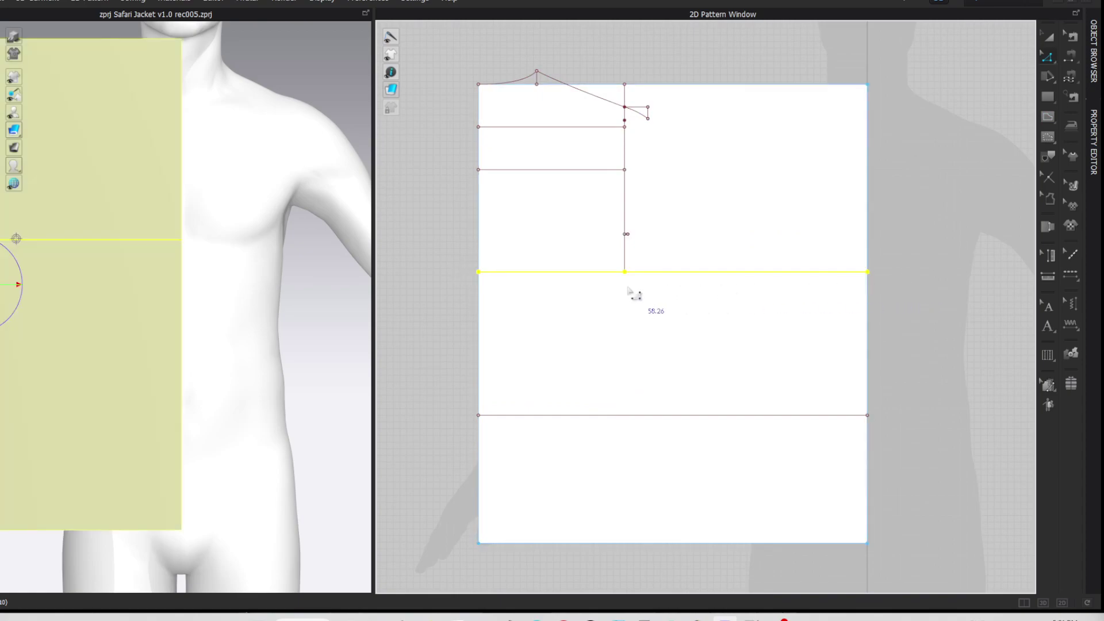
right_click(501, 273)
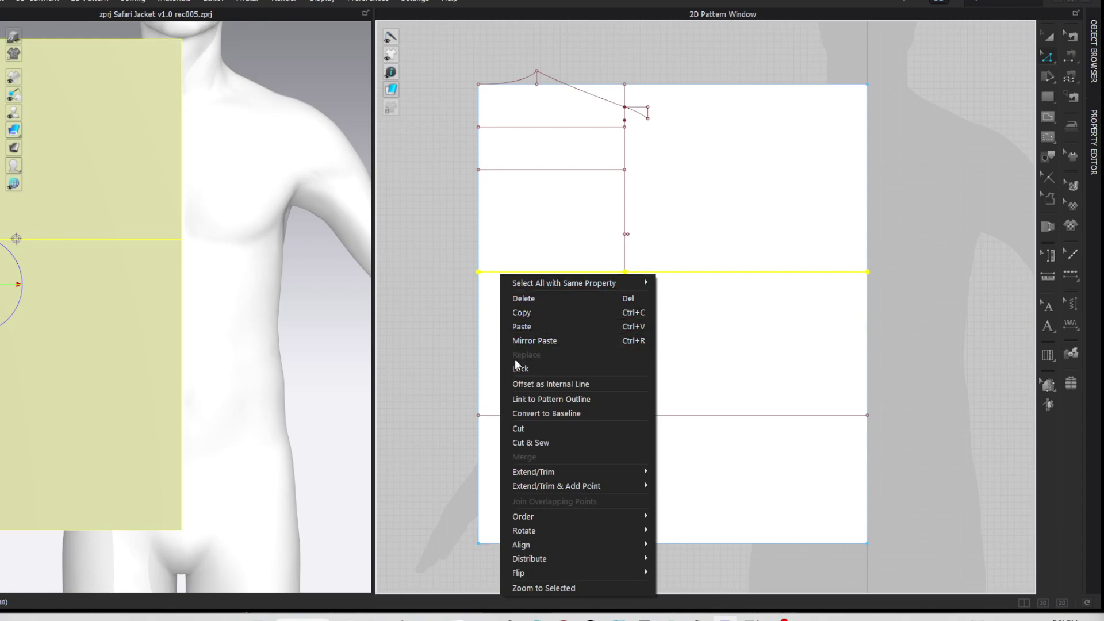
left_click(524, 264)
Step: Split the chest line 34.67 cm from the pattern's left edge, calculated as 96.52 / 3 + 2.5
left_click(527, 274)
left_click(661, 275, "shift")
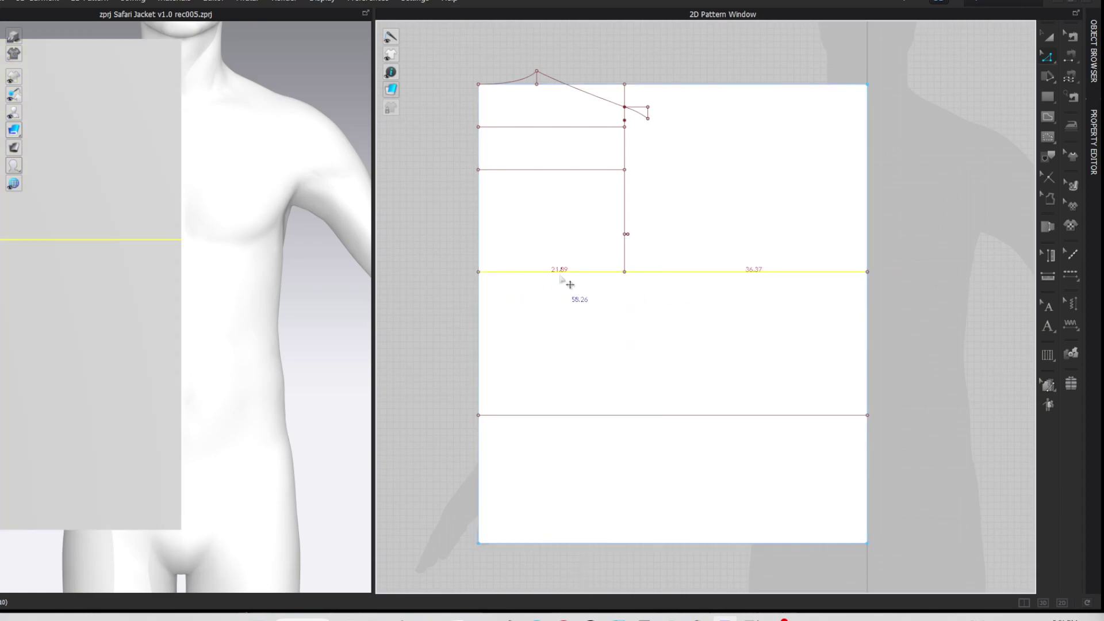
right_click(510, 275)
left_click(521, 357)
left_click_drag(550, 155, 372, 150)
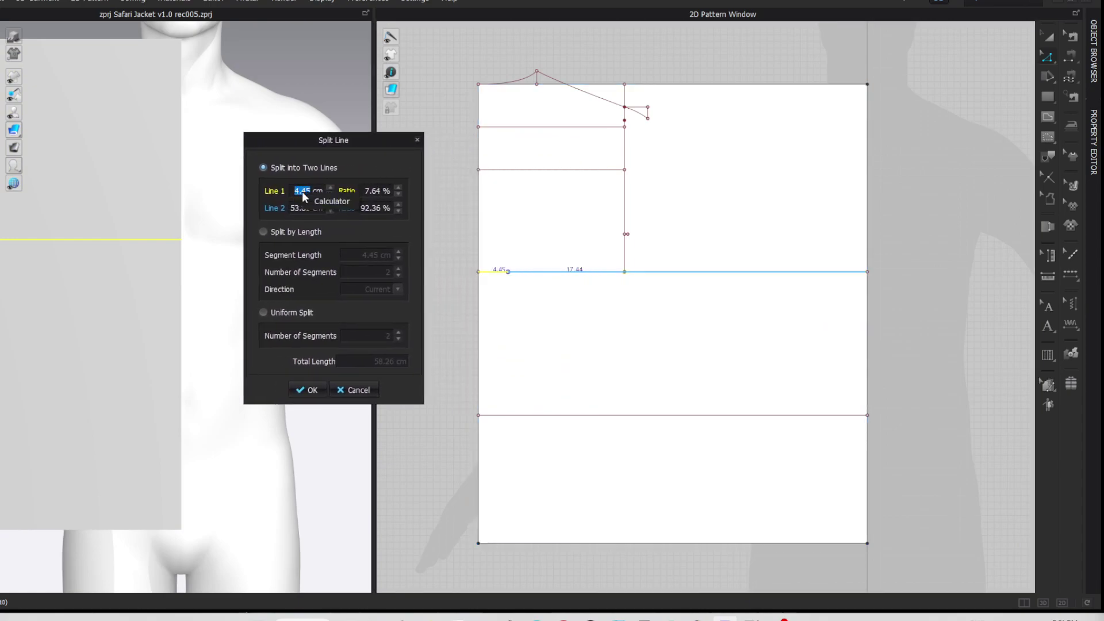
left_click(318, 193)
left_click_drag(507, 175, 336, 168)
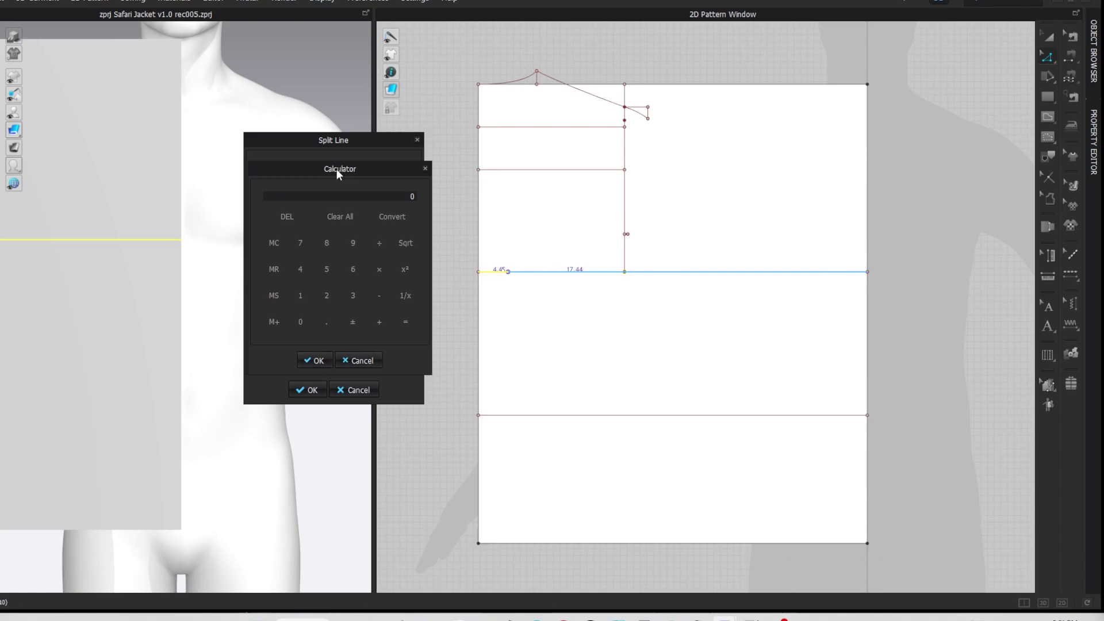
type("96.52")
type("3")
type("+2.5=")
left_click(317, 362)
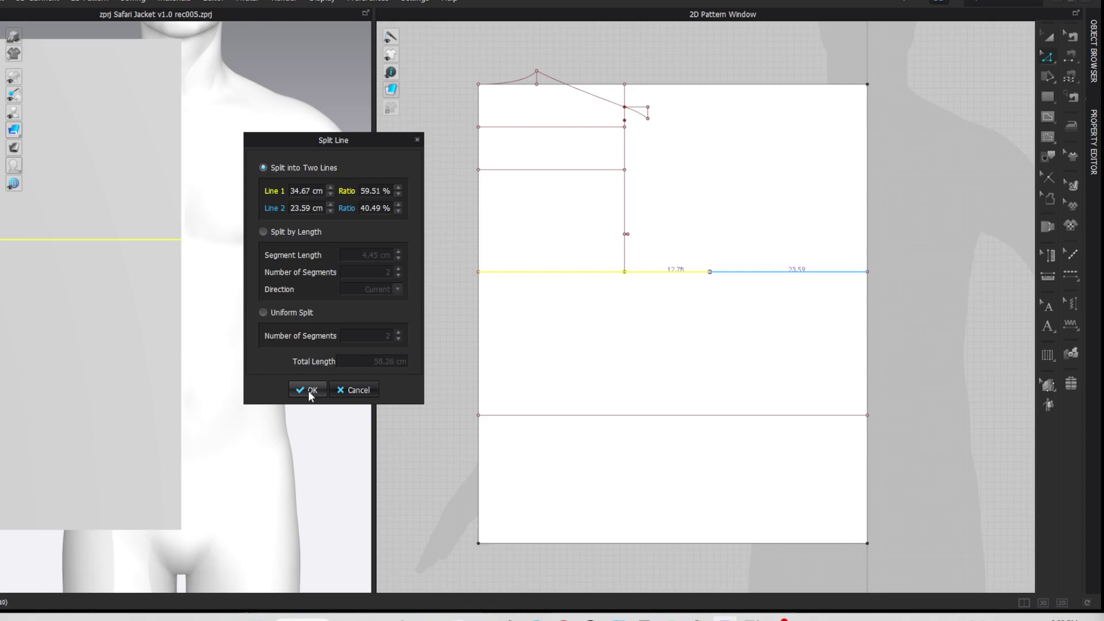
left_click(309, 390)
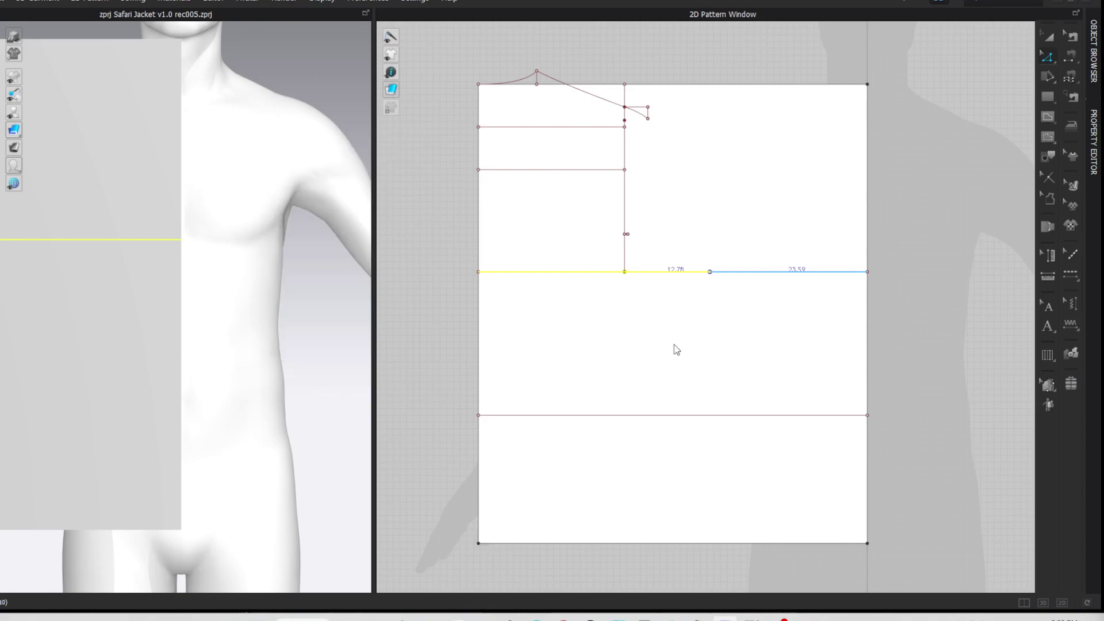
left_click(1003, 249)
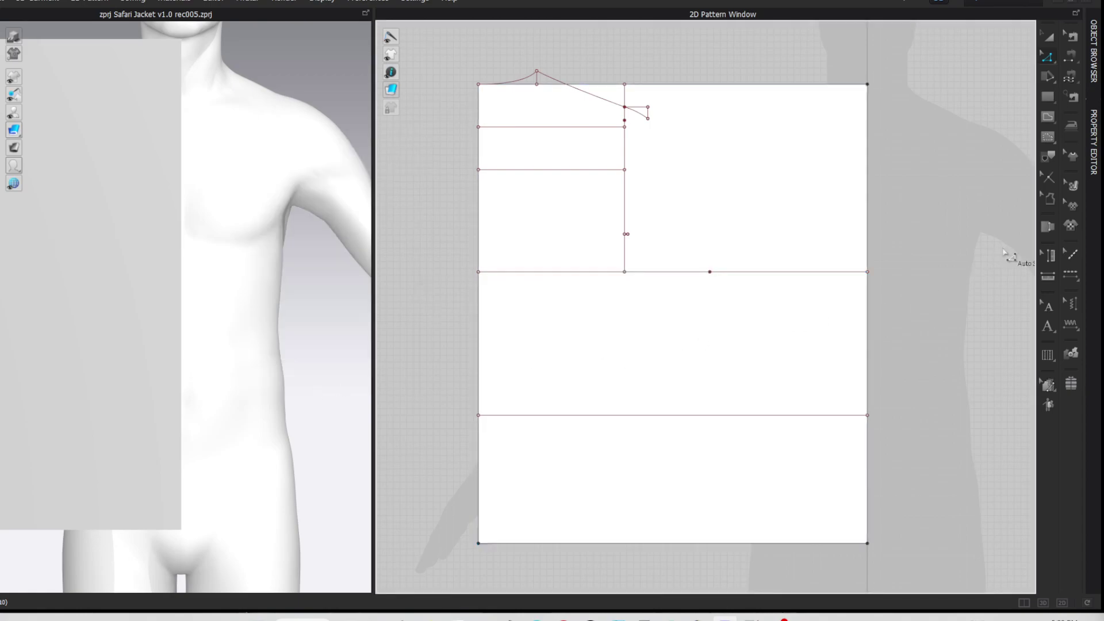
Step: Split the chest line segment between the vertical internal line and the new point uniformly into 2 segments
right_click(680, 274)
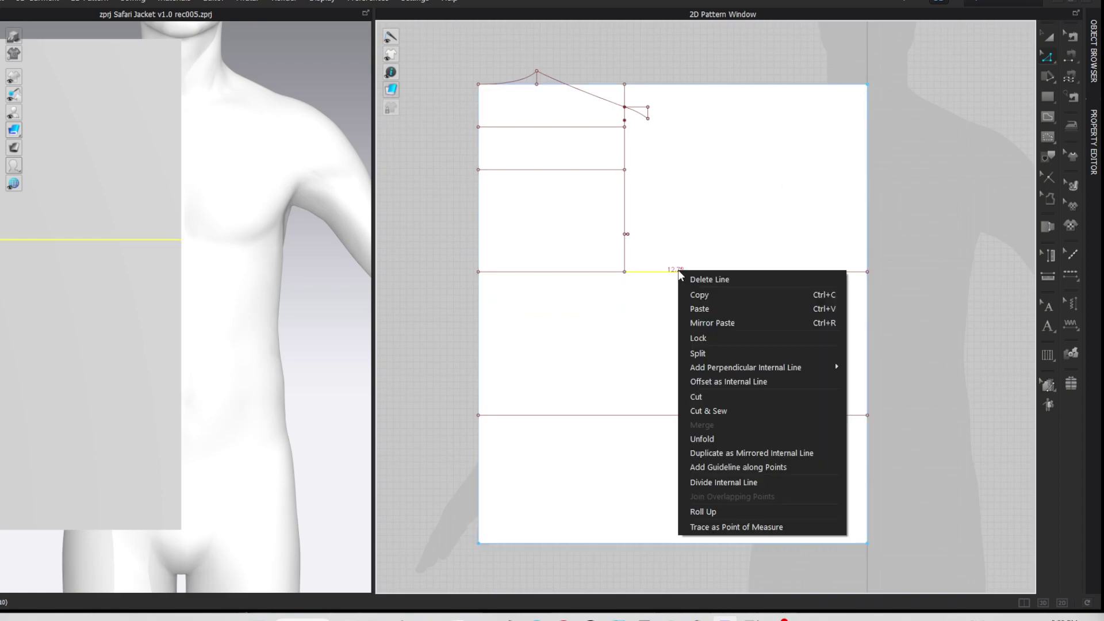
left_click(681, 352)
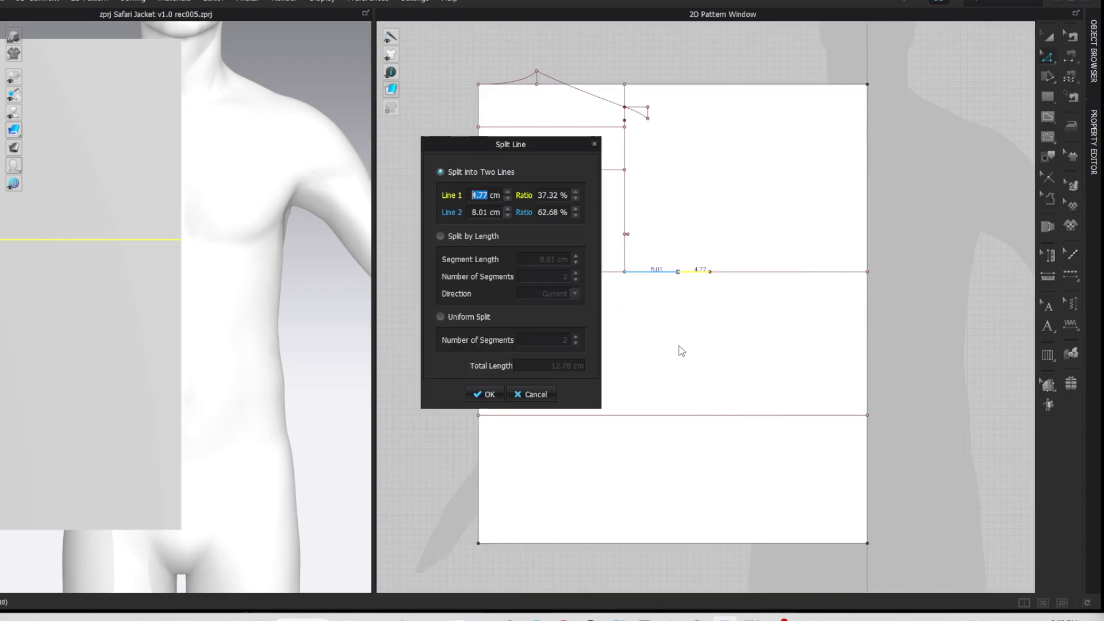
left_click(439, 317)
left_click(486, 395)
left_click(979, 215)
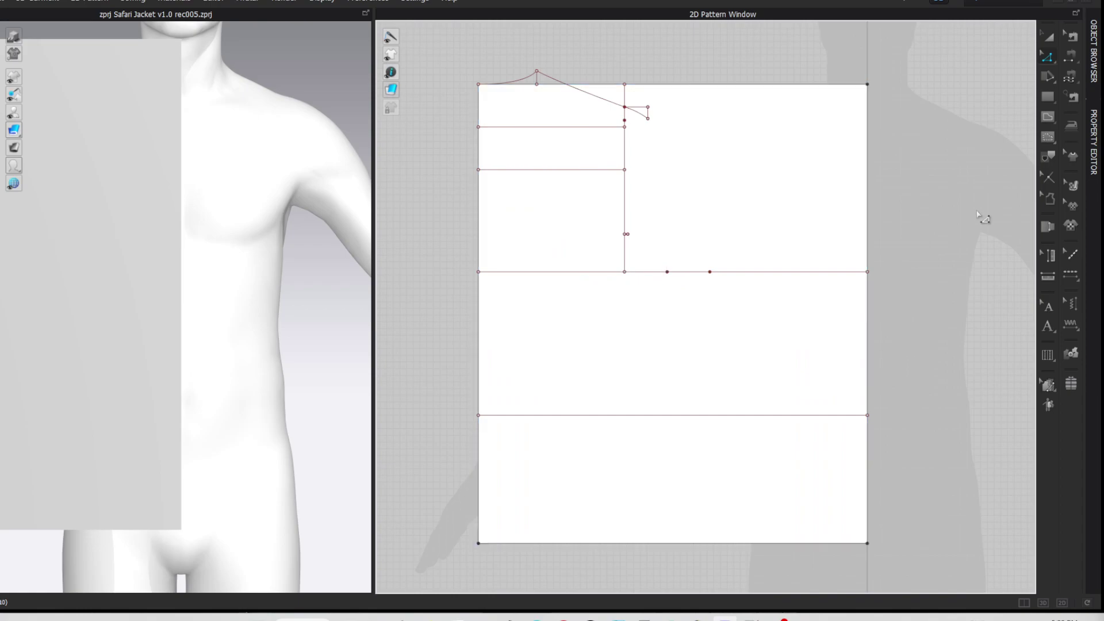
Step: Move the new midpoint on the chest line 1 cm horizontally to the right
left_click(669, 272)
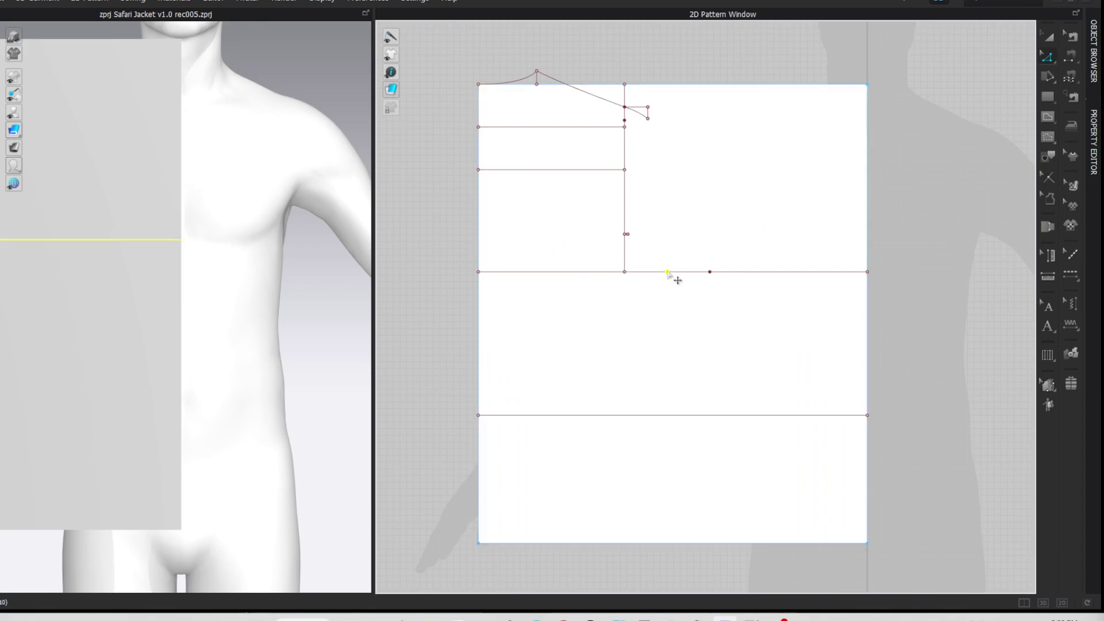
right_click(672, 273)
type("1")
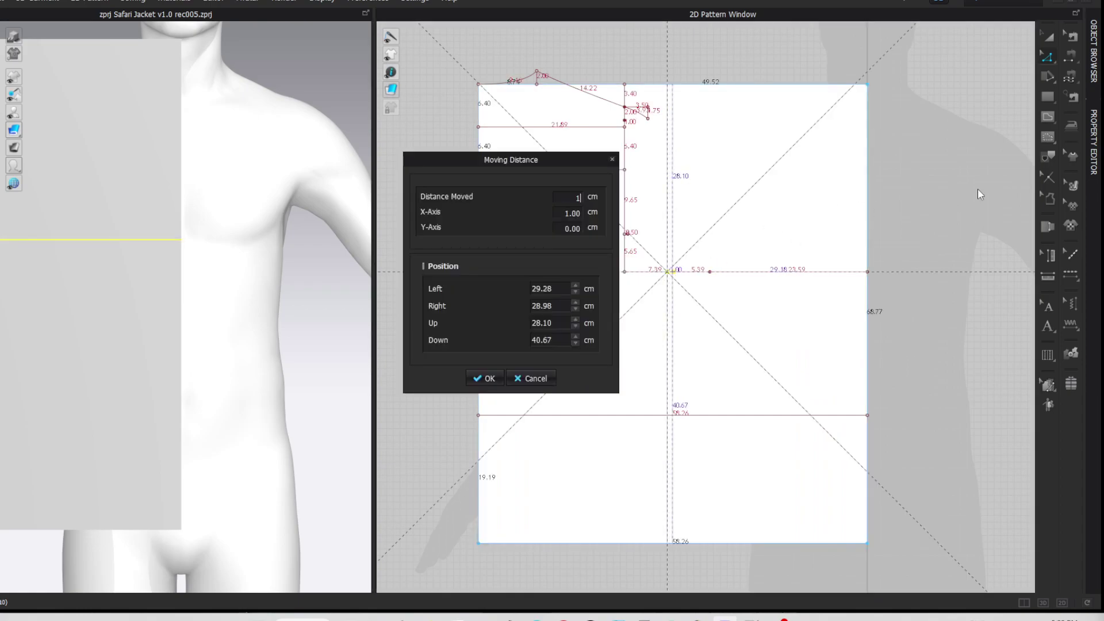
key("Return")
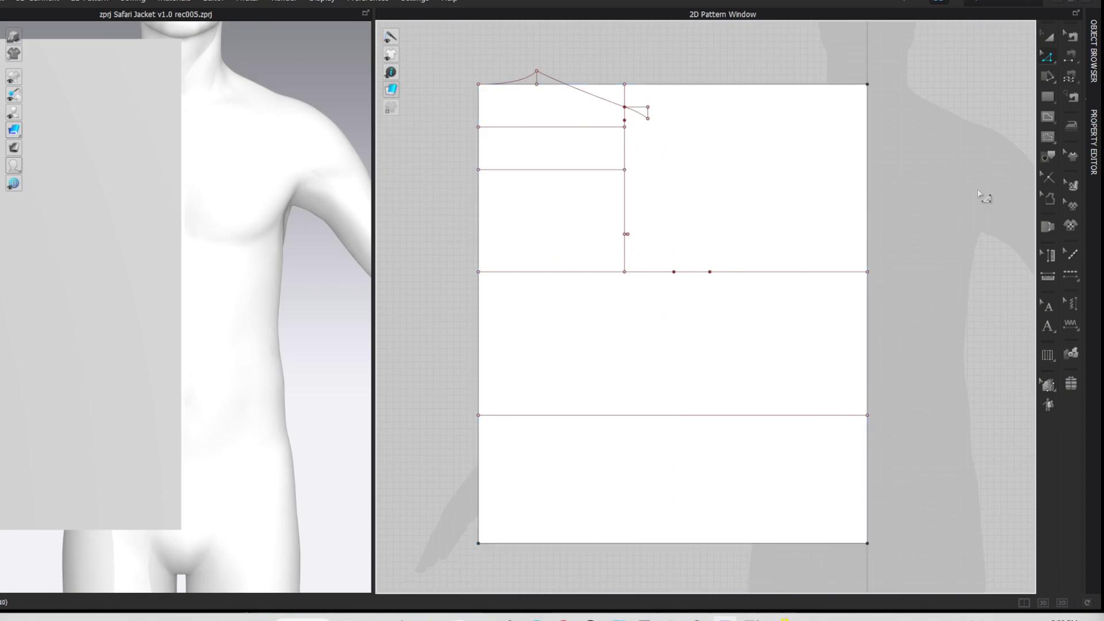
Step: Draw a vertical internal line from the shifted chest line point straight down to the pattern's bottom edge
key("g")
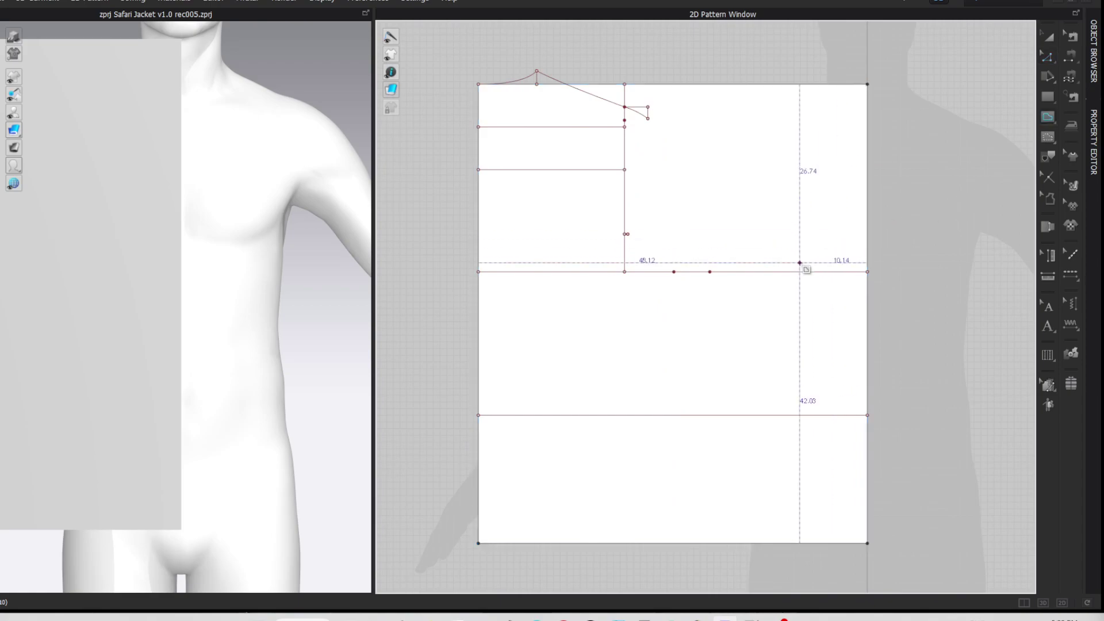
left_click(675, 273)
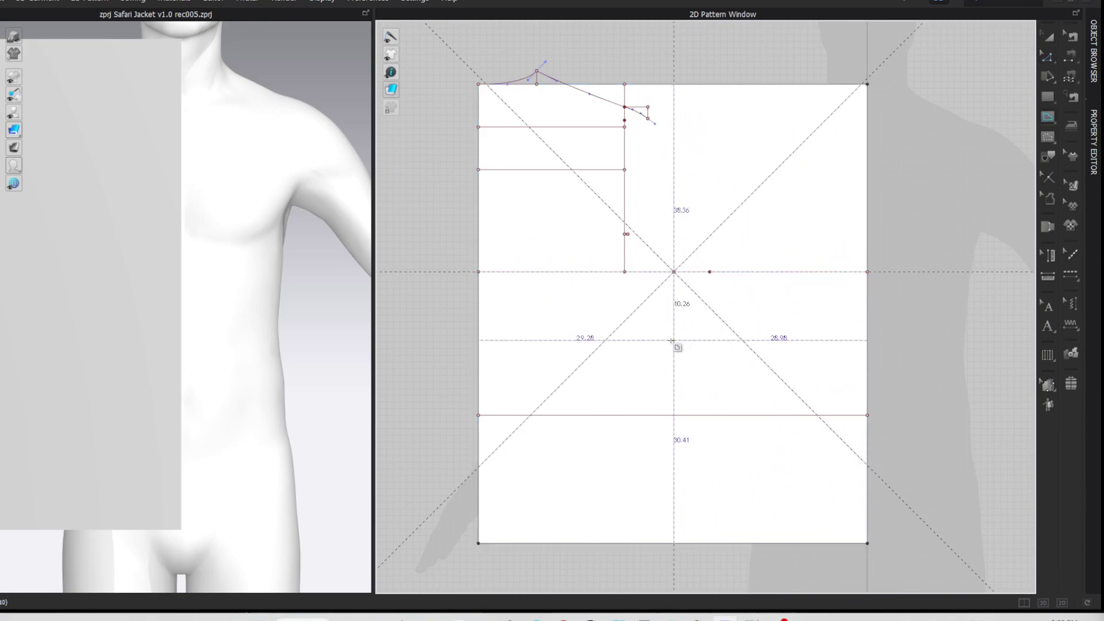
left_click(677, 543)
left_click(978, 164)
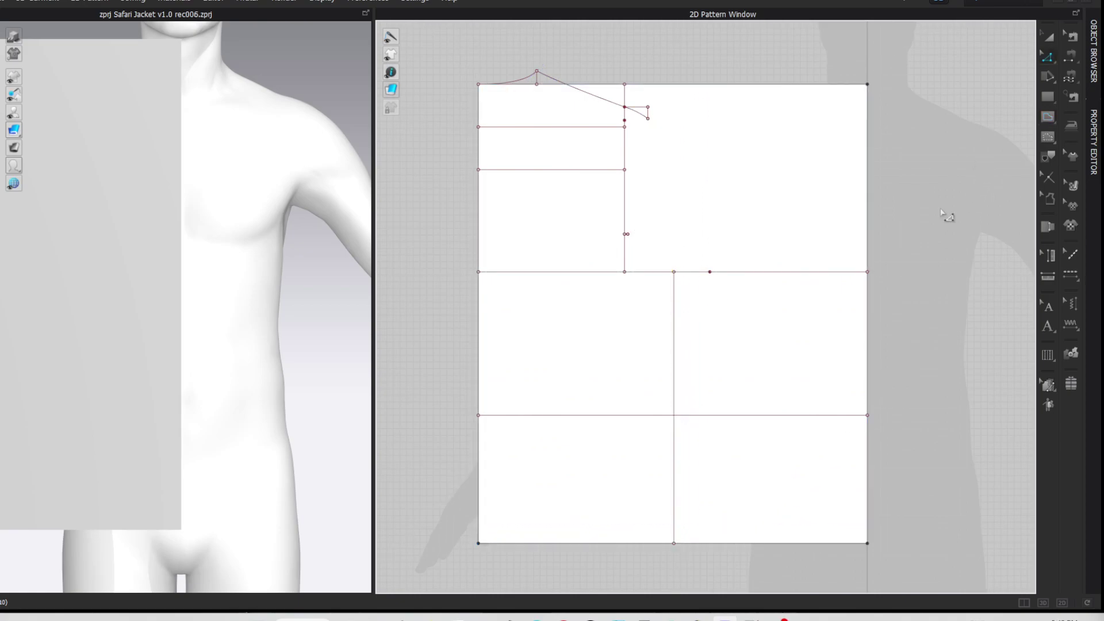
Step: Draw a 2.5 cm vertical internal line upward from the 34.67 cm split point on the chest line
key("g")
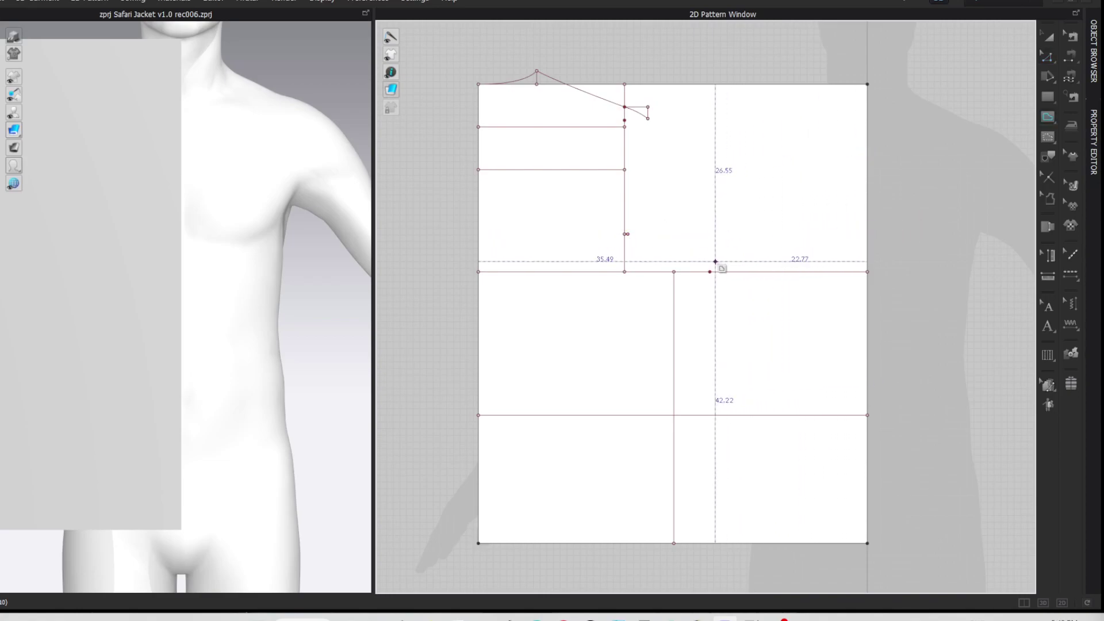
left_click(715, 267)
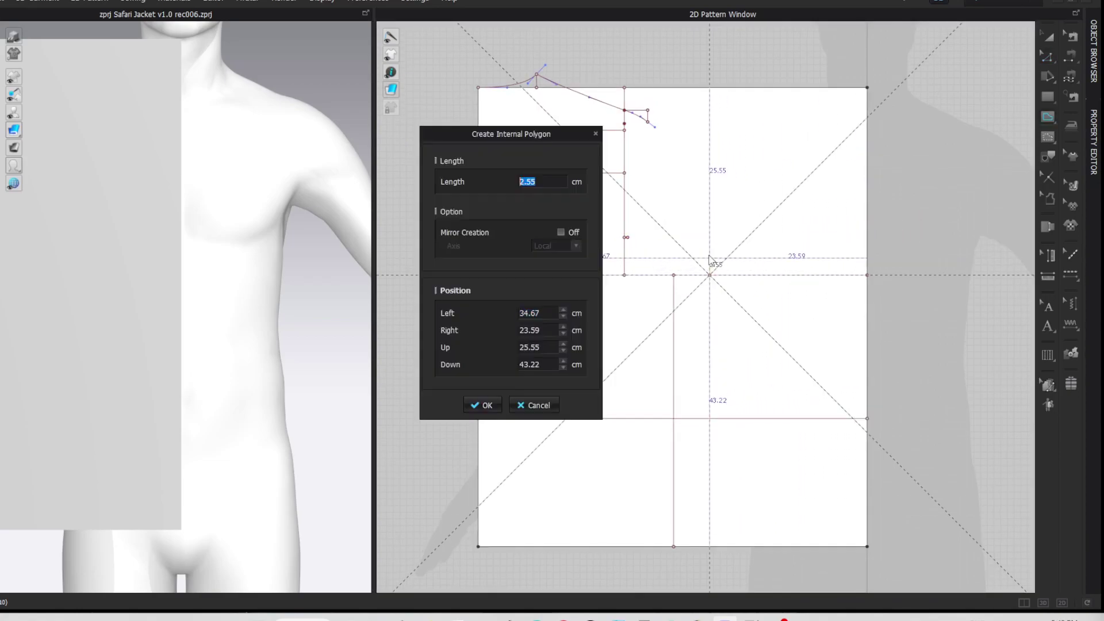
type("2.5")
key("Return")
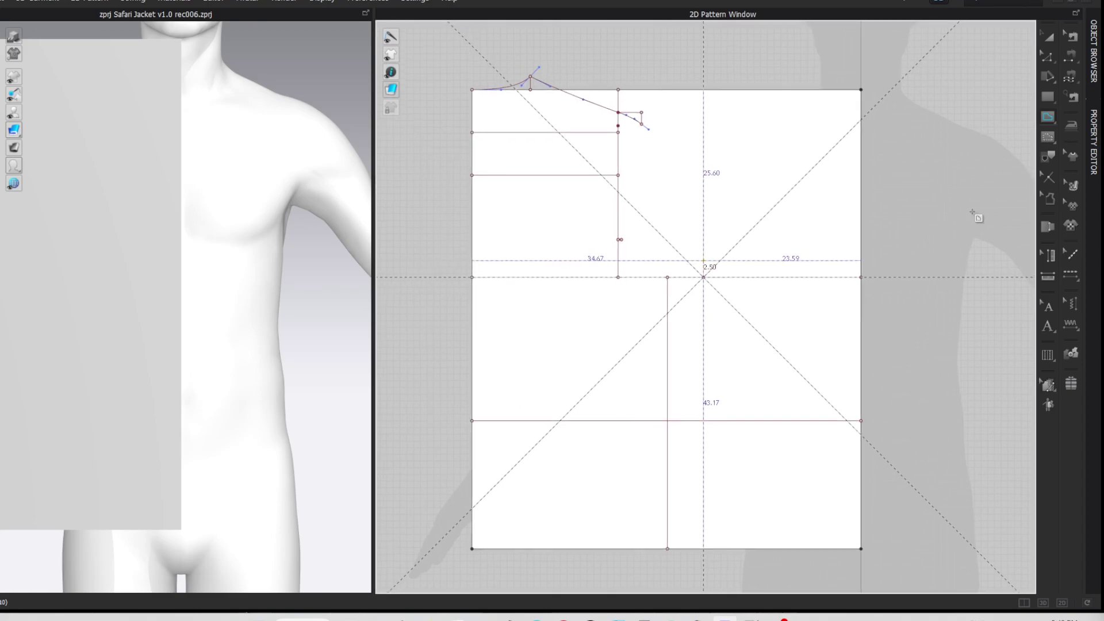
key("z")
left_click(963, 226)
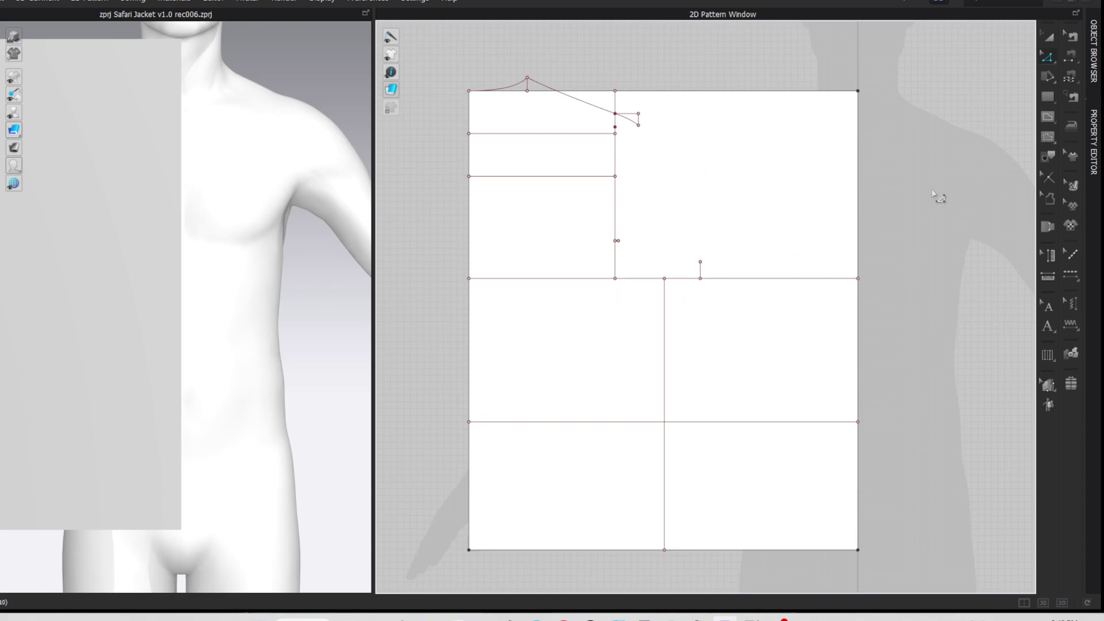
Step: Split the pattern's top edge at 40.96 / 4 - 2 cm from its right corner to mark the front neck width
right_click(833, 91)
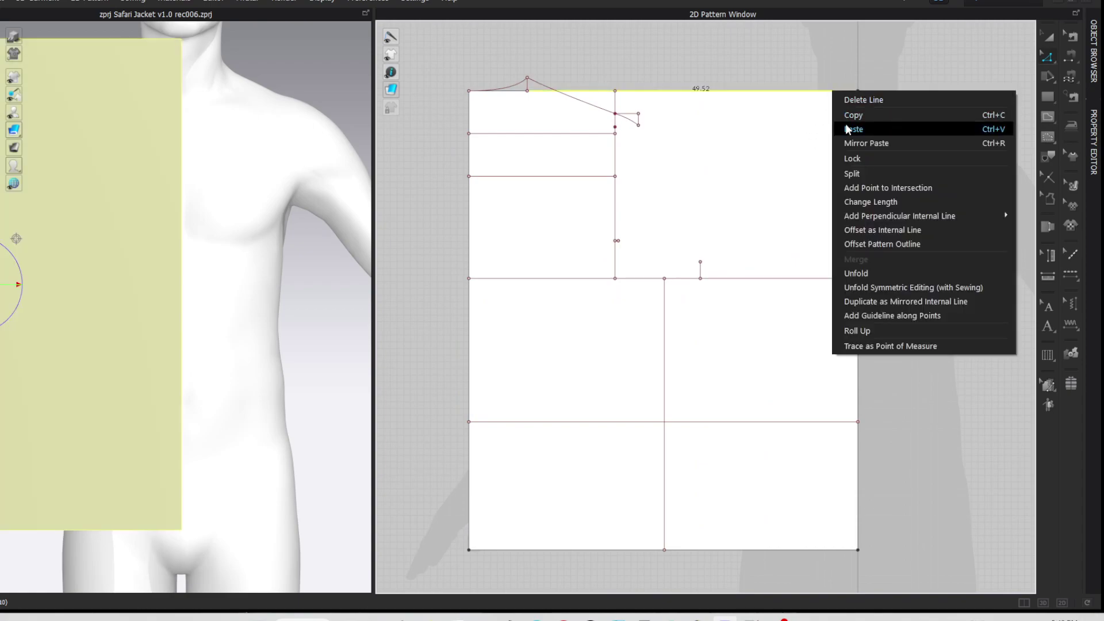
left_click(855, 173)
left_click_drag(505, 145, 360, 154)
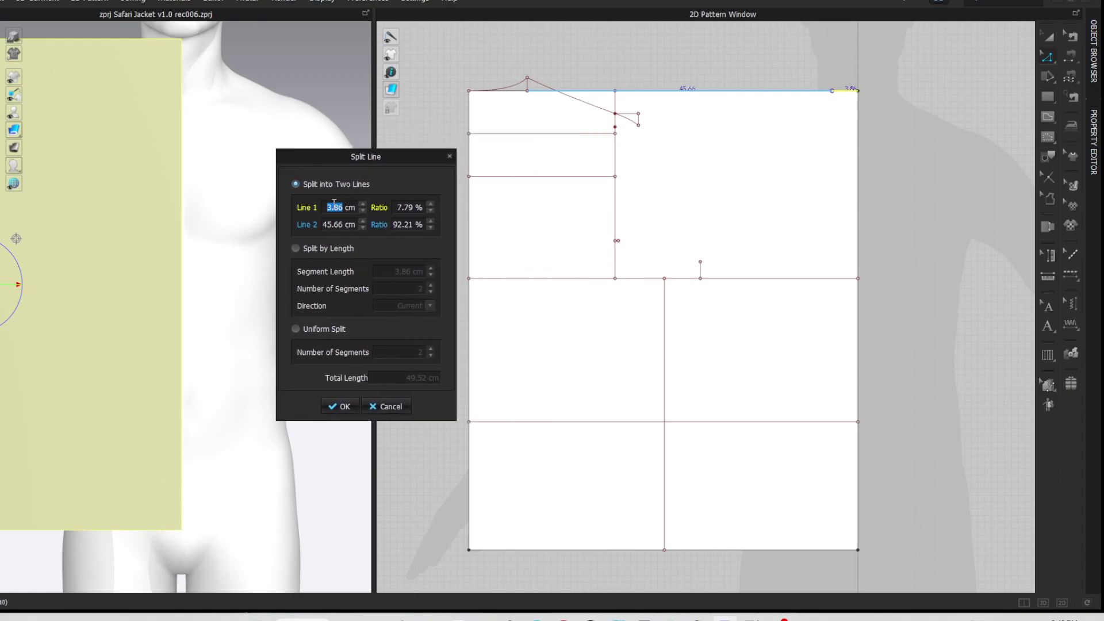
left_click(335, 206)
left_click_drag(510, 174, 350, 182)
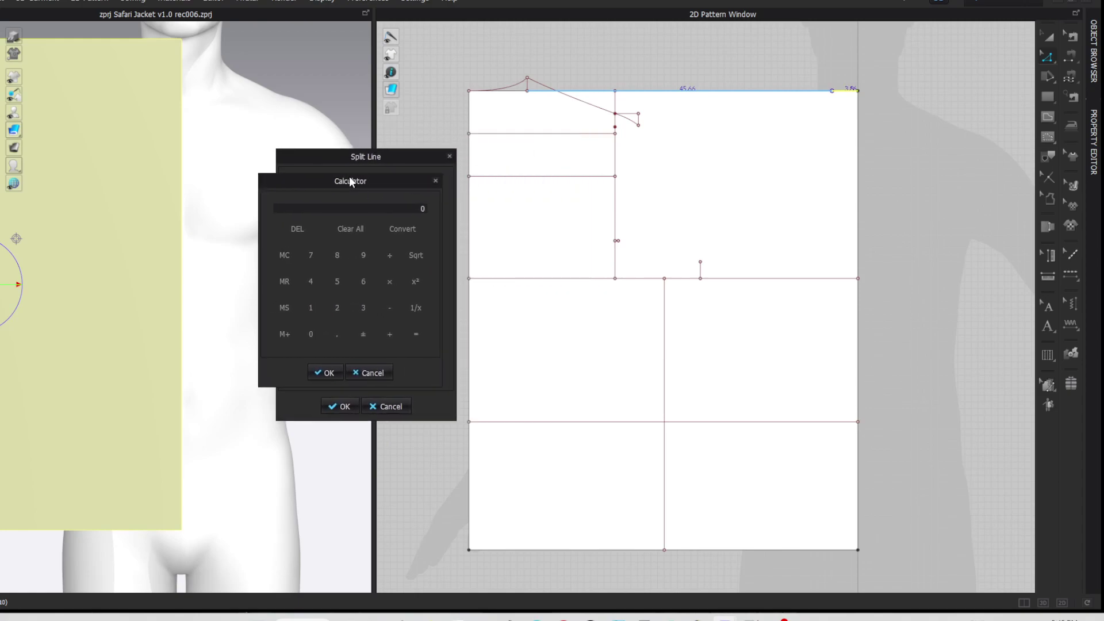
type("40.96/4")
key("Return")
type("-2")
key("Return")
left_click(331, 373)
left_click(339, 407)
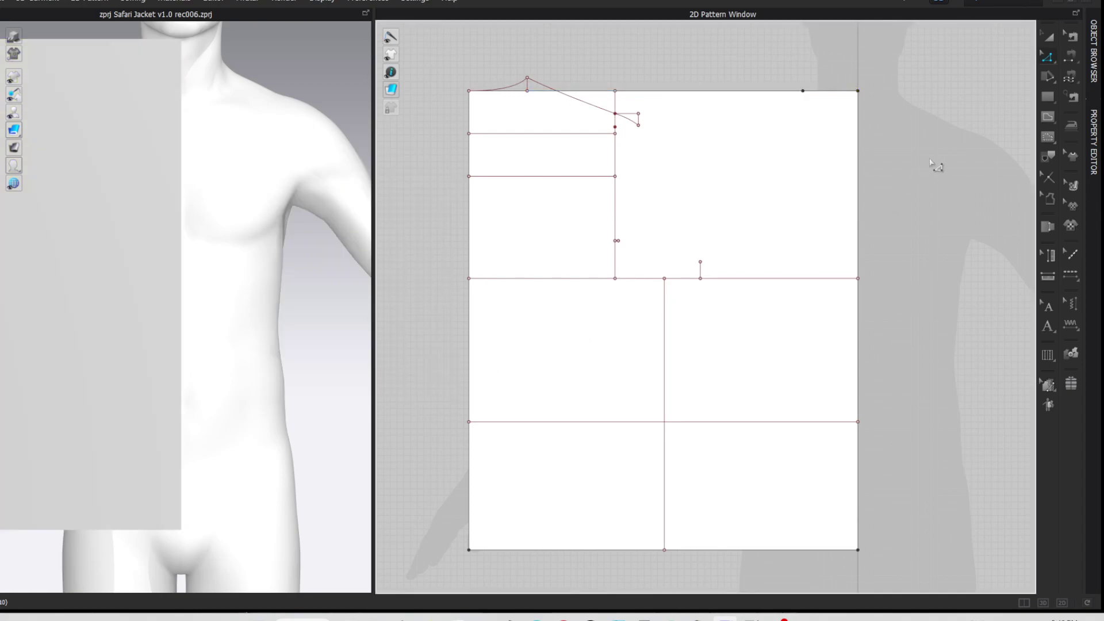
Step: Draw the front shoulder line from the neck width point to the lower point on the vertical internal line, below the back shoulder
key("g")
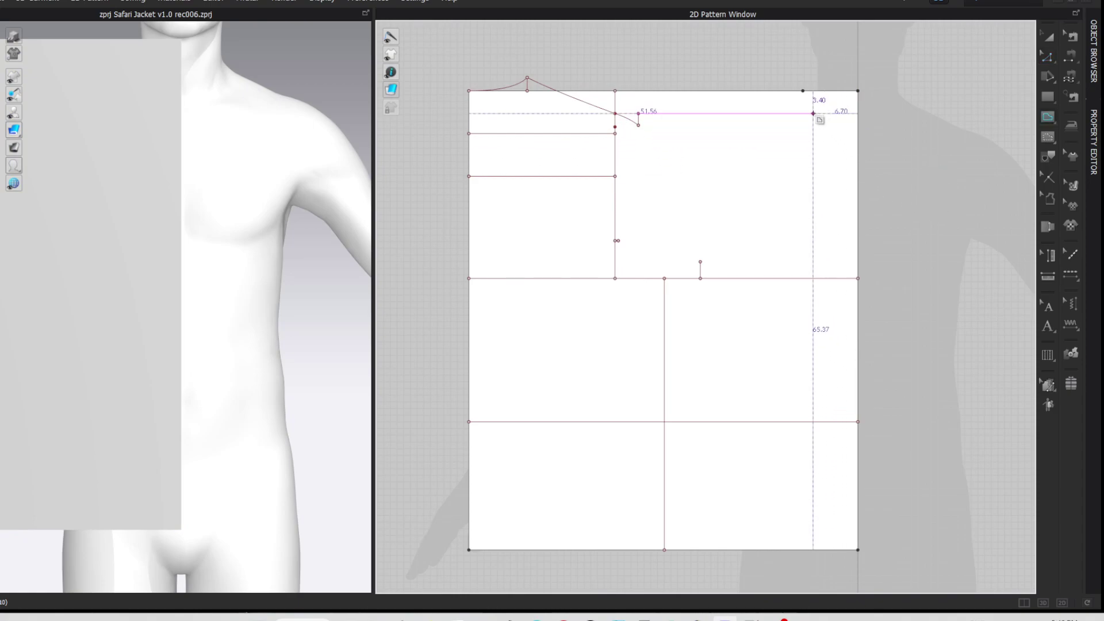
left_click(803, 91)
left_click(616, 127)
key("z")
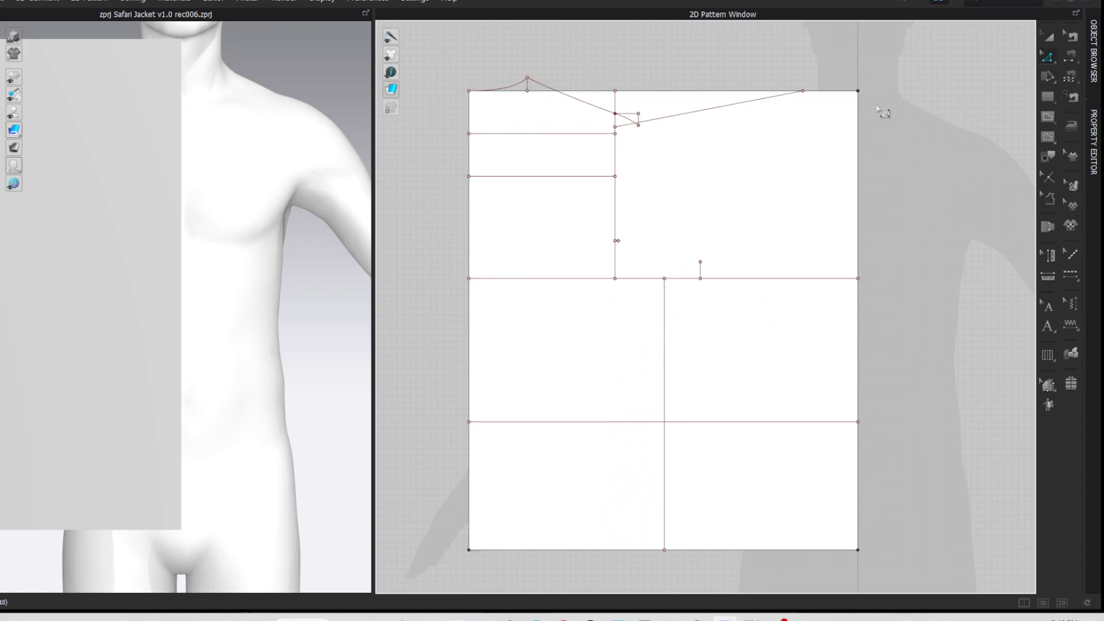
Step: Split the pattern's right edge at 40.96 / 5 + 1 cm below its top corner to mark the front neck depth
right_click(861, 111)
left_click(881, 191)
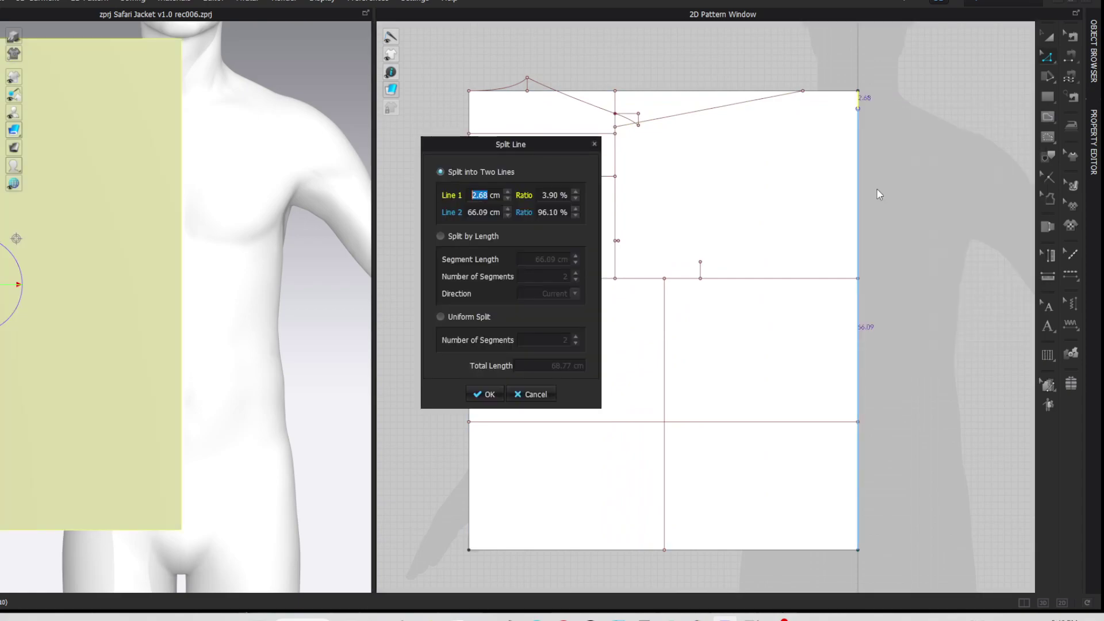
left_click(483, 196)
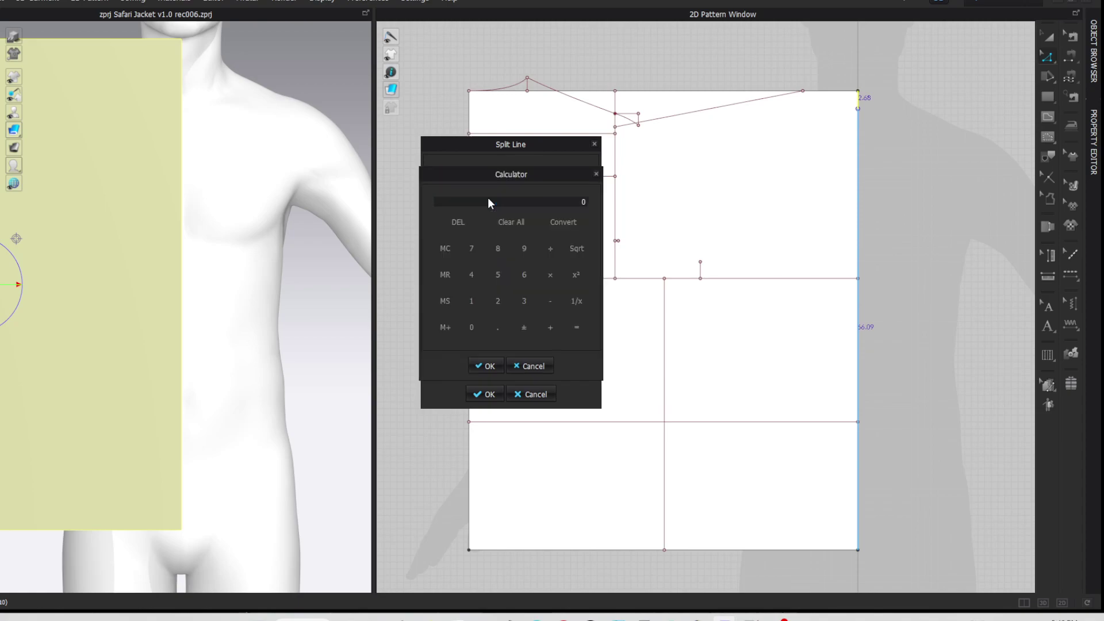
type("40.965+1=")
left_click(479, 364)
left_click(483, 395)
left_click(939, 184)
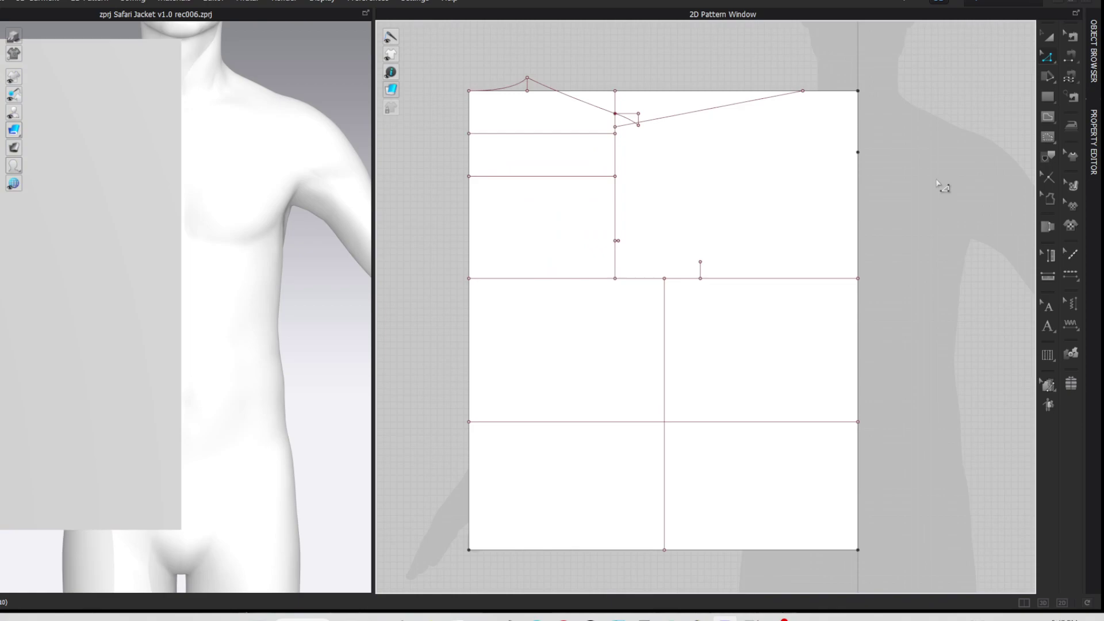
Step: Draw an internal line between the neck depth and neck width points and curve it into a rounded front neckline
key("g")
left_click(858, 152)
left_click(804, 91)
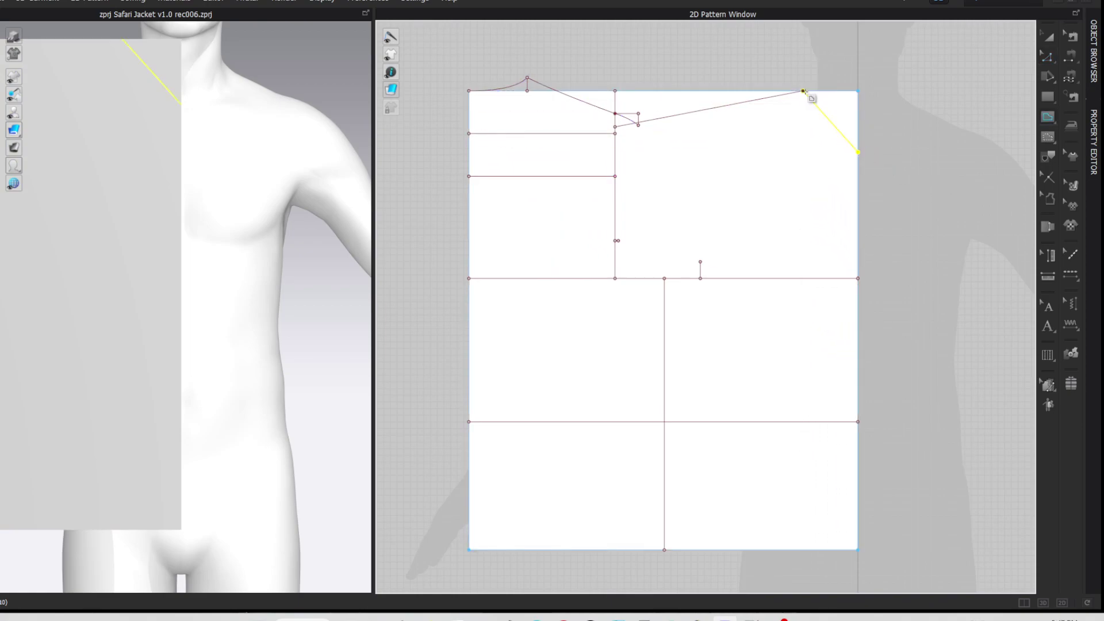
key("c")
left_click_drag(837, 119, 830, 153)
key("v")
left_click(942, 121)
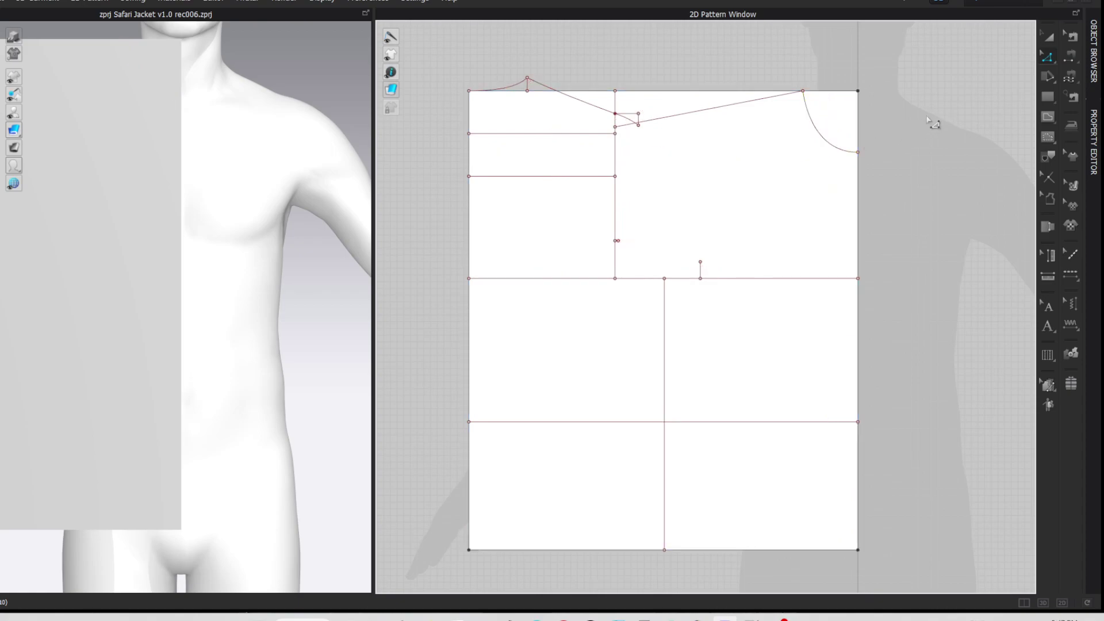
left_click(843, 149)
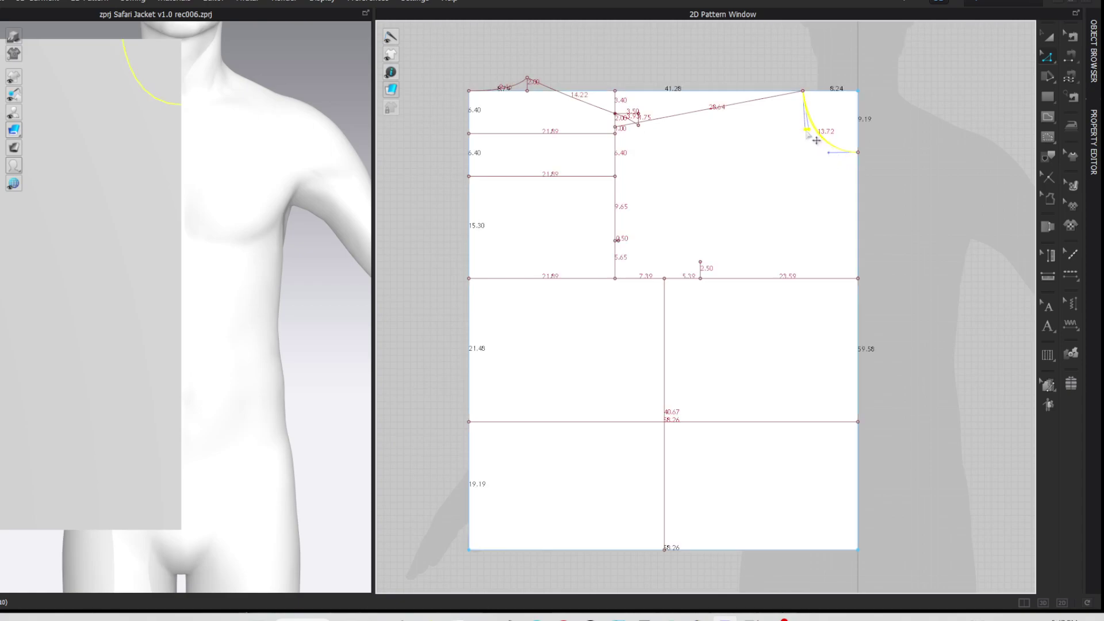
left_click(936, 102)
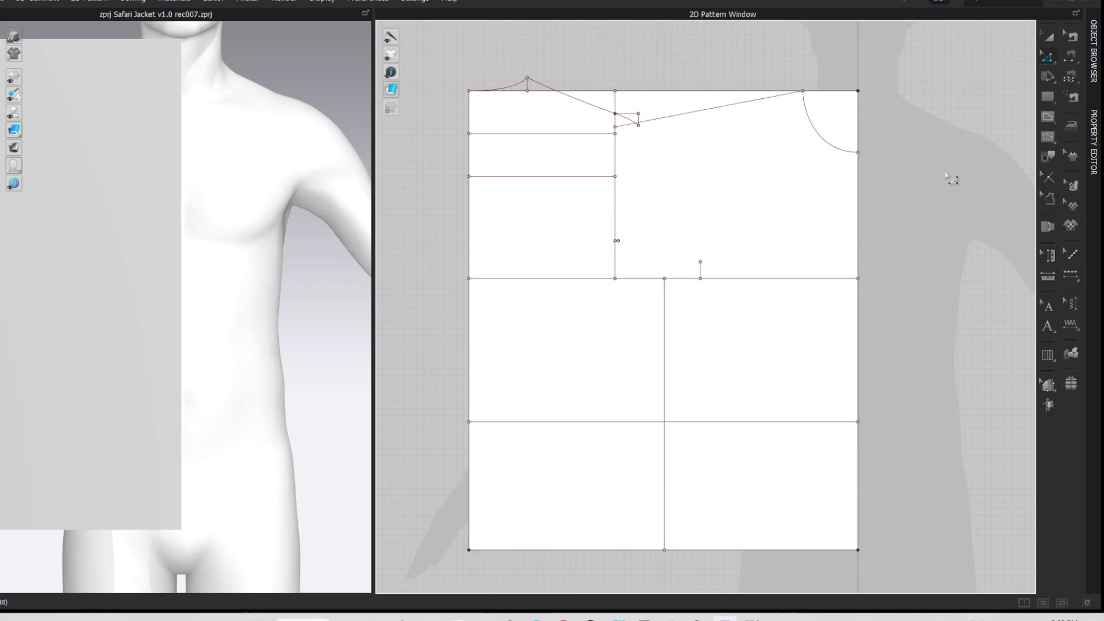
Step: Split the front shoulder line at 14.22 - 0.4 cm from the neck width point to mark the front shoulder length
left_click(596, 105)
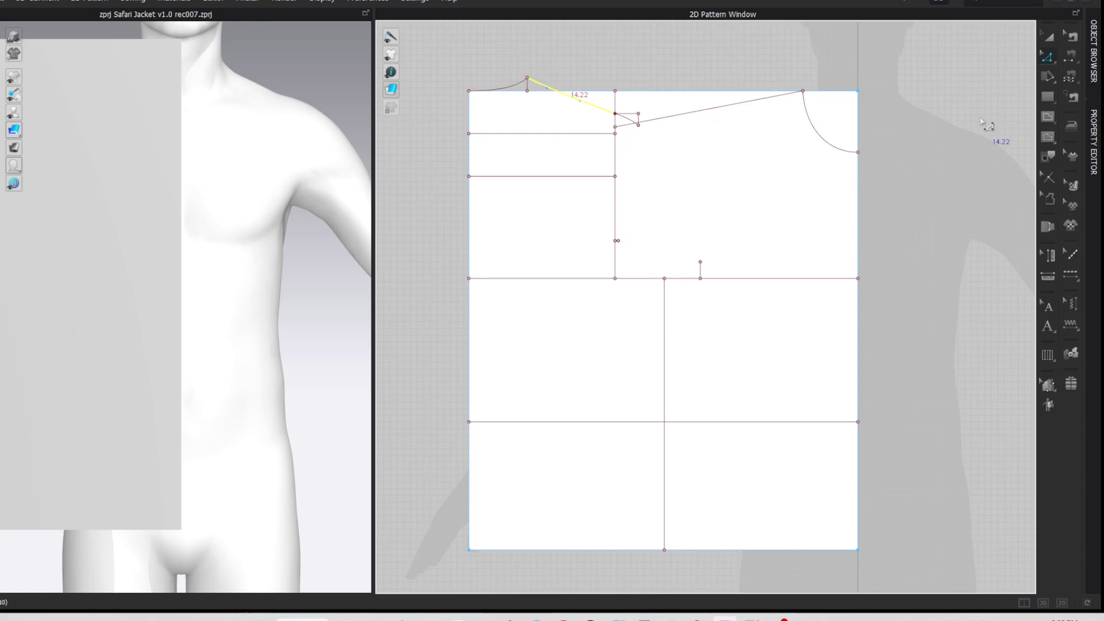
right_click(781, 95)
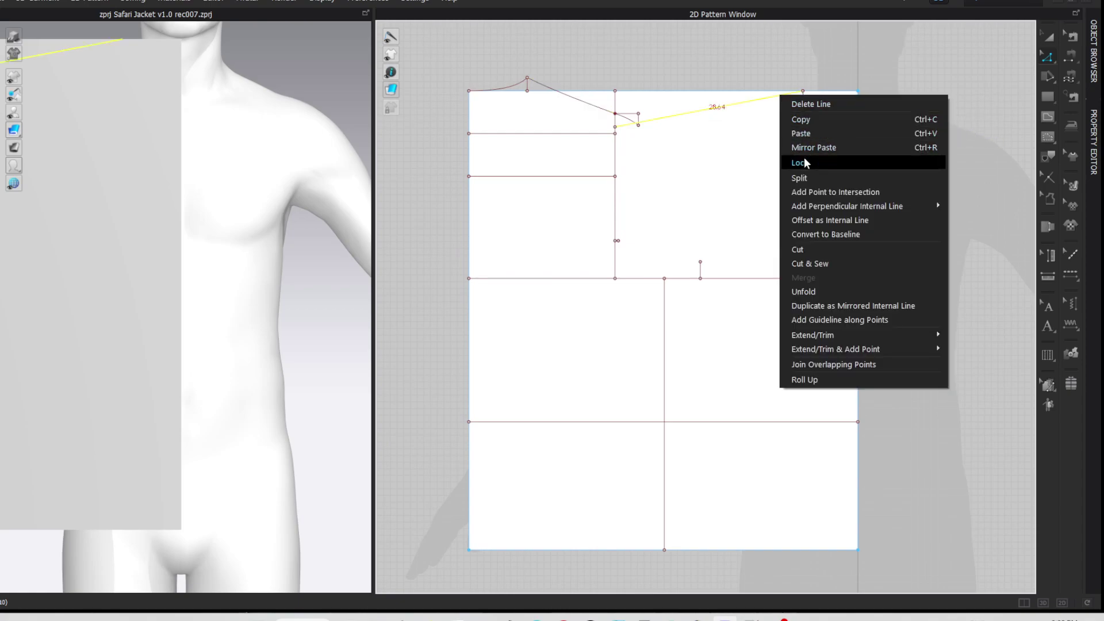
left_click(804, 176)
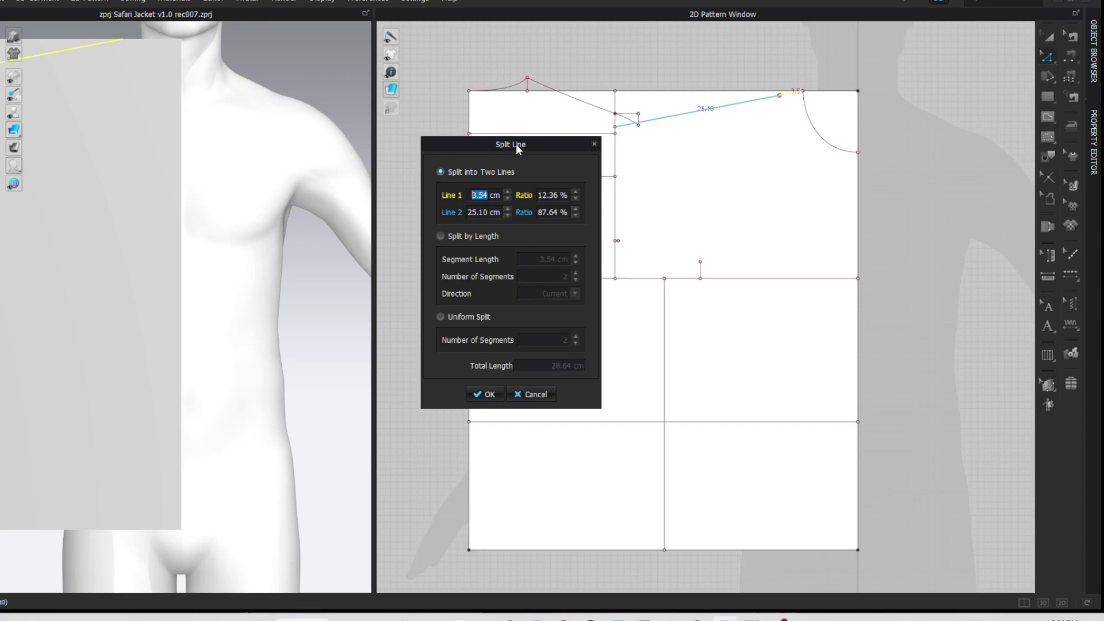
left_click(482, 197)
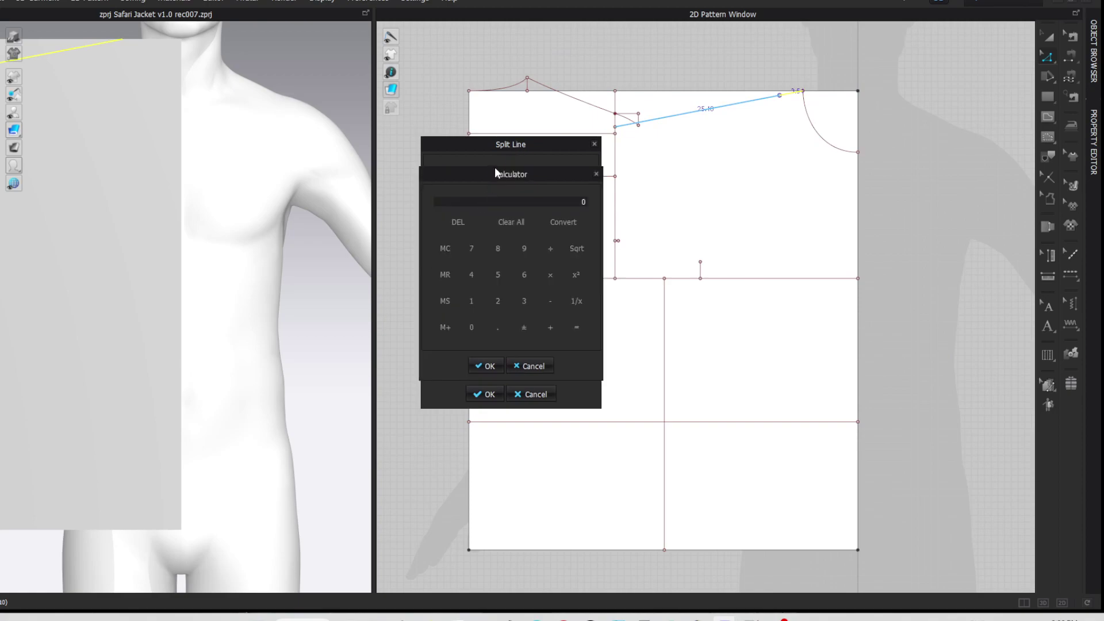
type("14.22-0.4=")
left_click(485, 365)
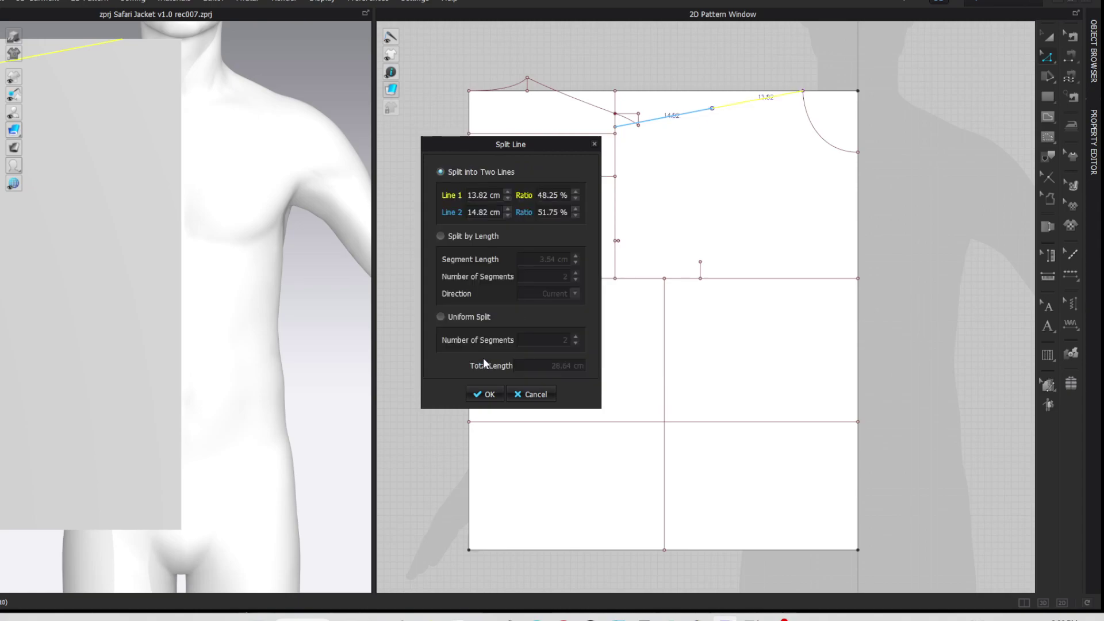
left_click(488, 395)
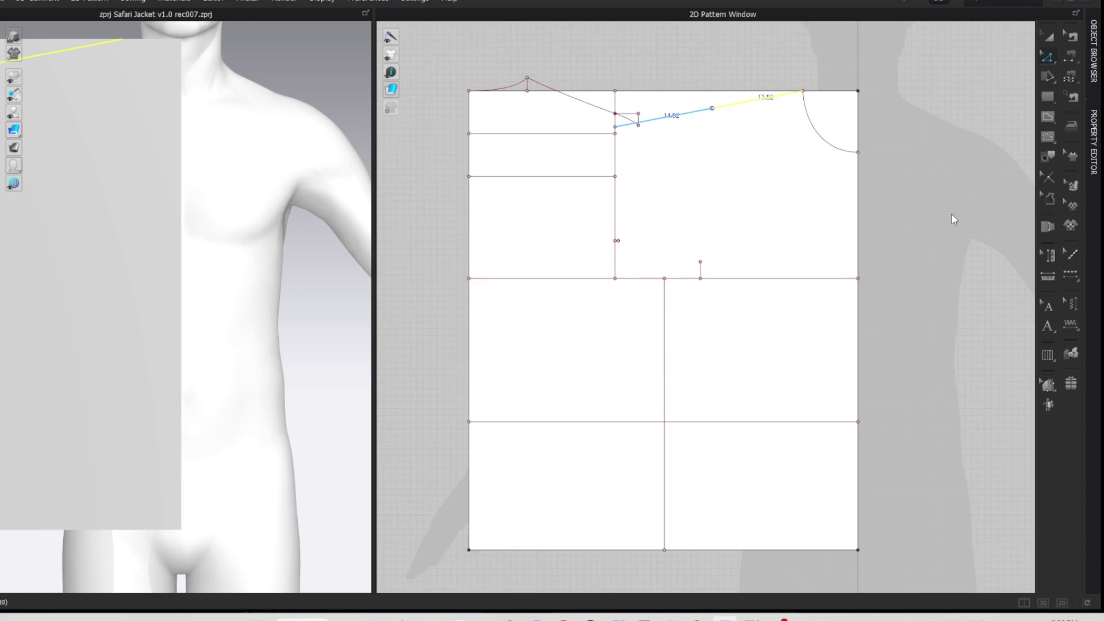
left_click(978, 198)
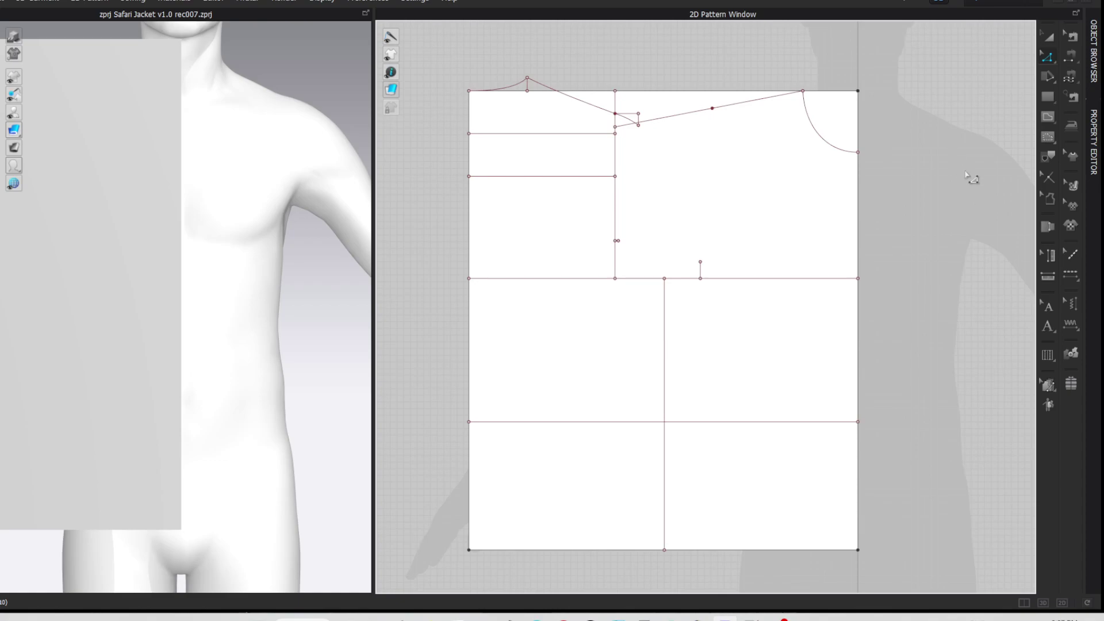
Step: Draw a 1.7 cm vertical internal line downward from the split point on the front shoulder line
left_click(713, 108)
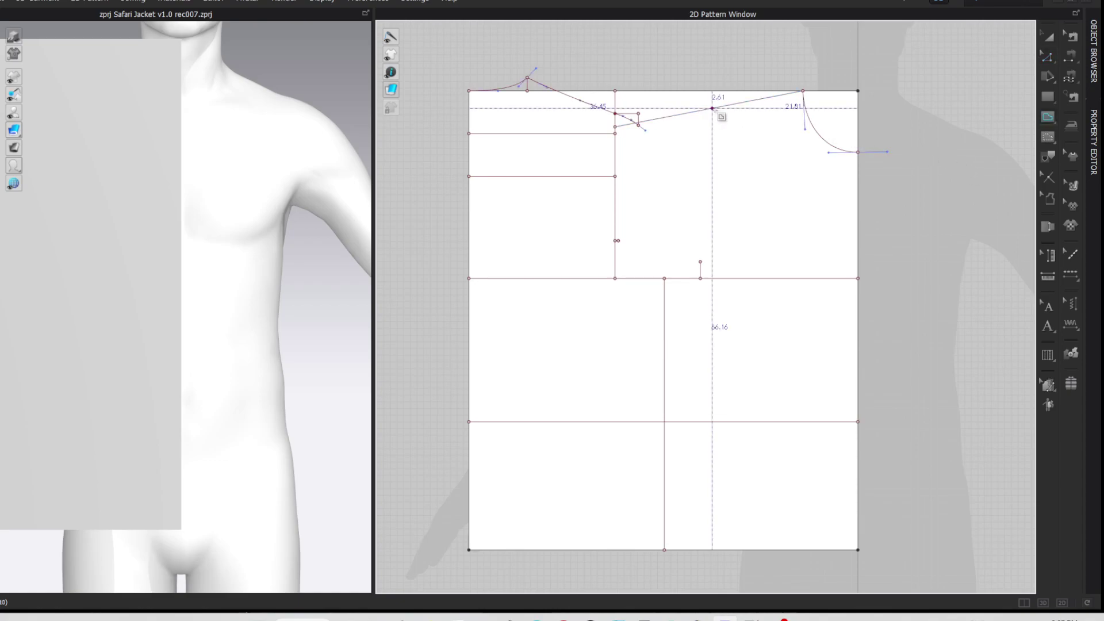
right_click(715, 118)
type("1.75")
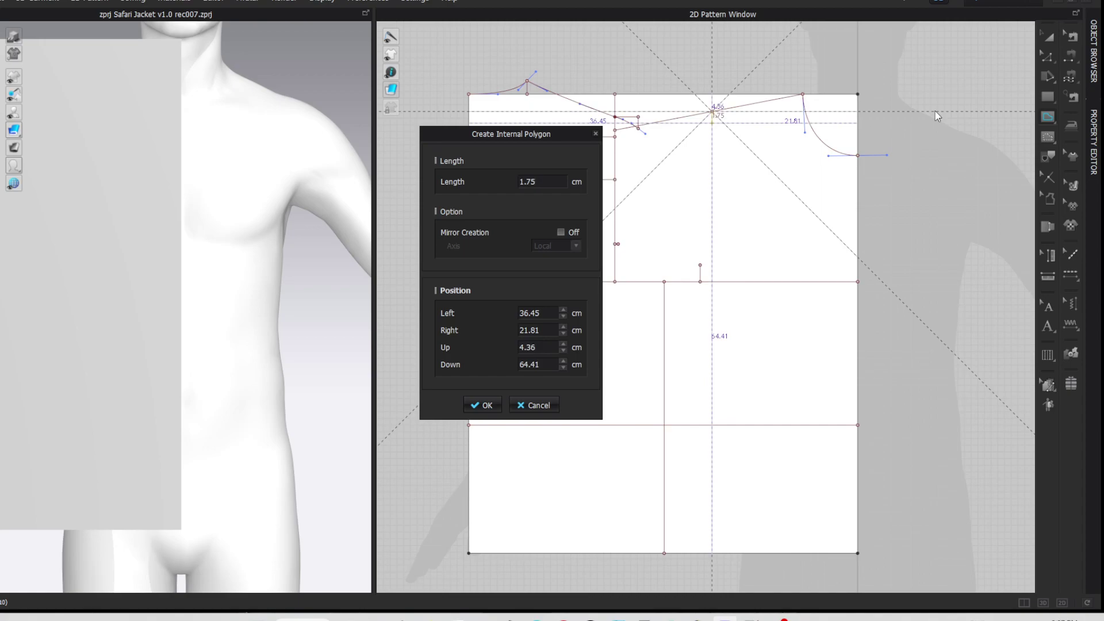
key("Return")
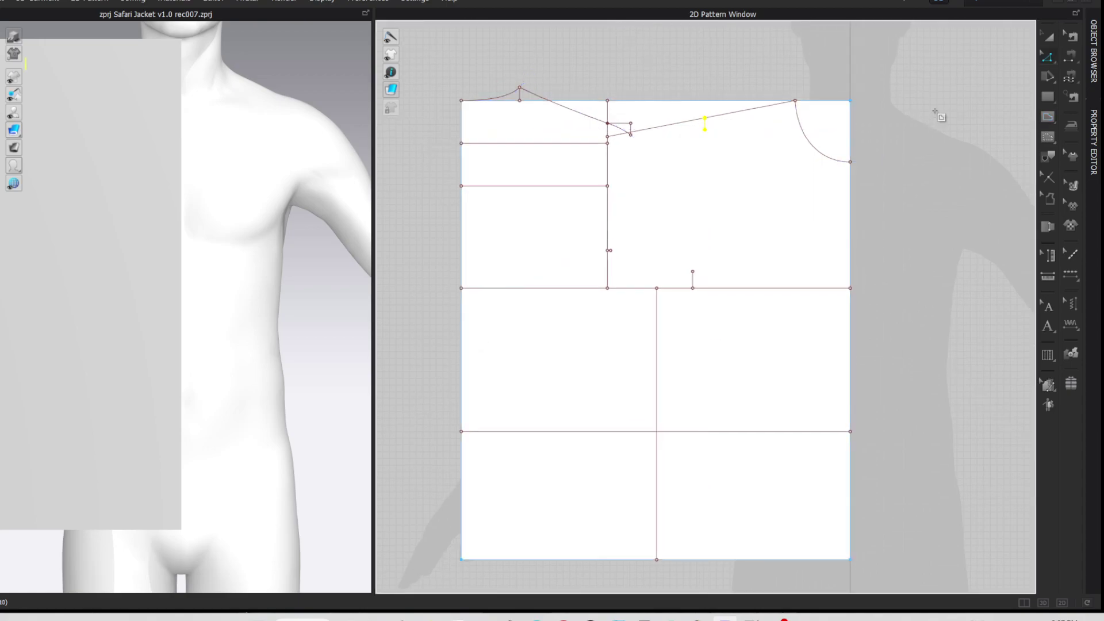
left_click(938, 115)
Step: Draw a 3.5 cm horizontal internal line toward the back from the lower end of the 1.7 cm line
key("g")
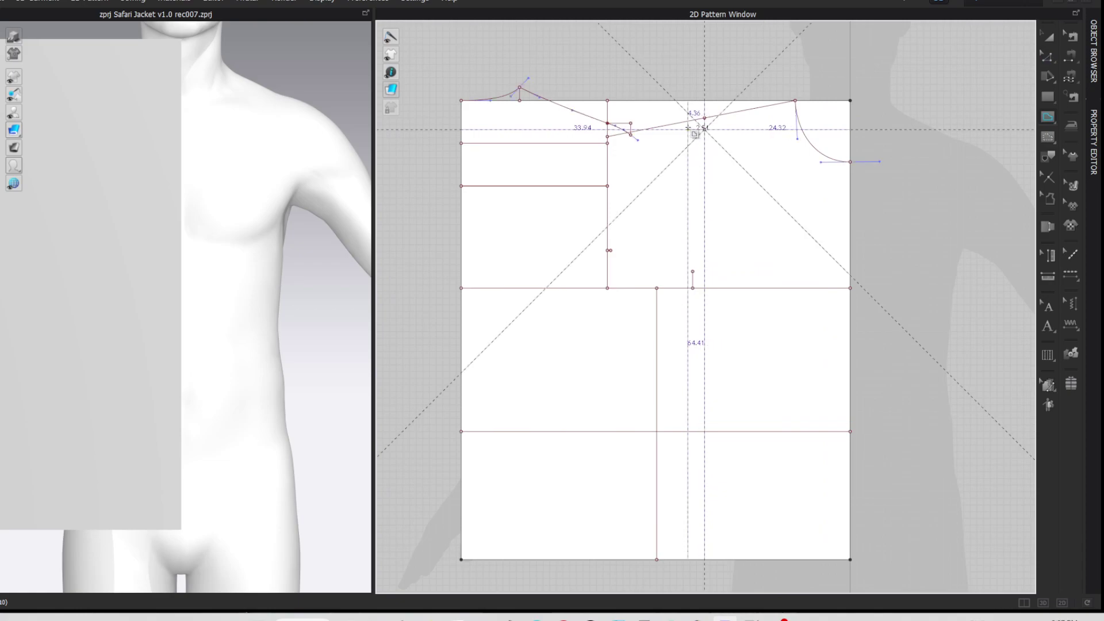
left_click(705, 130)
type("3.5")
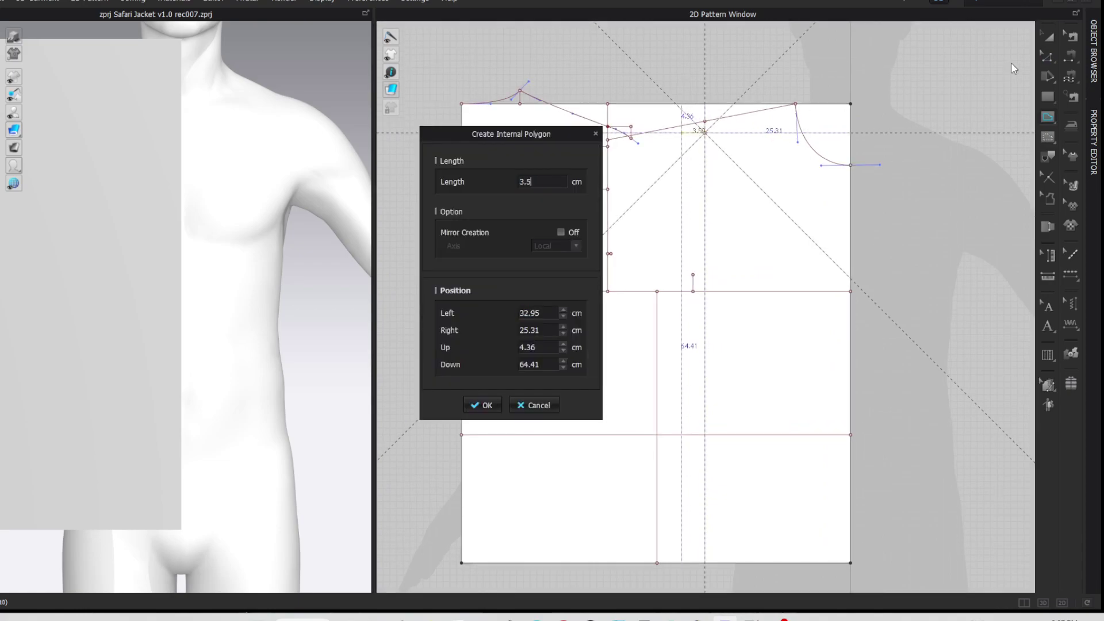
key("Return")
key("z")
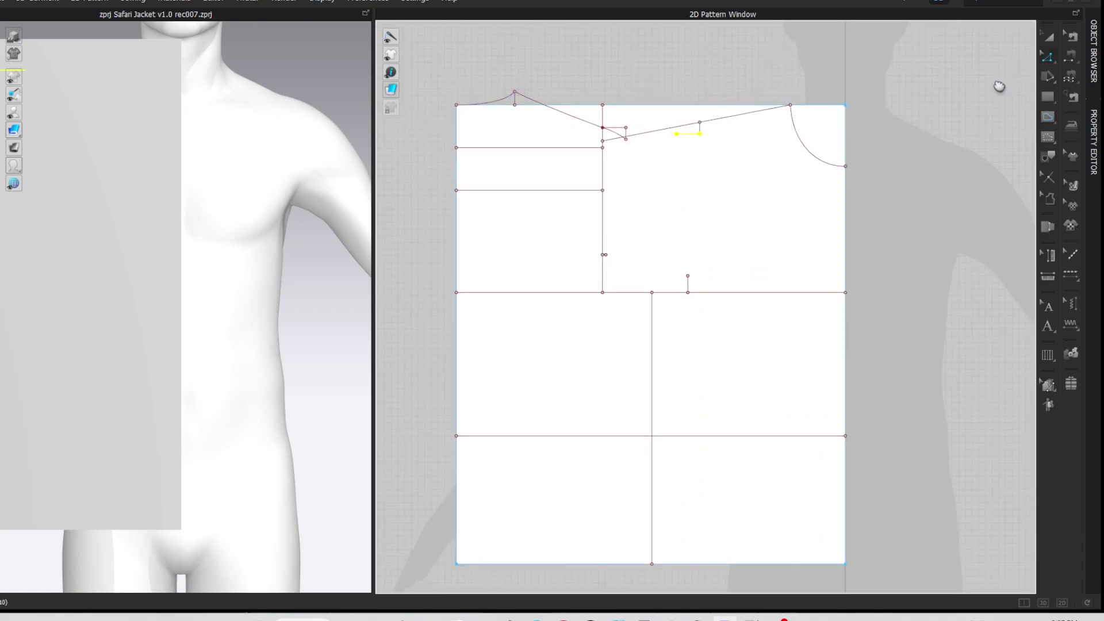
left_click(997, 90)
Step: Draw a 2 cm vertical internal line downward from the outer end of the 3.5 cm line
key("g")
left_click(681, 146)
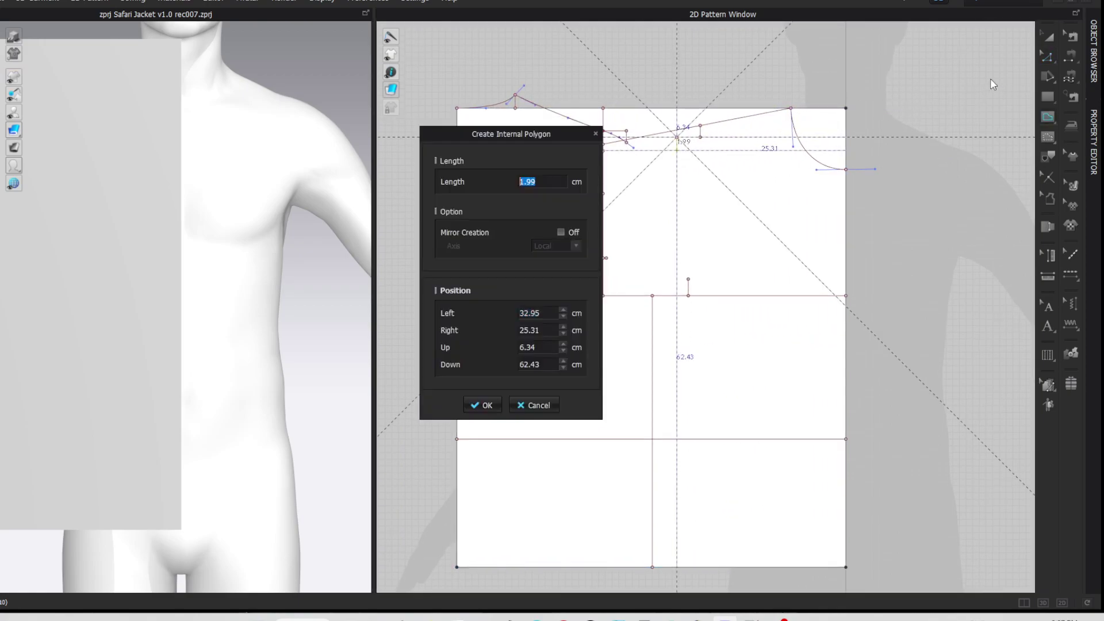
type("2")
key("Return")
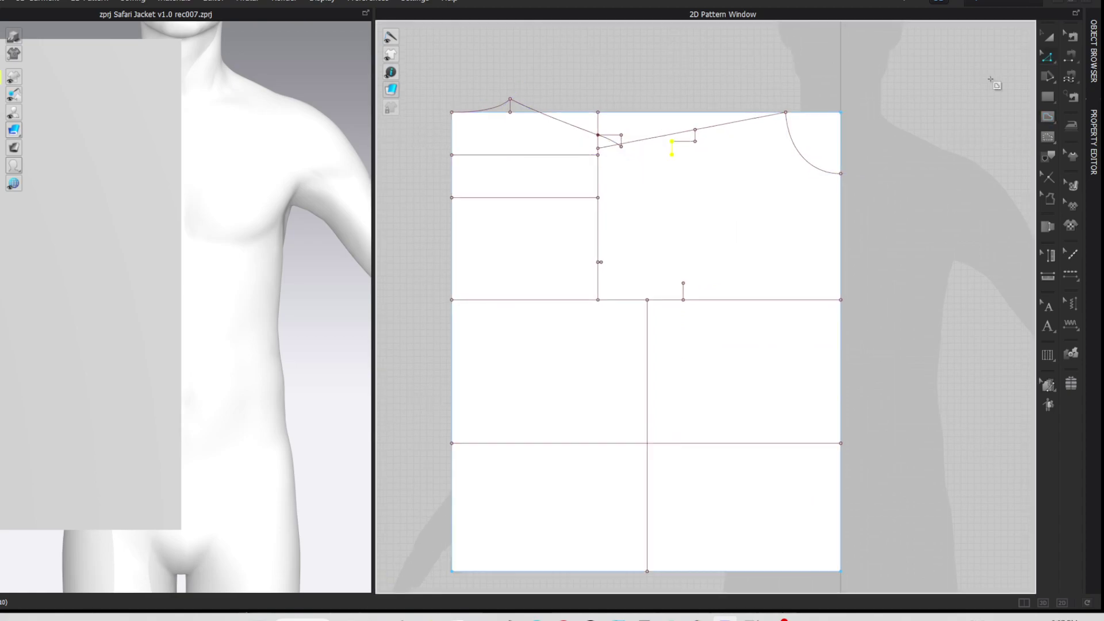
left_click(935, 138)
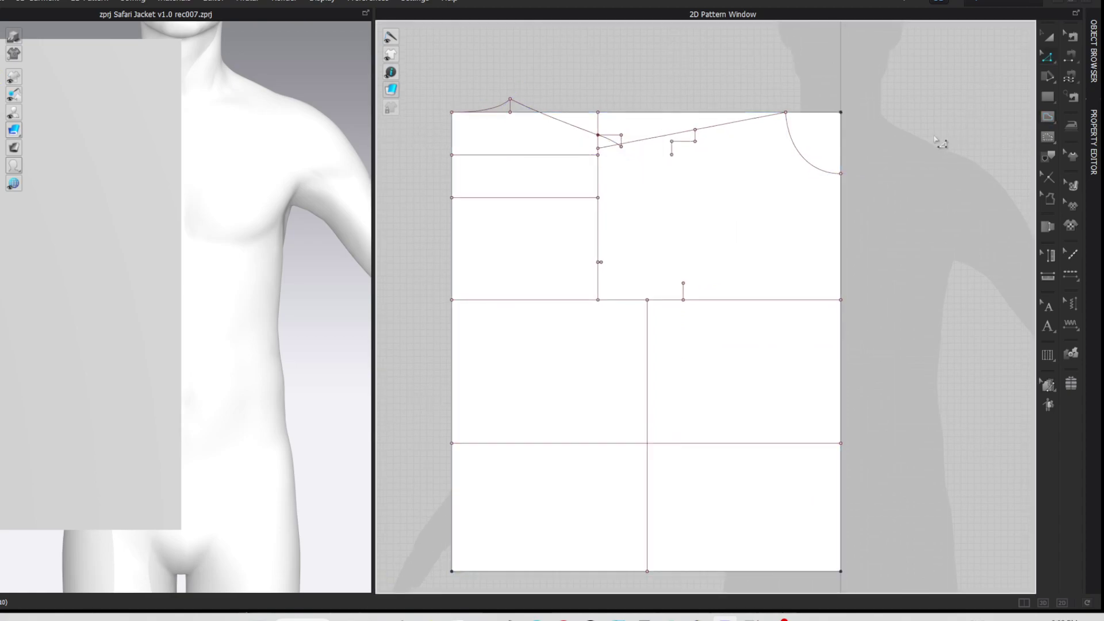
Step: Connect the lower end of the 2 cm line to the front neck width point through the lower end of the 1.7 cm line
key("i")
left_click(672, 154)
left_click(696, 140)
left_click(786, 113)
Step: Bend the short outer segment of the new front shoulder line into a slight curve
key("z")
scroll(978, 121, "up", 2)
right_click_drag(927, 141, 1033, 136)
scroll(740, 153, "up", 4)
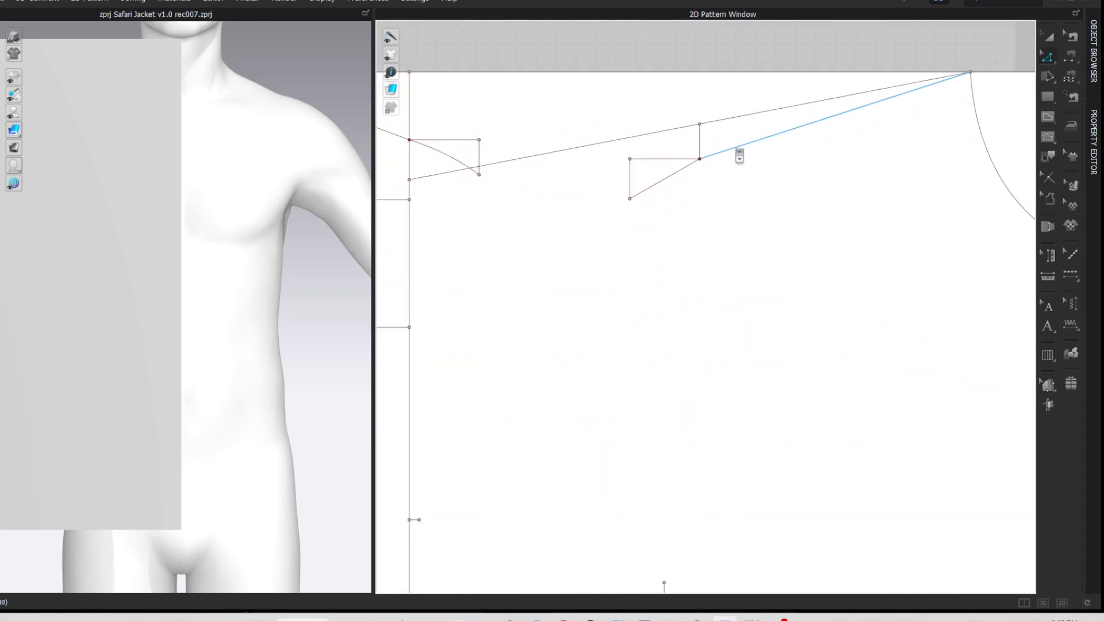
left_click(662, 183)
key("c")
left_click_drag(661, 183, 684, 189)
scroll(681, 185, "down", 4)
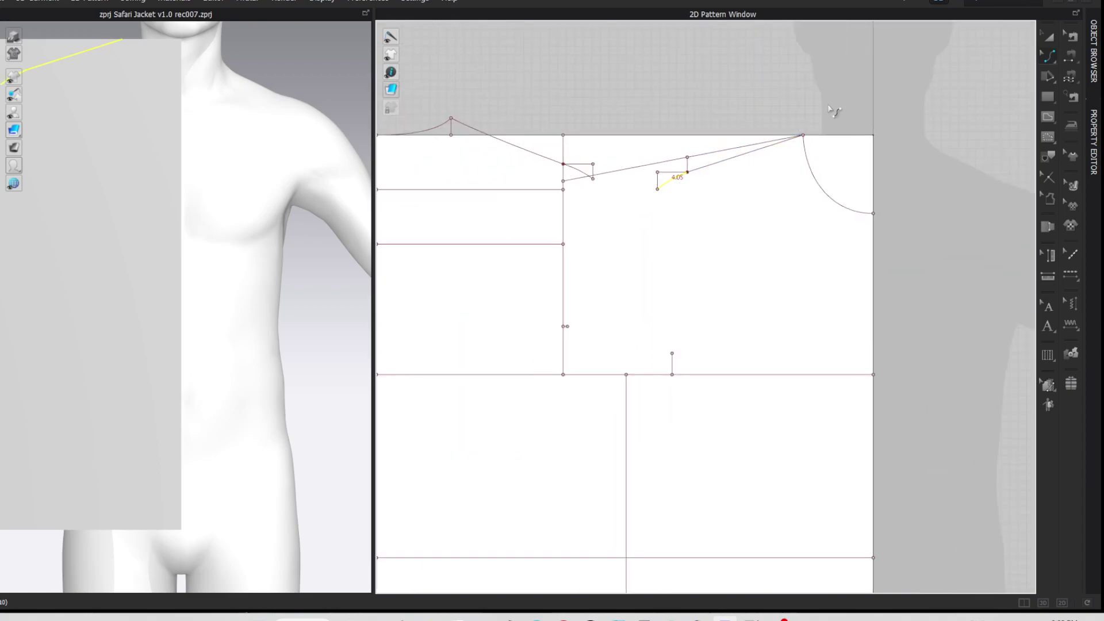
Step: Draw a straight armhole guide from the front shoulder tip to the top of the short vertical line on the chest line
scroll(866, 105, "down", 1)
right_click_drag(889, 93, 862, 46)
key("g")
left_click(670, 122)
double_click(681, 253)
key("z")
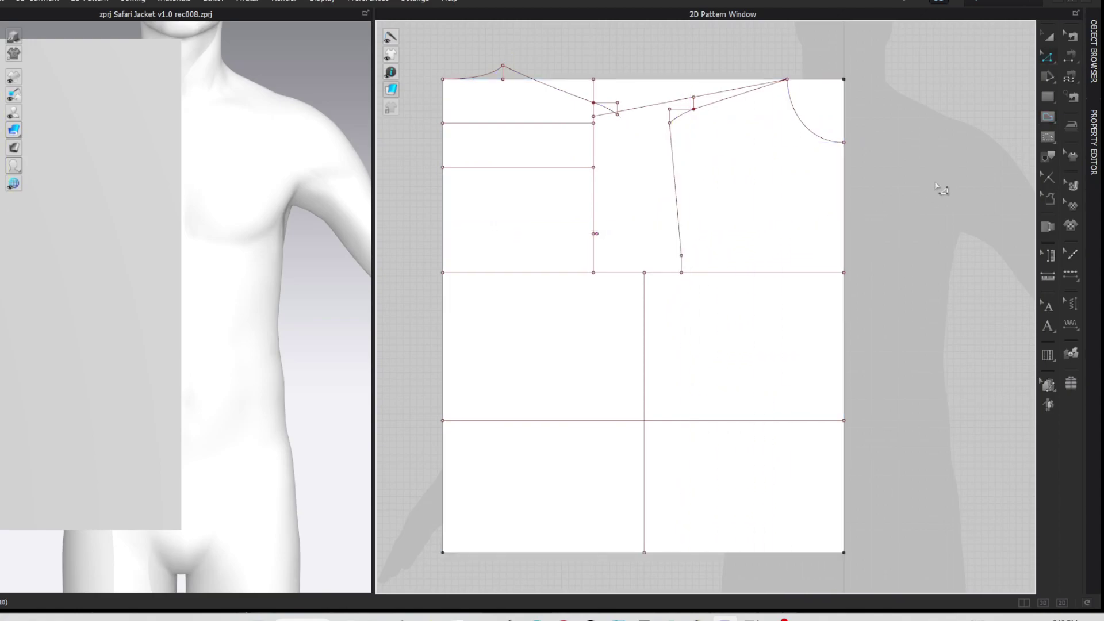
Step: Split the front armhole guide uniformly into 3 segments and delete the upper division point
right_click(672, 145)
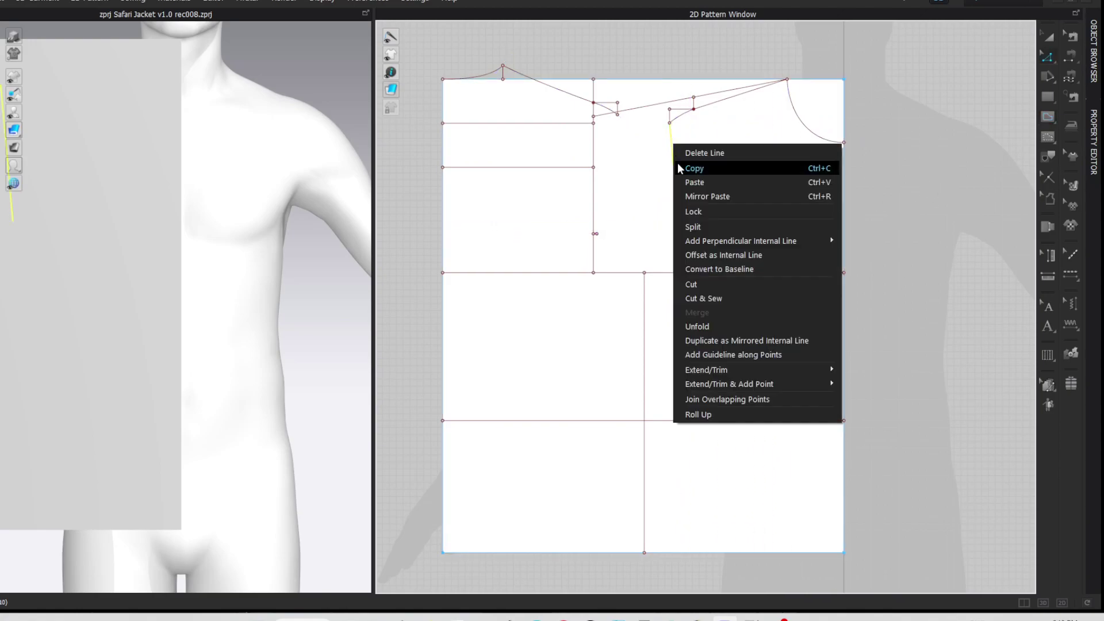
left_click(693, 227)
left_click(441, 317)
left_click(575, 337)
left_click(485, 394)
left_click_drag(737, 144, 632, 197)
key("Delete")
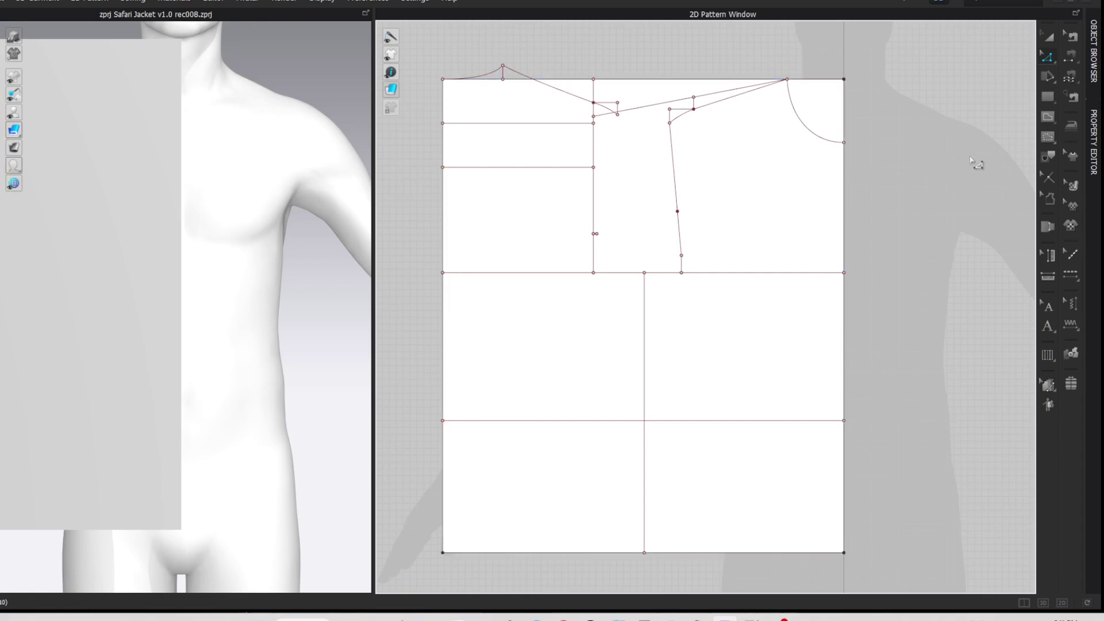
Step: Draw a 2 cm internal line from the guide's remaining division point toward the center front, roughly square to the guide
key("g")
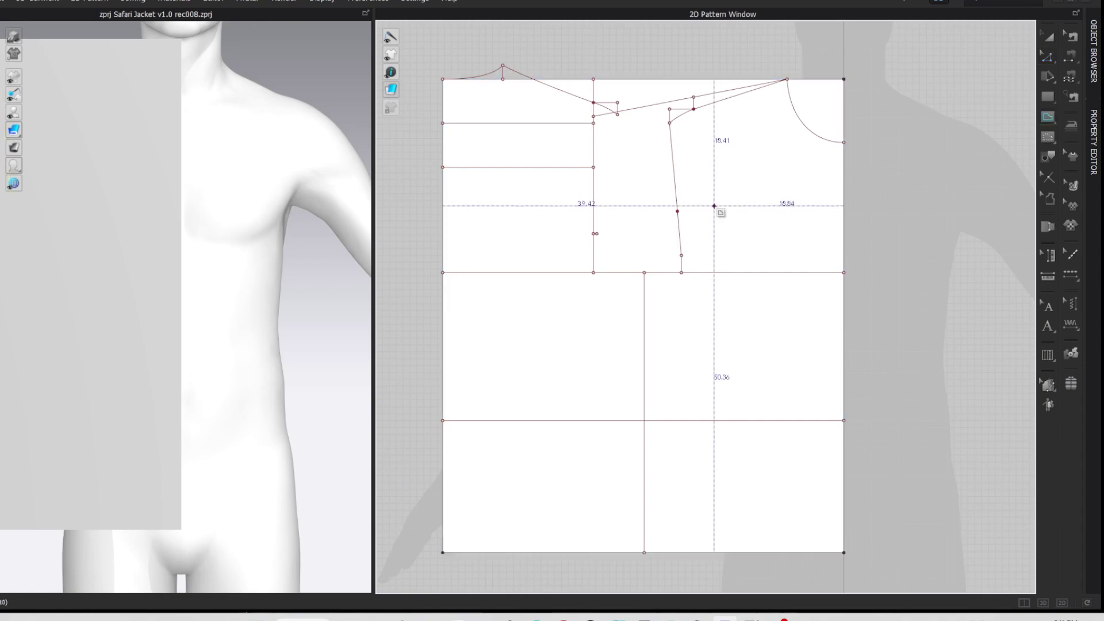
left_click(679, 211)
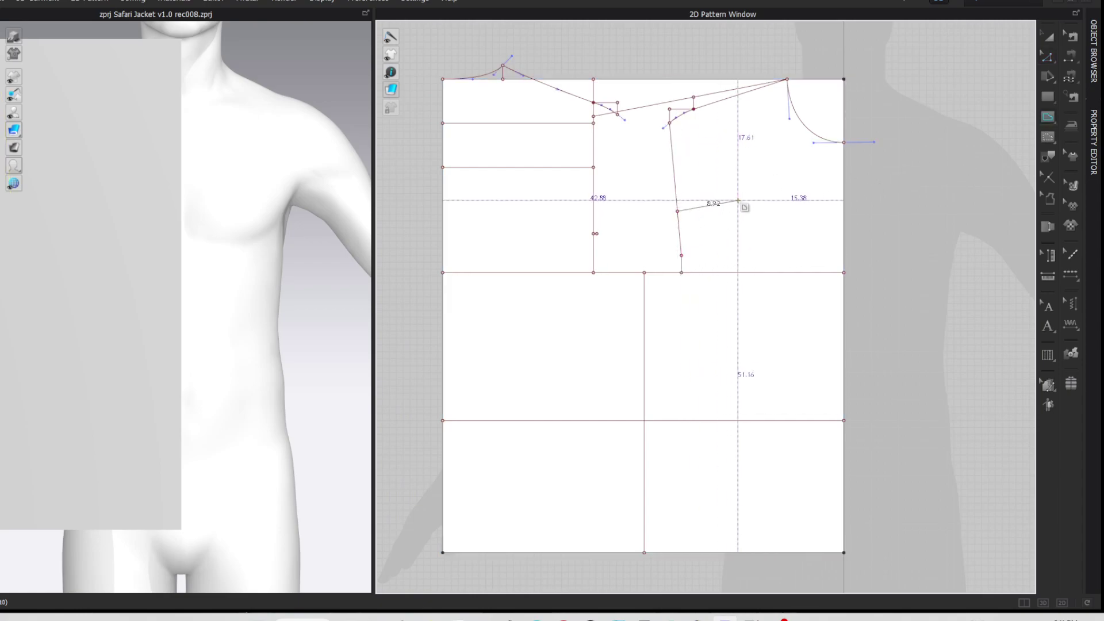
right_click(787, 208)
type("2")
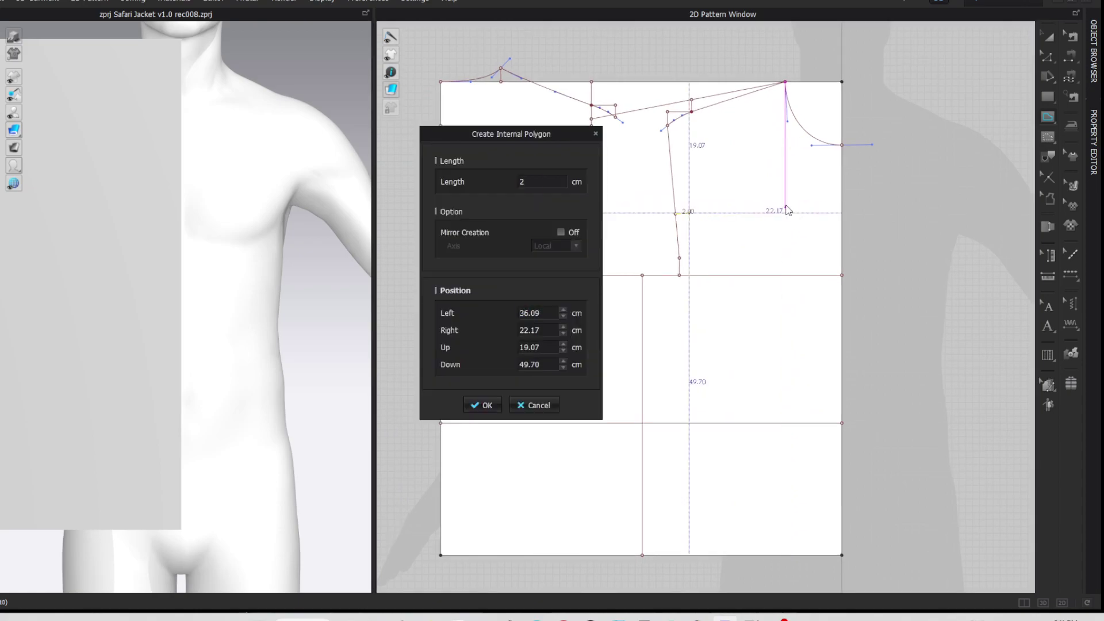
key("Return")
left_click(993, 187)
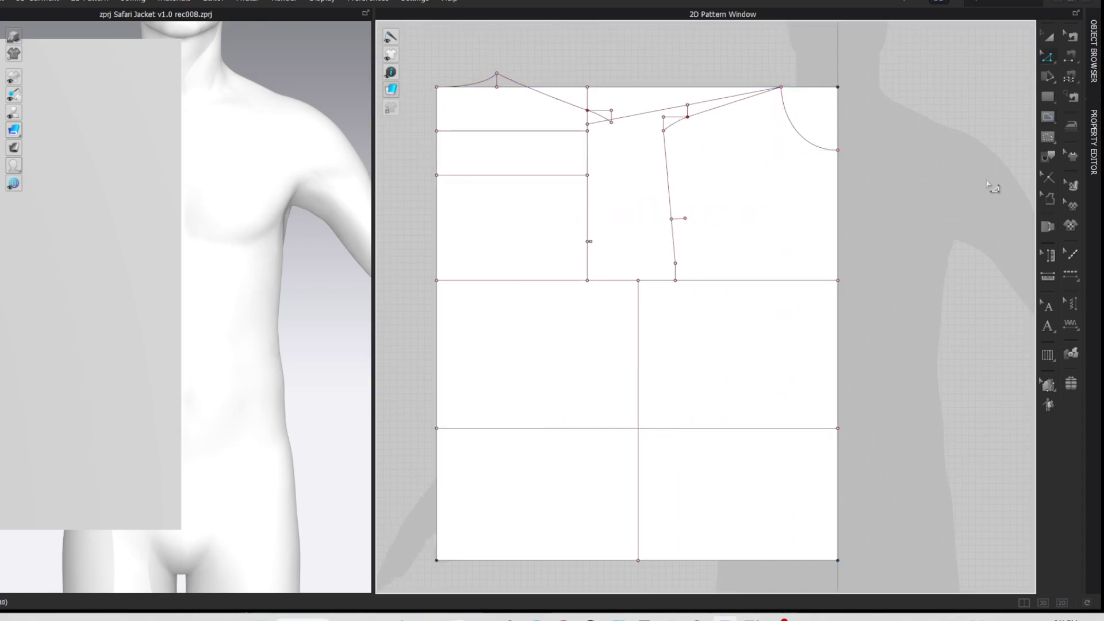
Step: Split the vertical back armhole line 3 cm below the lower back horizontal line
right_click(589, 198)
left_click(608, 279)
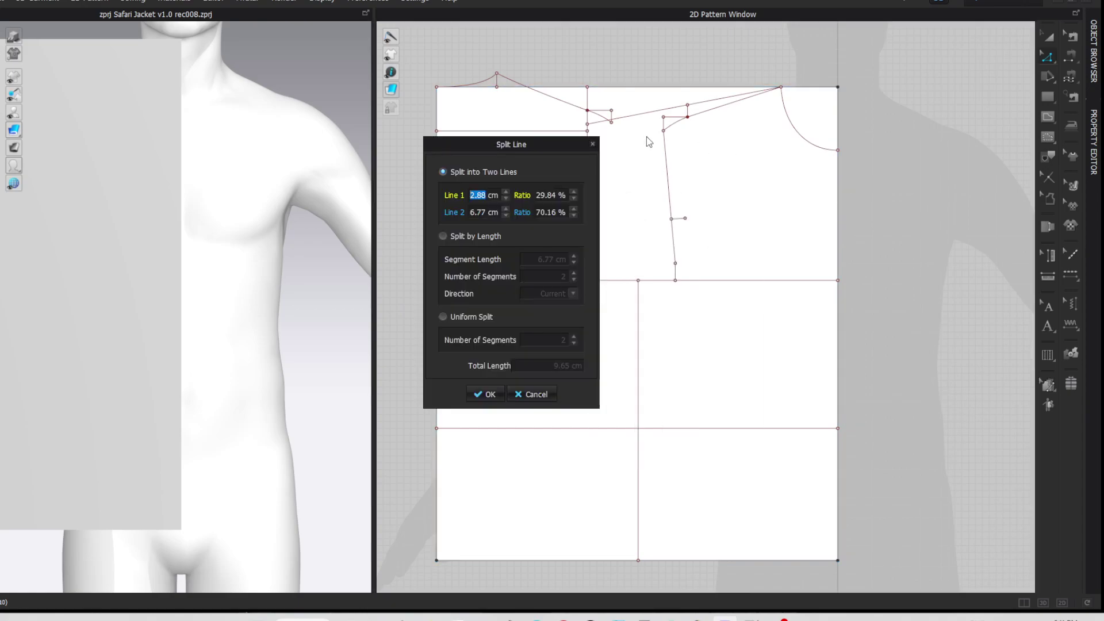
left_click_drag(547, 150, 450, 154)
type("3")
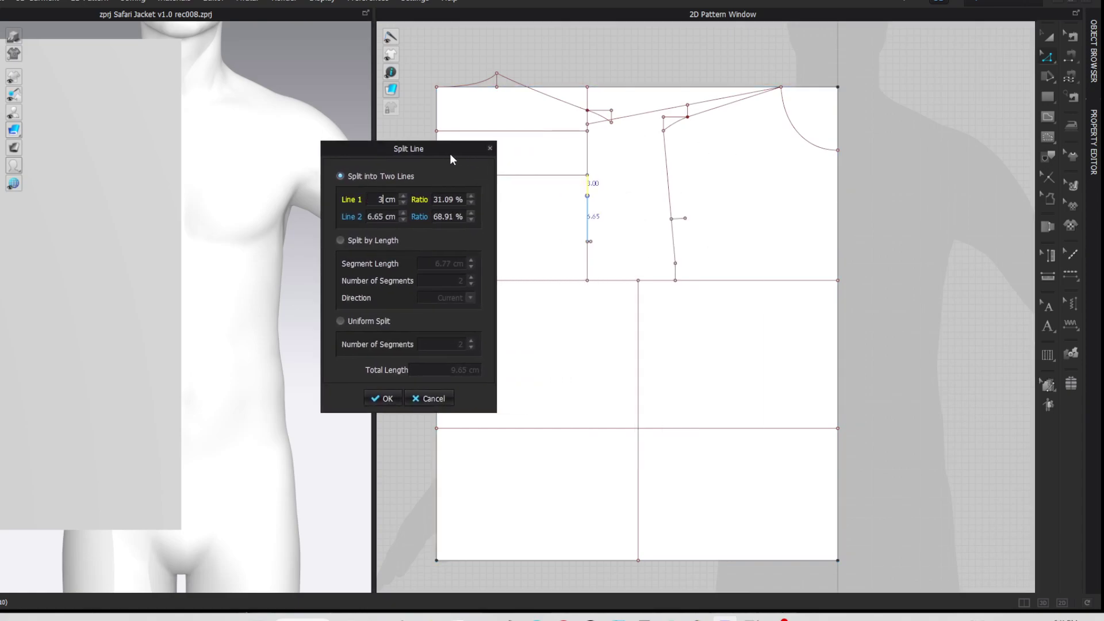
left_click(386, 399)
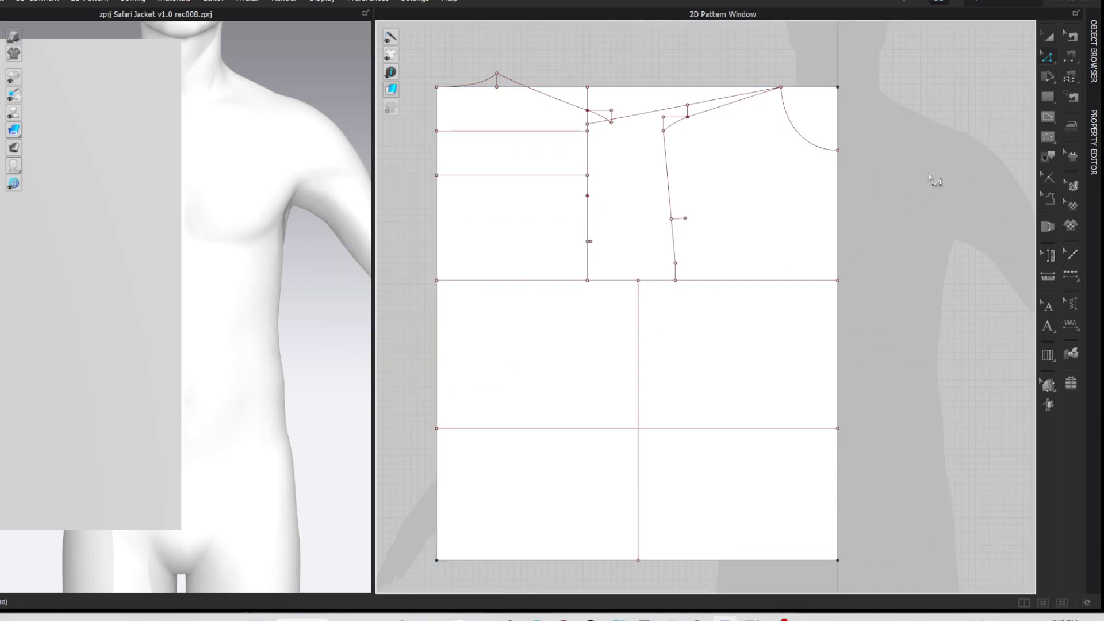
Step: Convert both segments of the slanted front armhole guide to a baseline
scroll(929, 178, "up", 3)
middle_click_drag(931, 180, 1103, 221)
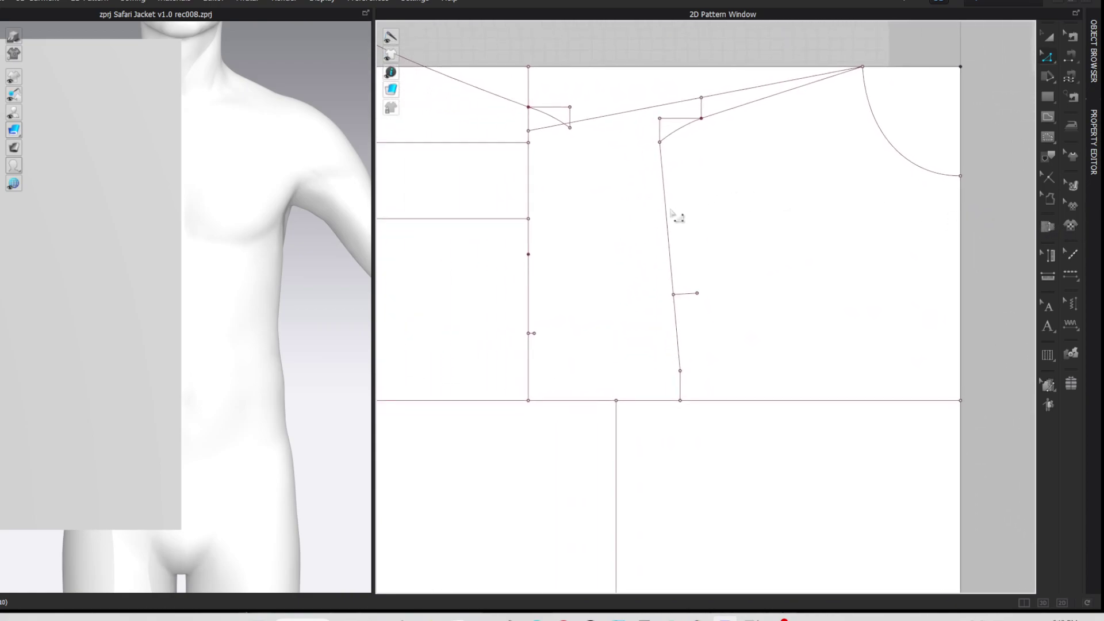
left_click(669, 214)
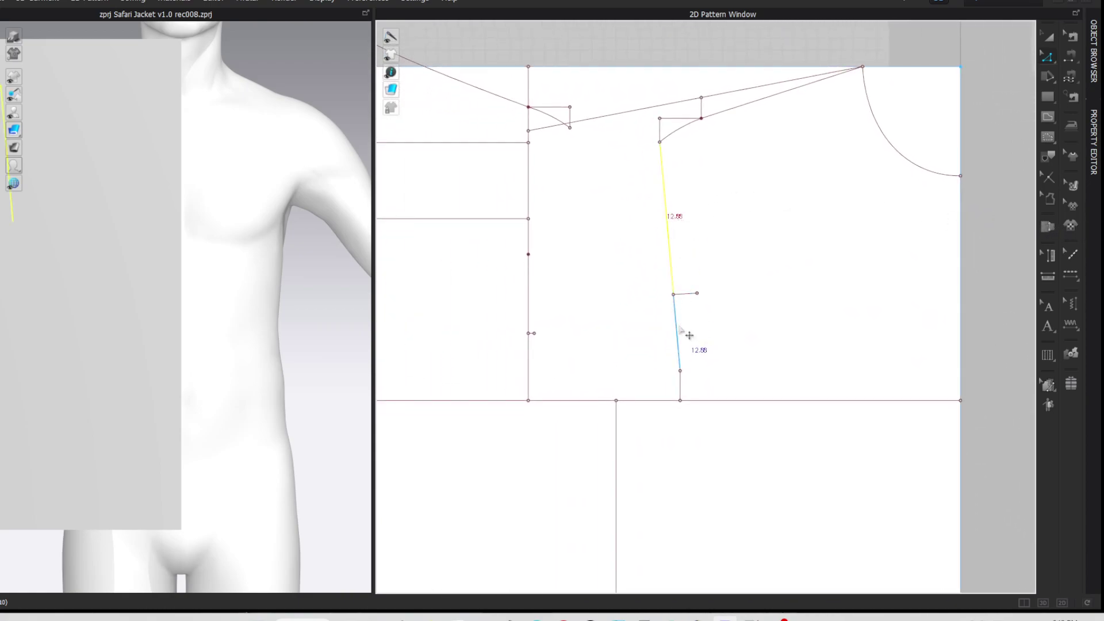
right_click(677, 326)
left_click(716, 424)
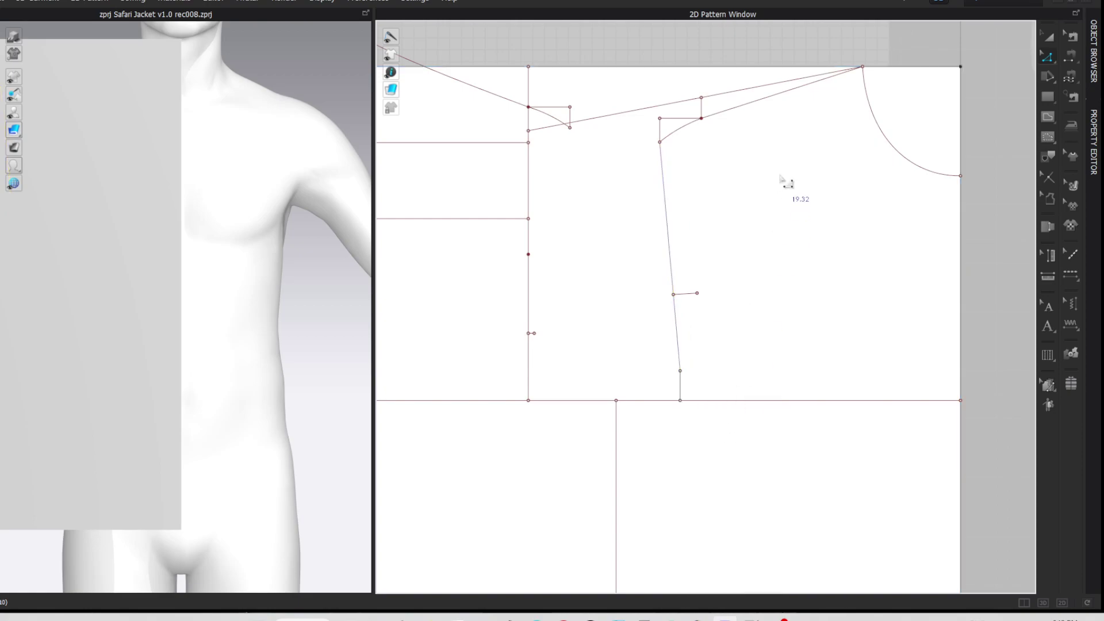
Step: Add a 5 cm internal line at 90° from the front shoulder tip, perpendicular to the shoulder curve
right_click(661, 143)
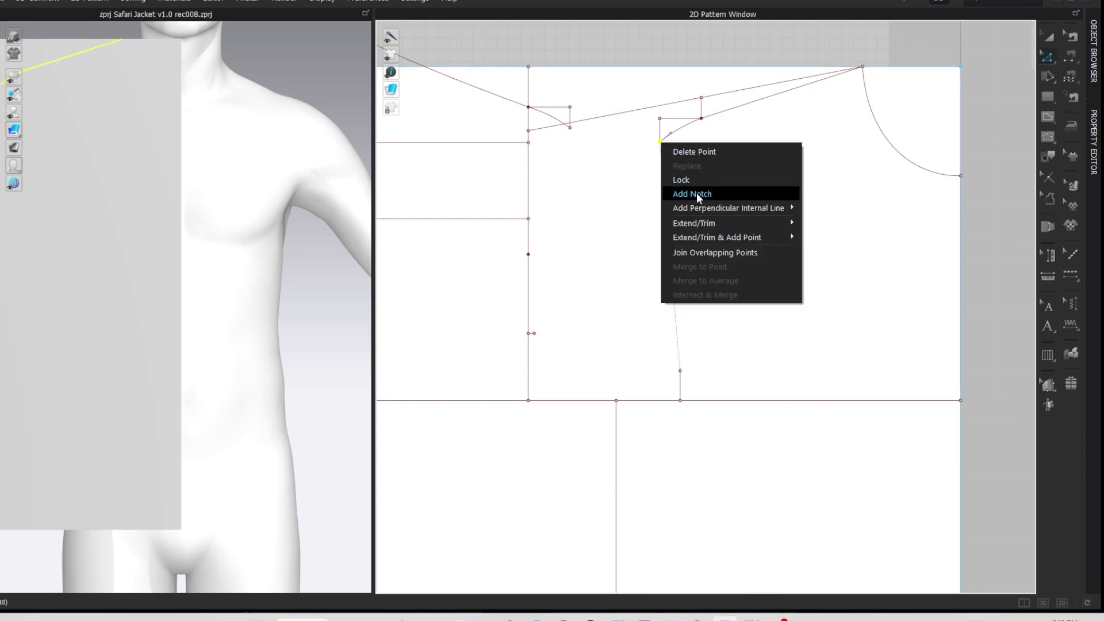
mouse_move(709, 210)
left_click(821, 236)
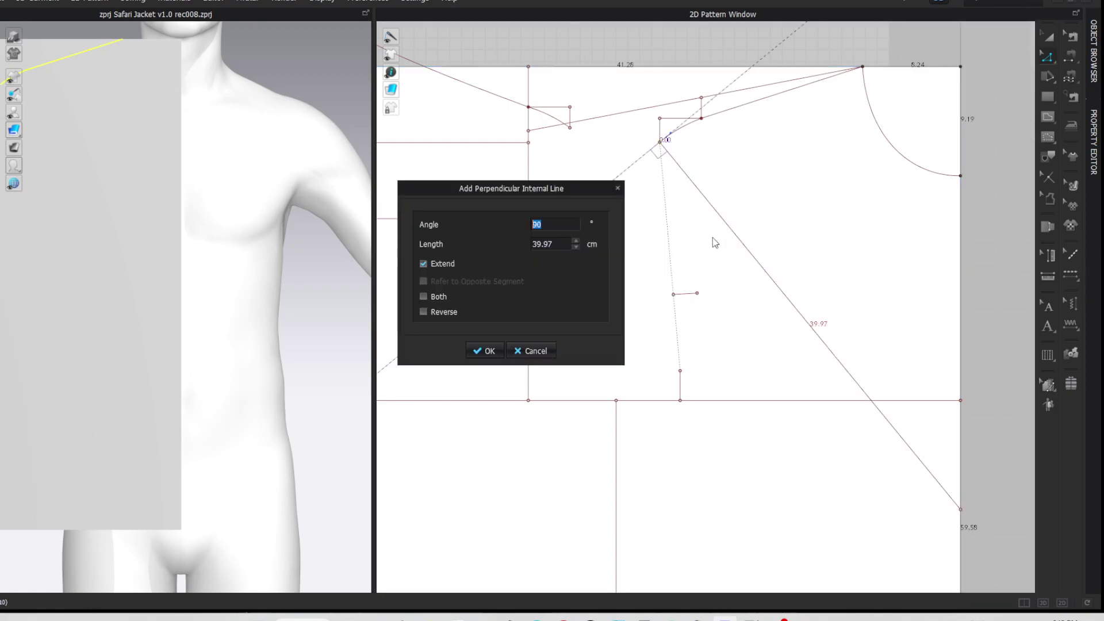
double_click(561, 241)
type("5")
key("Return")
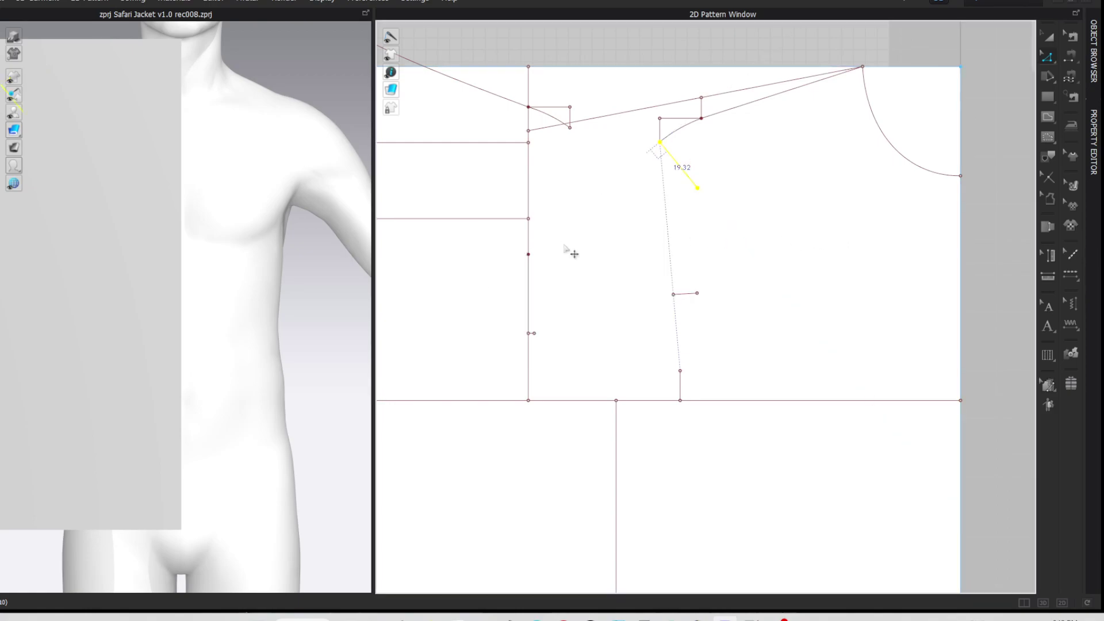
Step: Create a guideline along the front shoulder tip's perpendicular line and delete that internal line
right_click(687, 180)
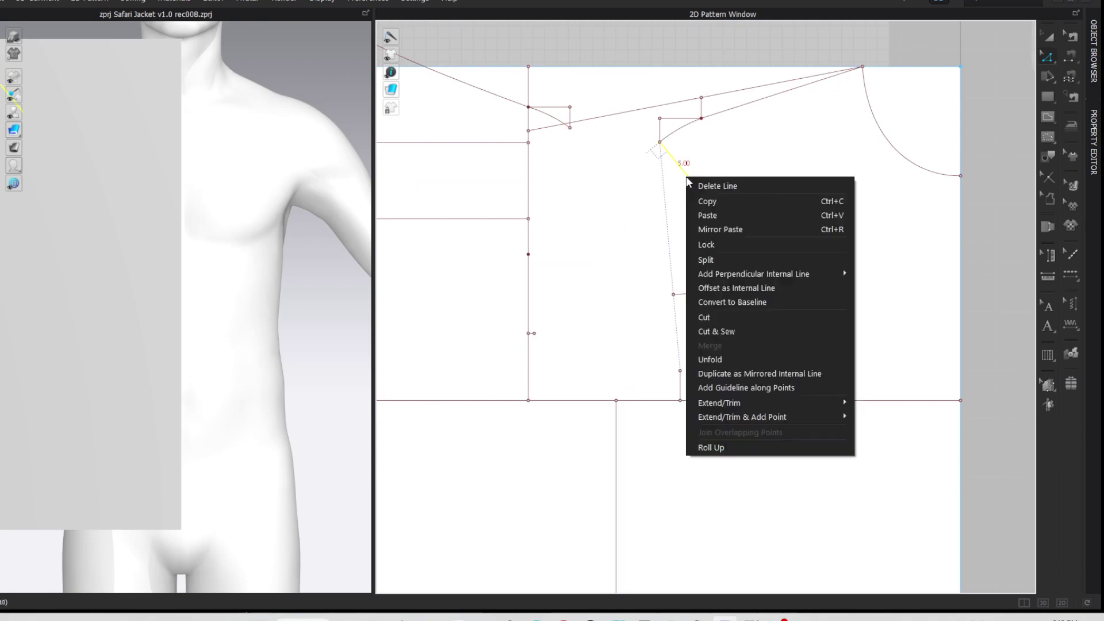
left_click(723, 390)
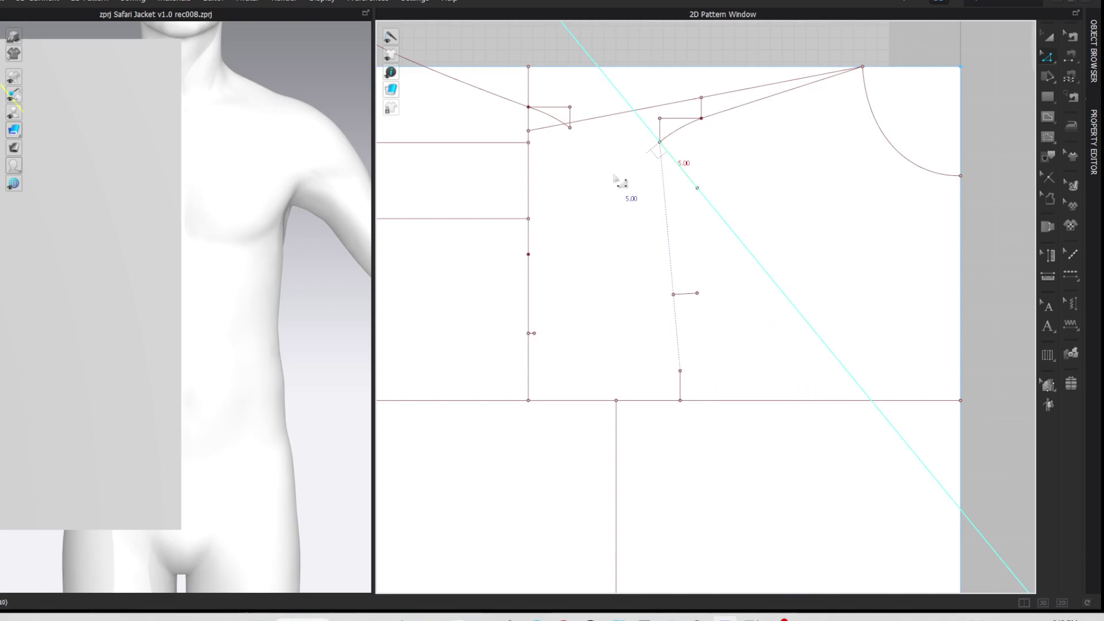
left_click_drag(607, 186, 677, 153)
left_click_drag(681, 148, 681, 147)
key("Delete")
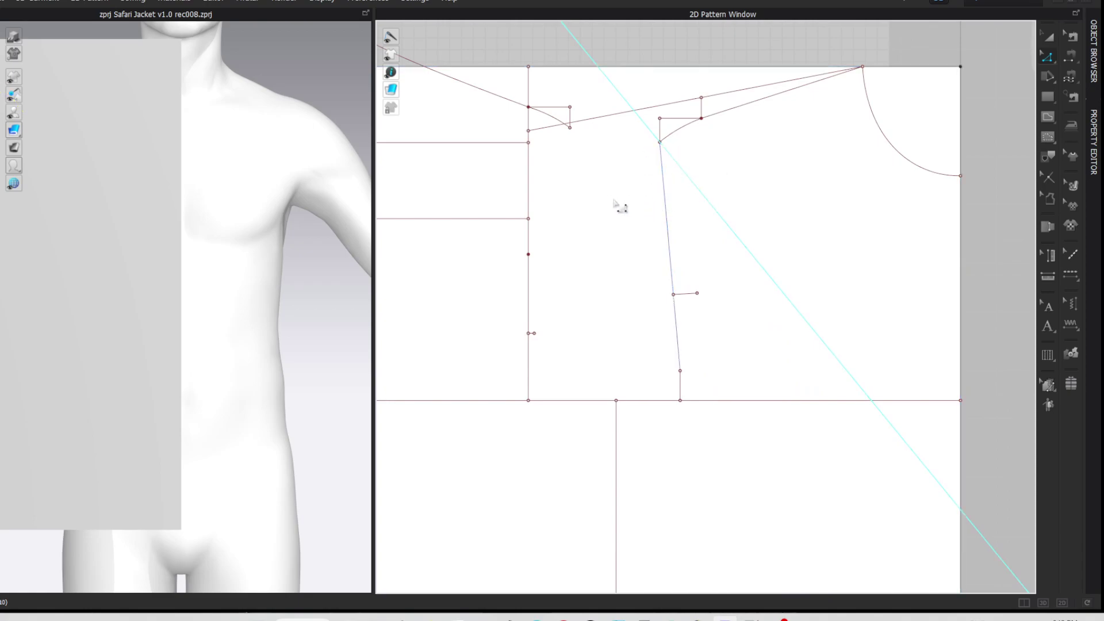
Step: Add a 5 cm reversed internal line at 90° from the back shoulder tip, with extension off
right_click(570, 128)
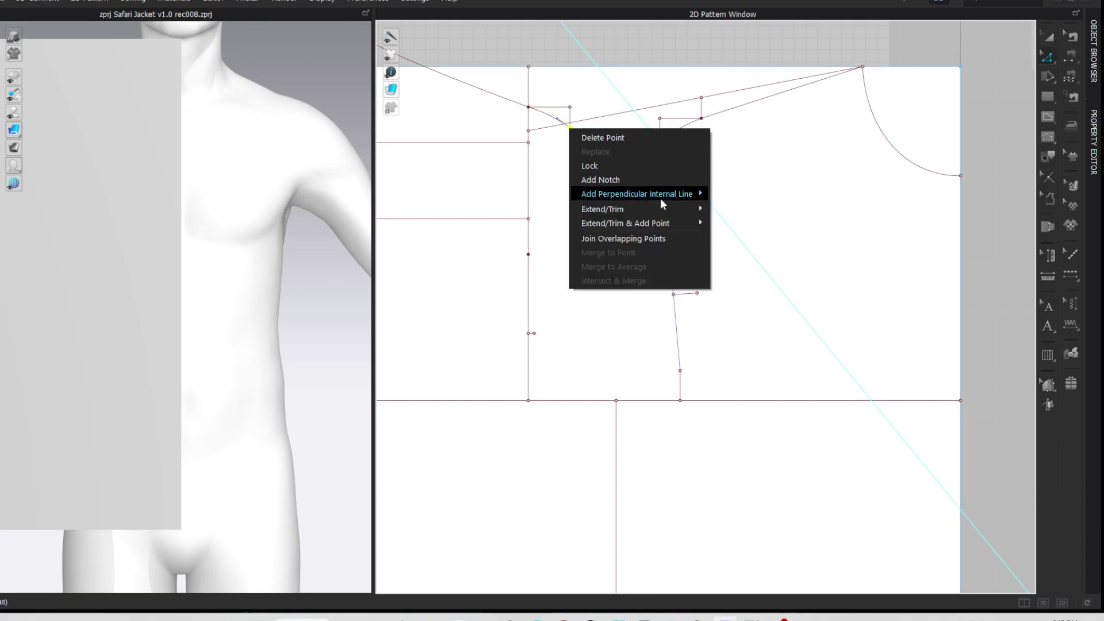
mouse_move(691, 196)
left_click(726, 222)
left_click_drag(571, 186, 728, 271)
double_click(714, 328)
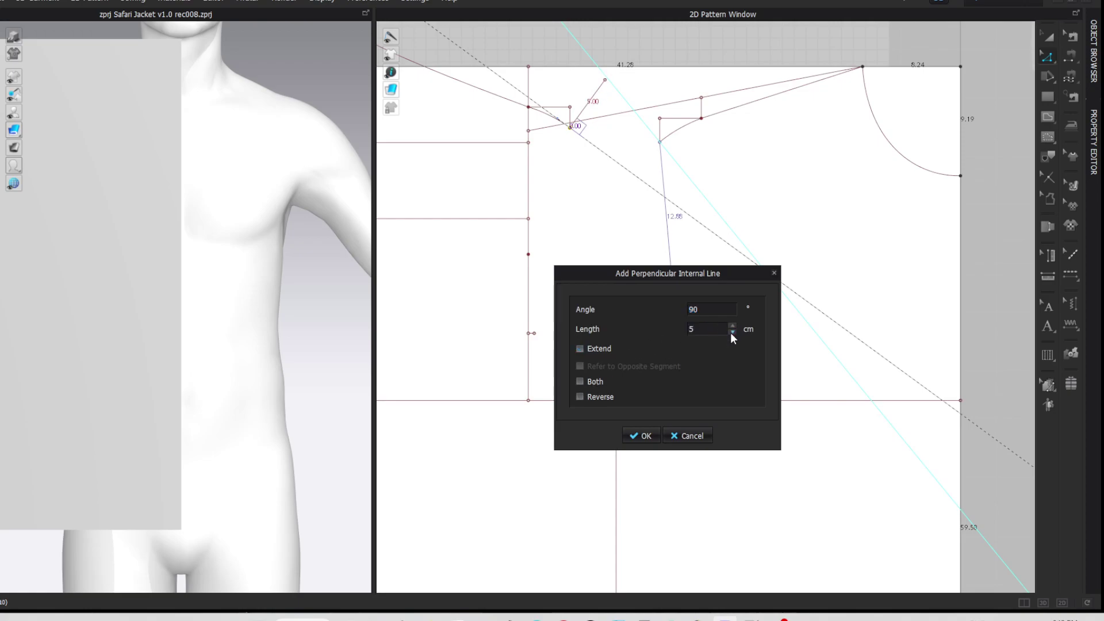
left_click(580, 396)
left_click(649, 436)
Step: Create a guideline along the back shoulder tip's perpendicular line and delete that internal line
right_click(551, 165)
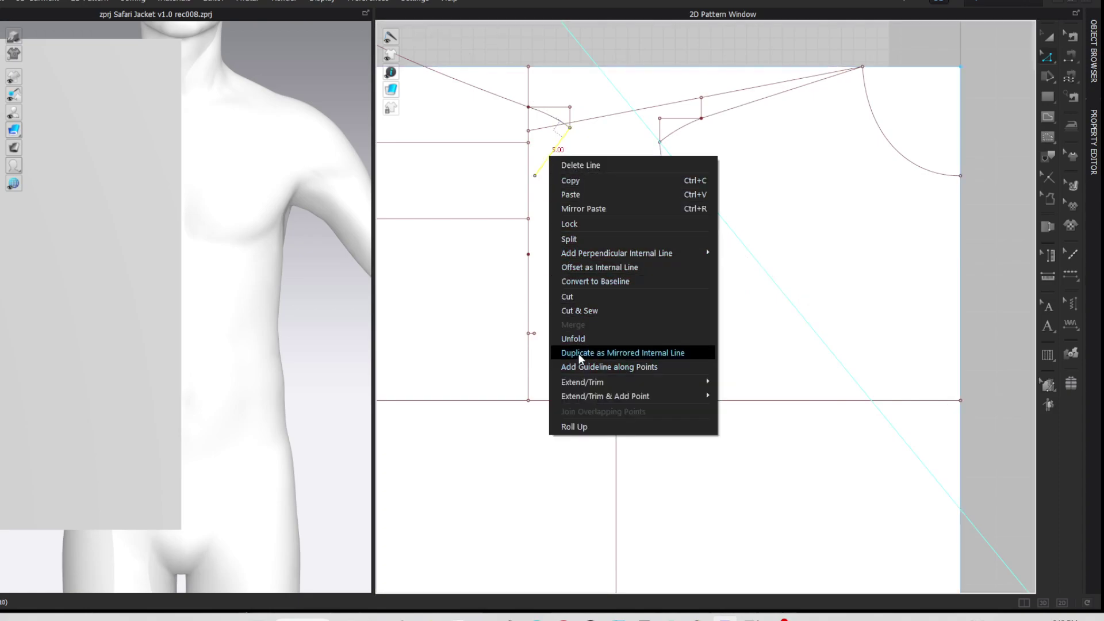
left_click(578, 368)
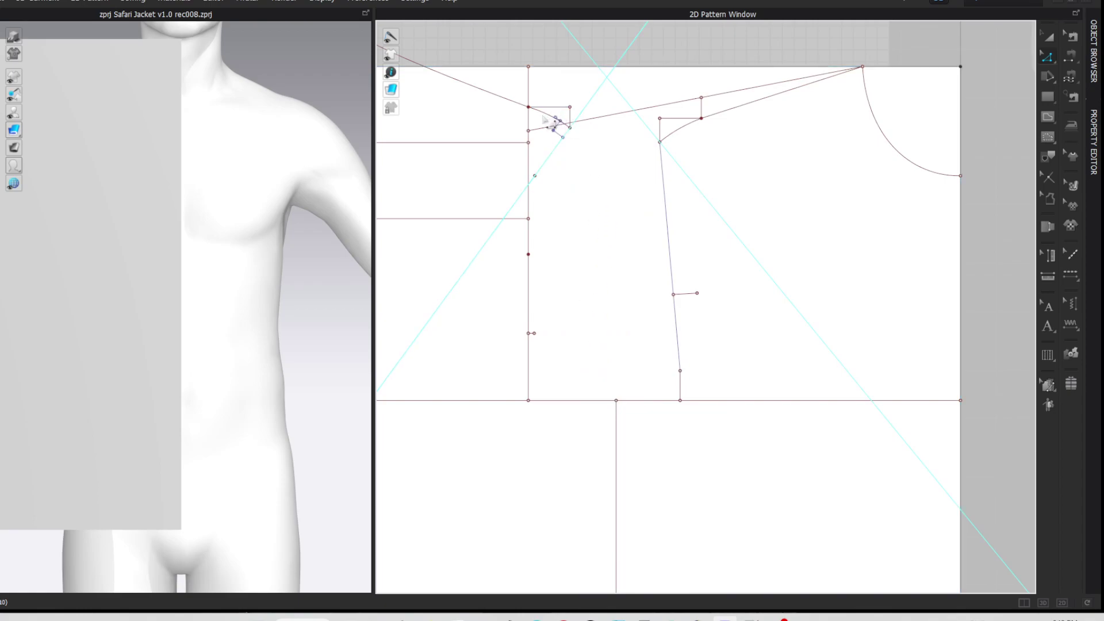
left_click_drag(544, 85, 512, 187)
key("Delete")
key("Delete")
Step: Draw the armhole as straight internal segments from back to front shoulder tip through the back marks, underarm point and front marks
left_click_drag(570, 127, 532, 254)
left_click(532, 254)
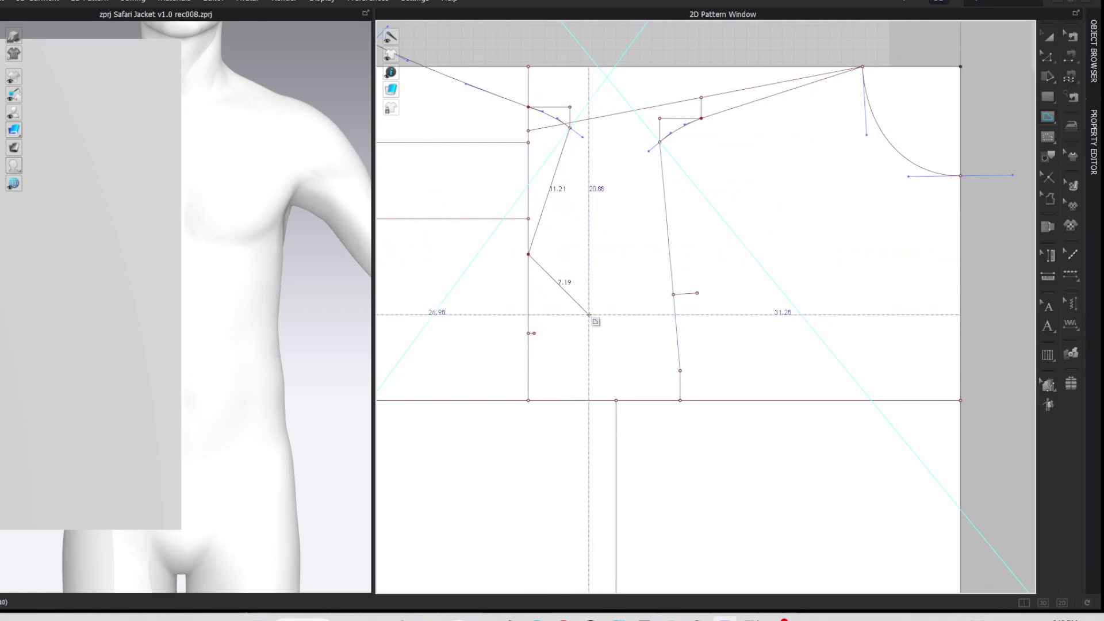
left_click(535, 333)
left_click(616, 400)
left_click(680, 371)
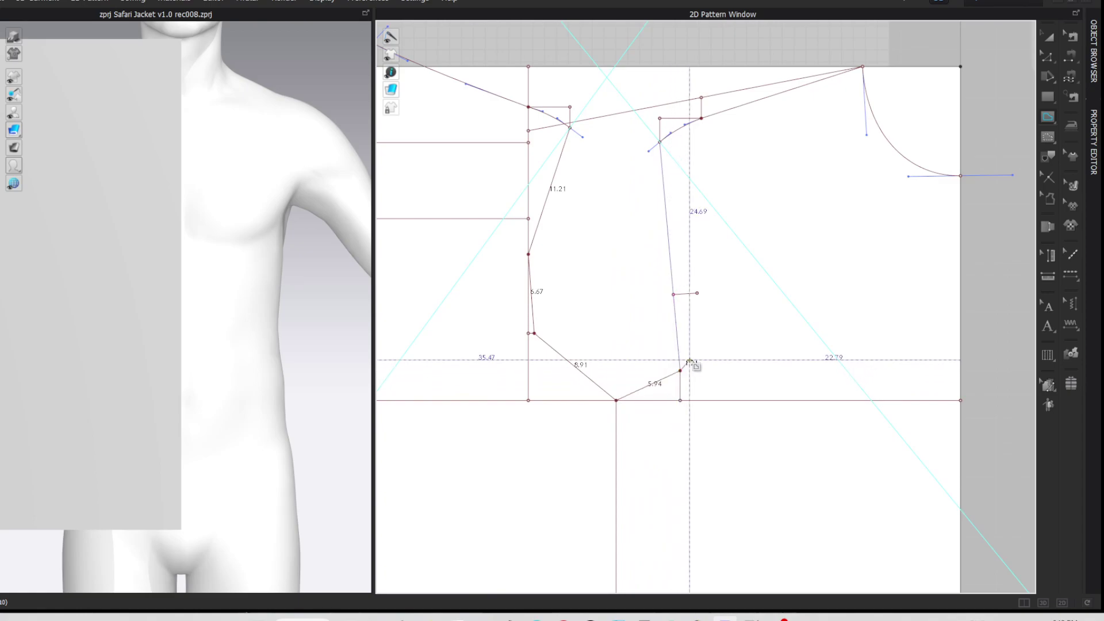
left_click(698, 293)
double_click(660, 142)
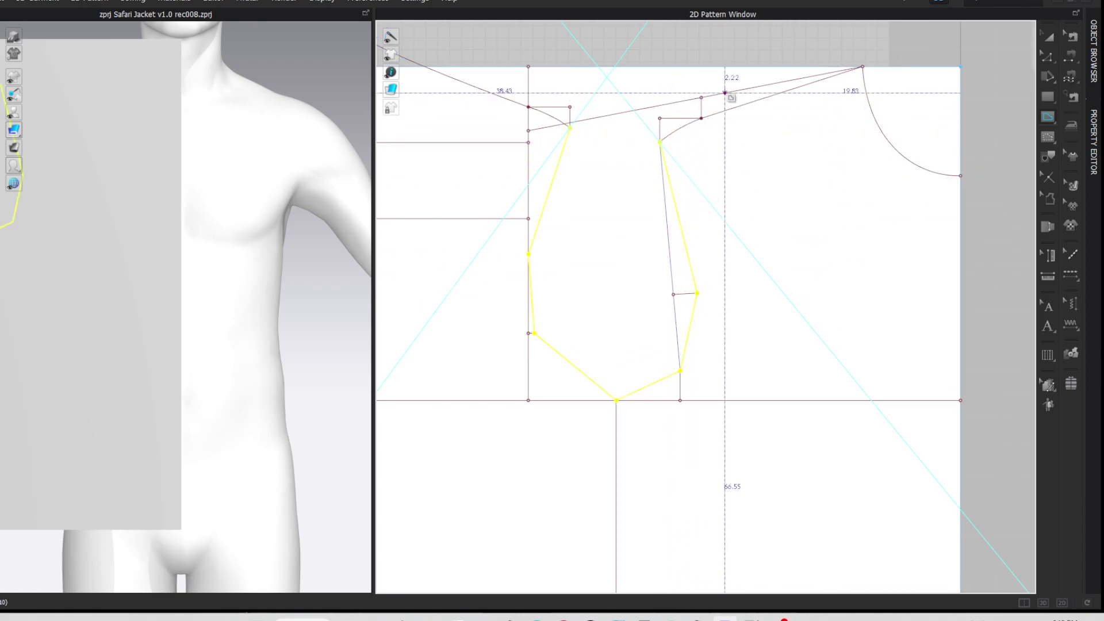
Step: Bend the back armhole segments into outward curves, making the upper one follow the guideline at the shoulder tip
key("c")
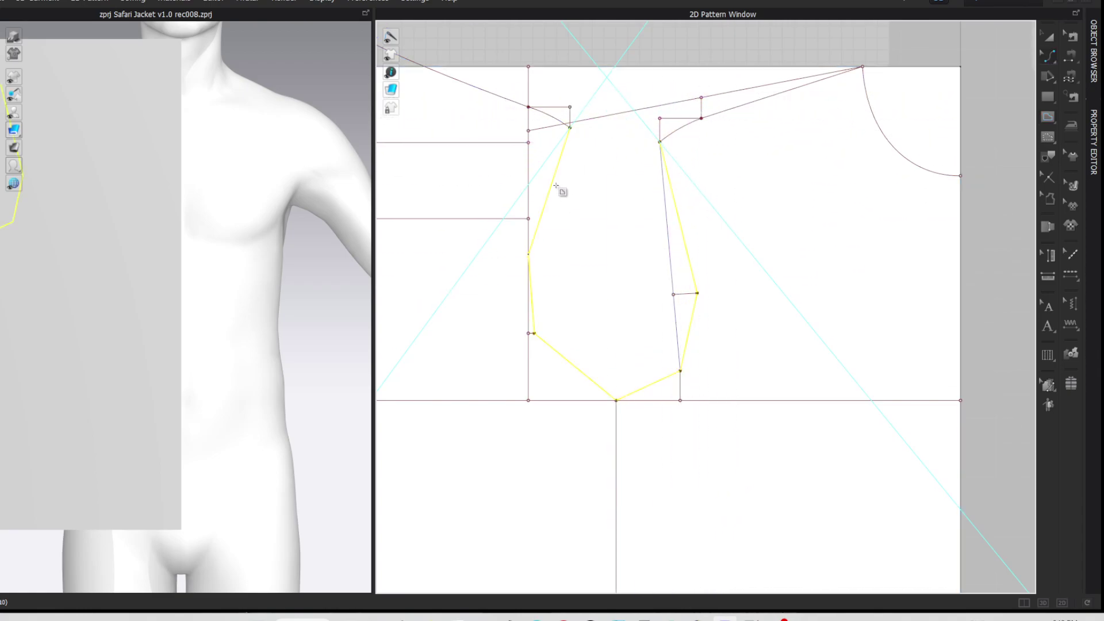
mouse_move(553, 183)
left_mouse_down()
mouse_move(545, 179)
mouse_move(556, 168)
mouse_move(550, 176)
left_mouse_up()
key("z")
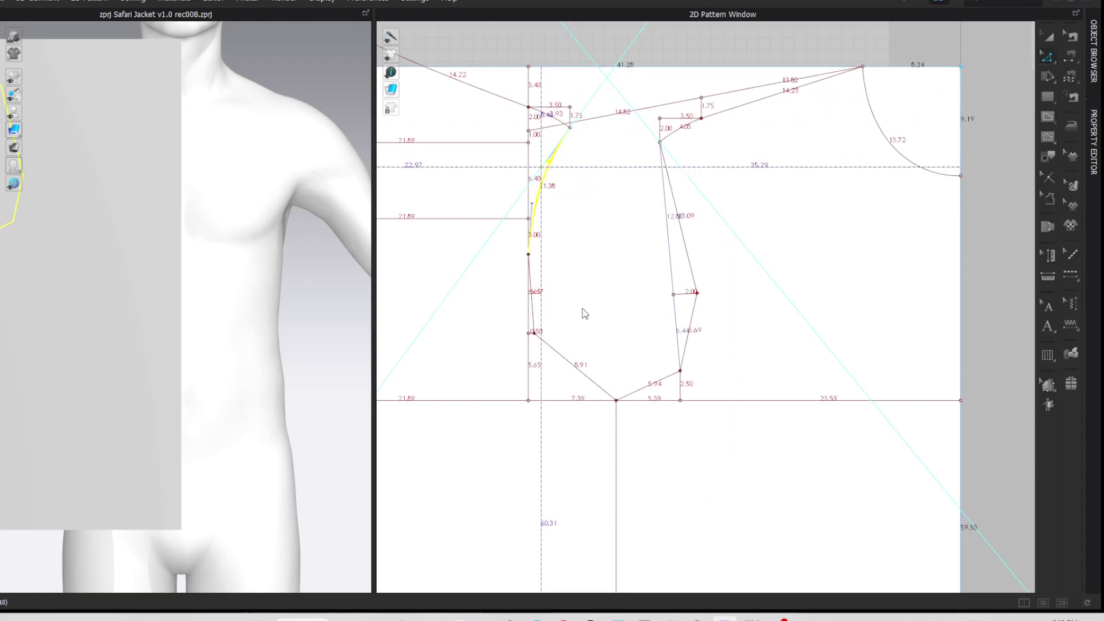
left_click(536, 314)
left_click_drag(574, 368, 568, 382)
Step: Bend the front armhole segments into outward curves, making the upper one follow the guideline at the shoulder tip
left_click_drag(644, 389, 657, 394)
left_click_drag(690, 342, 695, 334)
left_click_drag(685, 230, 699, 178)
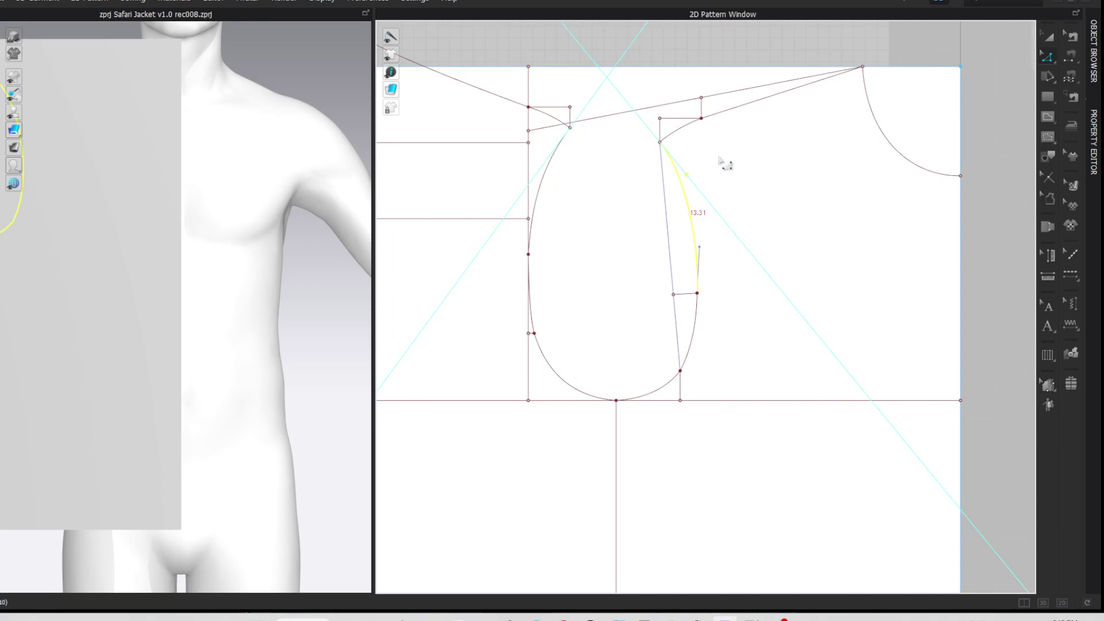
left_click_drag(686, 174, 683, 171)
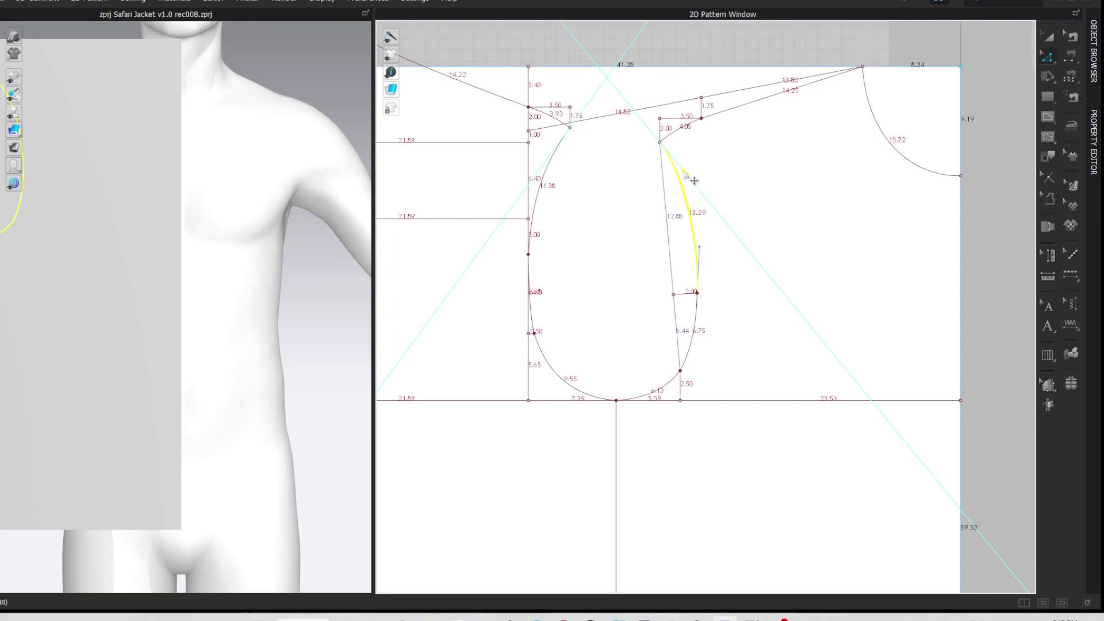
Step: Refine the curve handles of the front armhole and the lower armhole so the segments flow smoothly through the underarm point
left_click(723, 175)
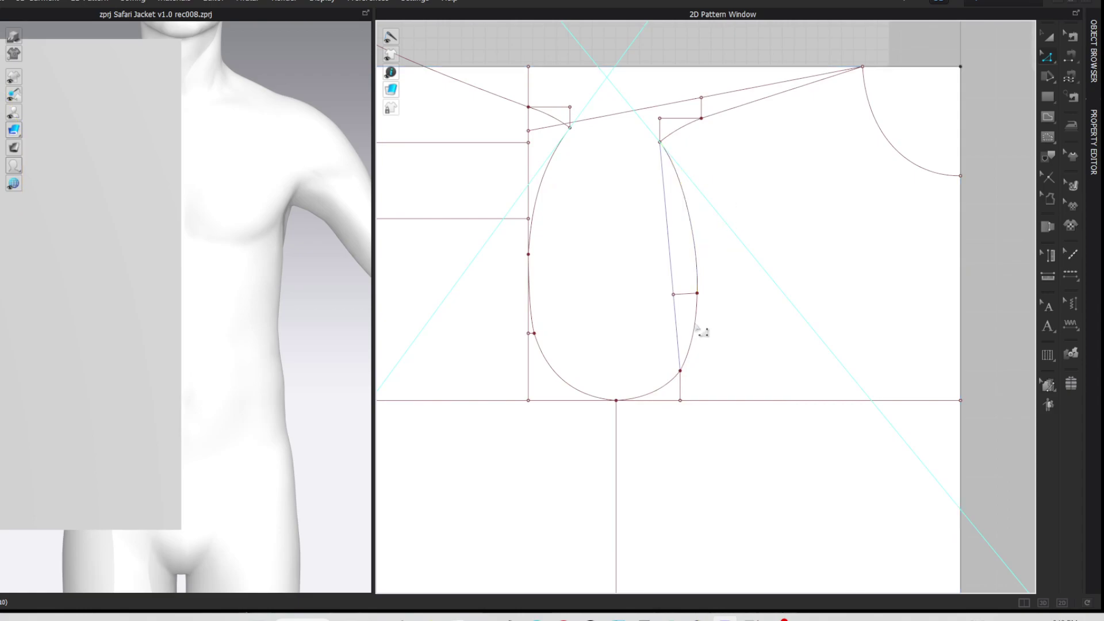
left_click(697, 281)
left_click_drag(699, 251, 705, 258)
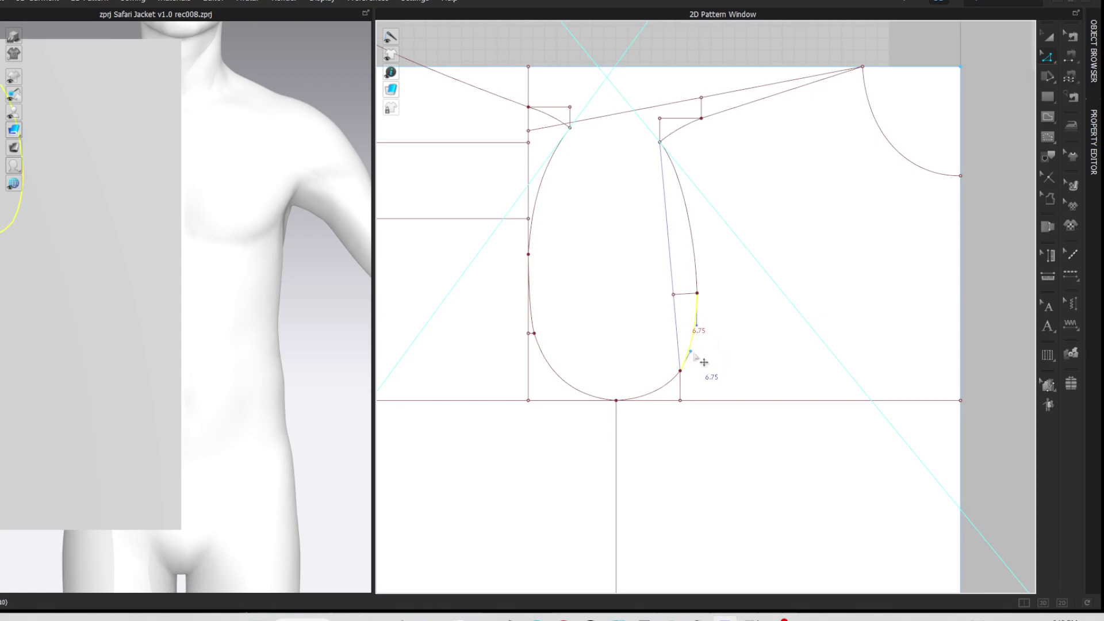
left_click_drag(672, 396, 662, 412)
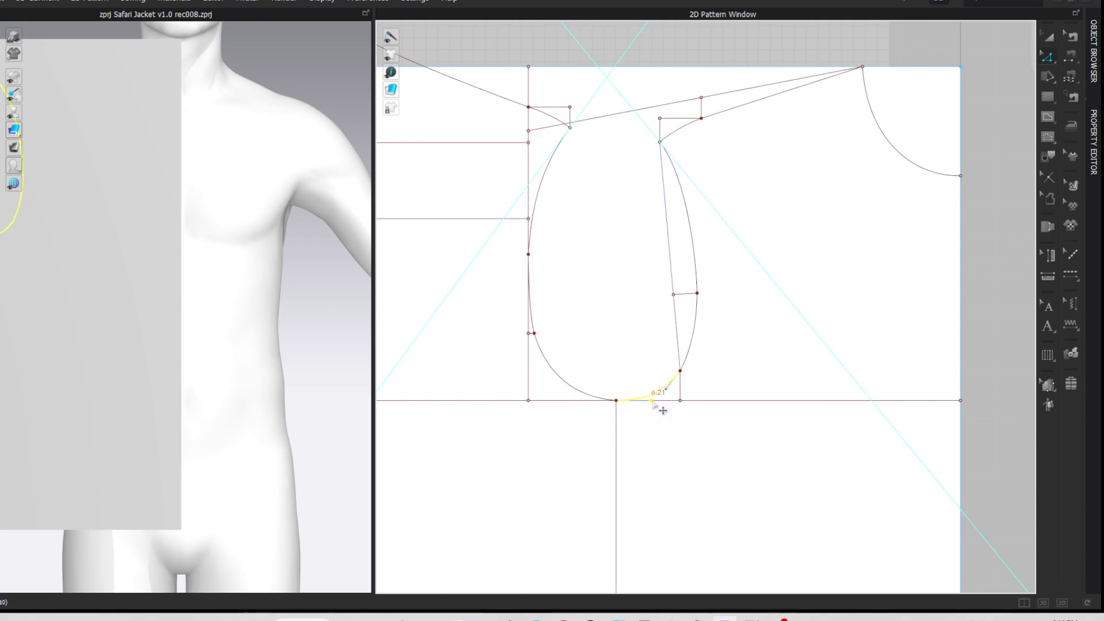
left_click(571, 386)
left_click_drag(572, 398, 574, 400)
left_click(558, 304)
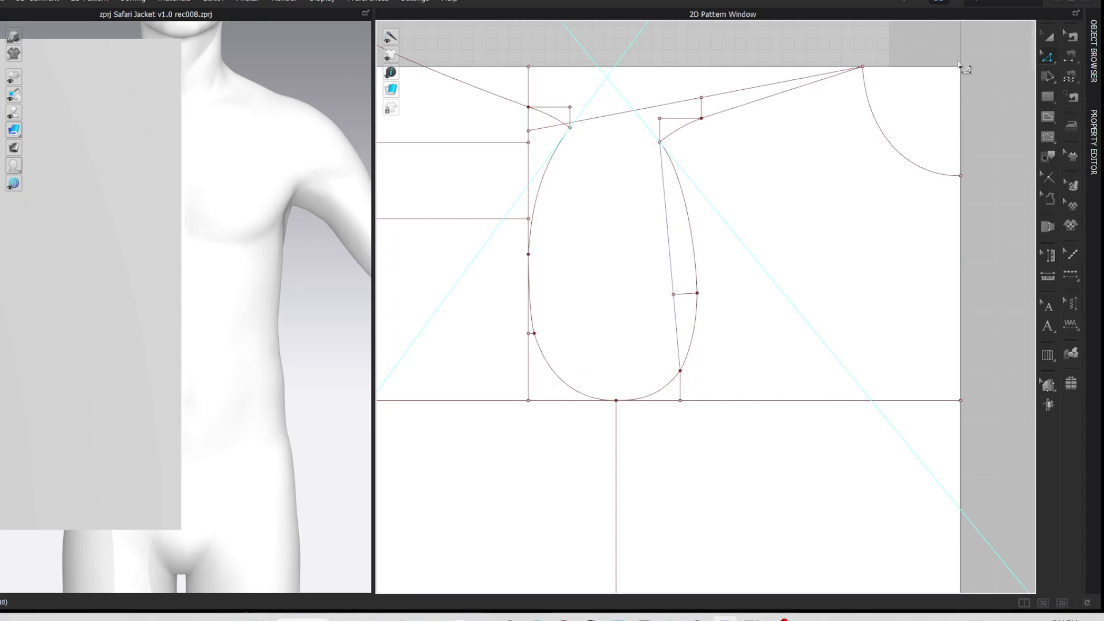
Step: Delete both slanted guidelines at the shoulder tips
right_click(625, 50)
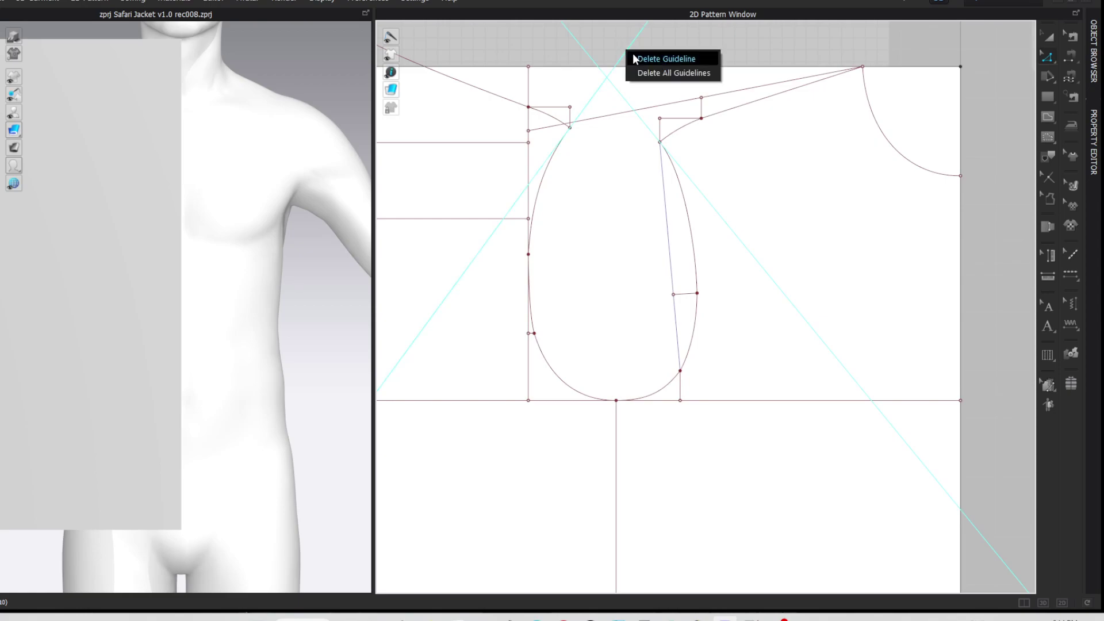
left_click(635, 54)
right_click(586, 51)
left_click(638, 61)
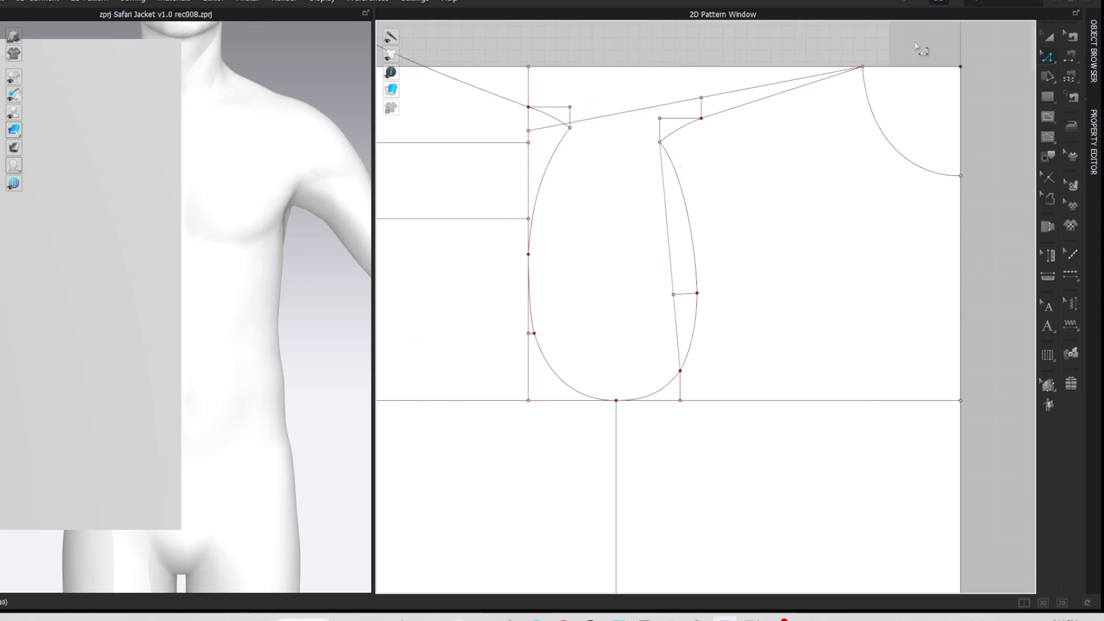
Step: Offset the front neckline curve 1 cm into the body as an internal line, without extending it
scroll(995, 51, "down", 5)
right_click_drag(1001, 67, 920, 87)
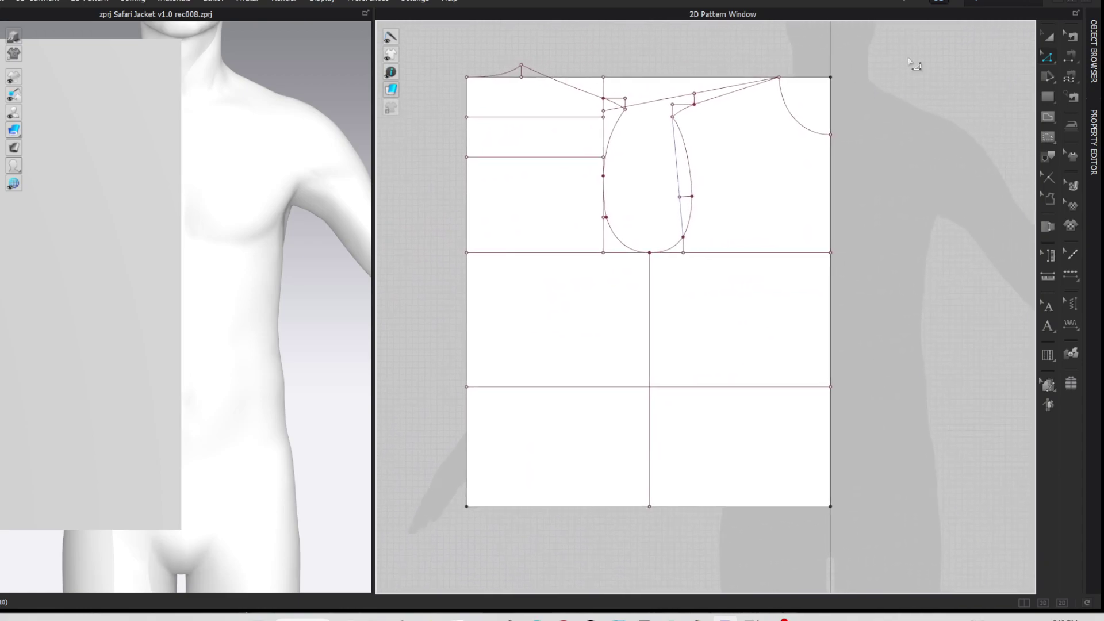
right_click(822, 136)
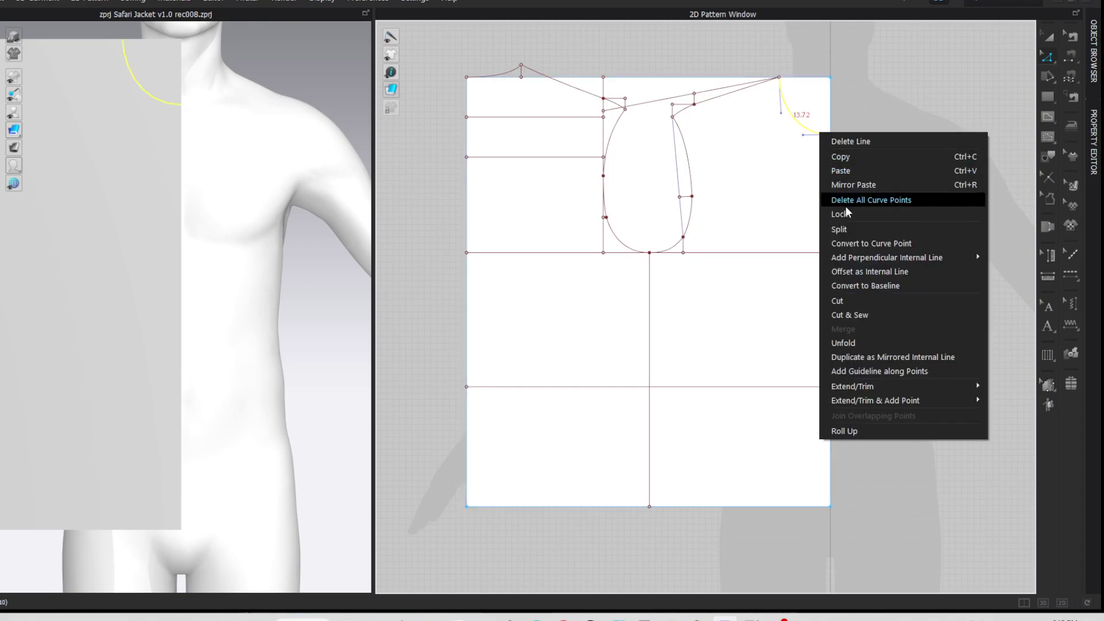
left_click(856, 270)
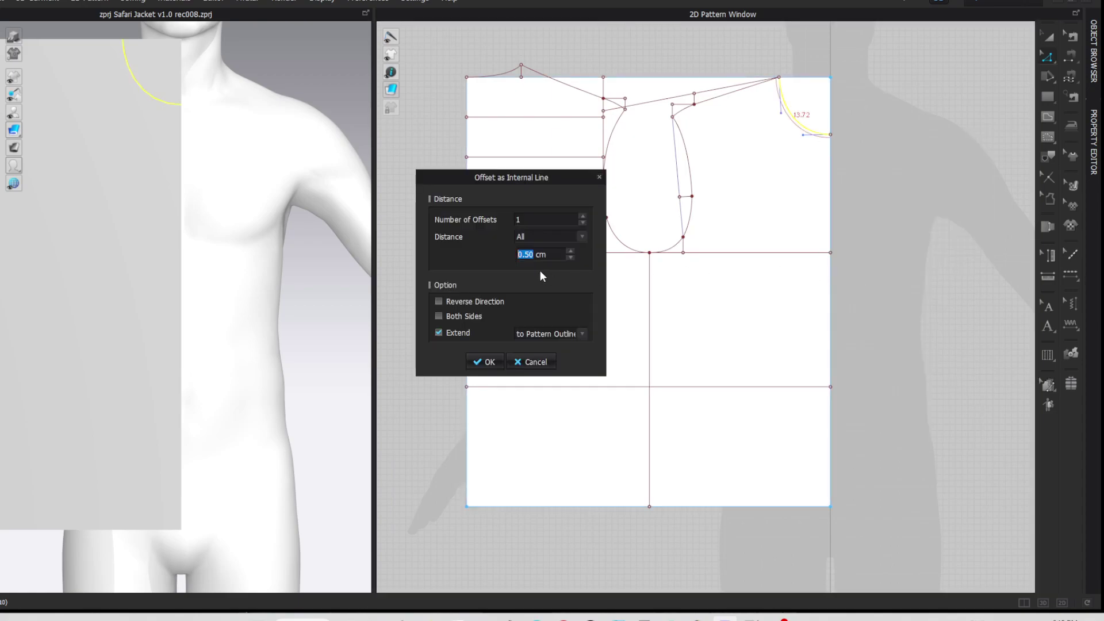
type("1")
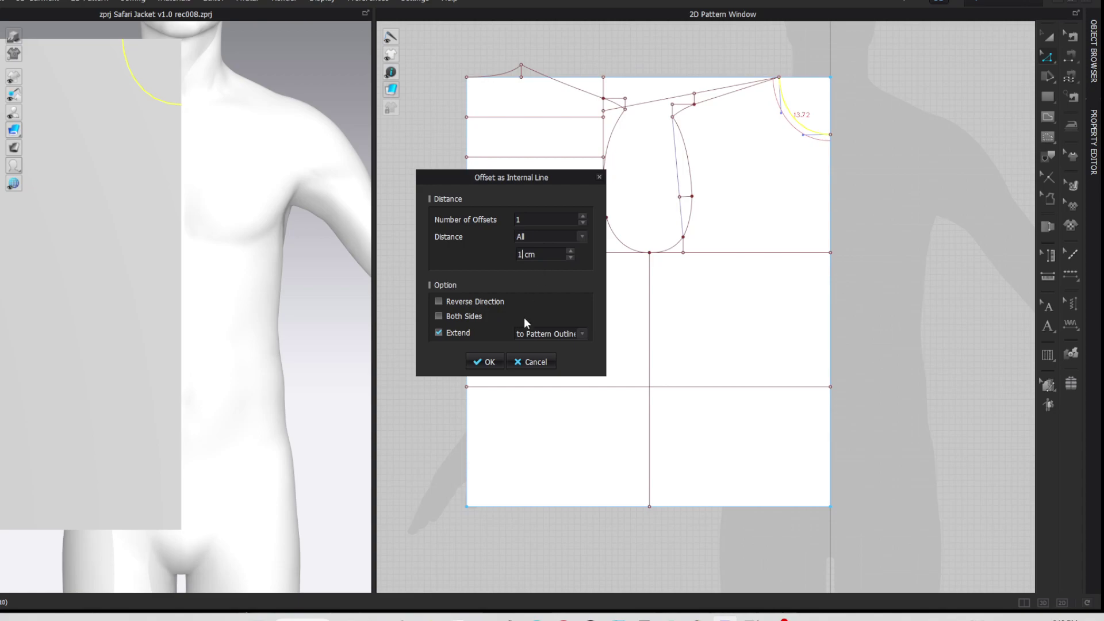
left_click(439, 332)
left_click(475, 361)
Step: Offset the front shoulder line and its curved end 1 cm as an internal line in the reverse direction
left_click(899, 103)
left_click(712, 101)
right_click(698, 121)
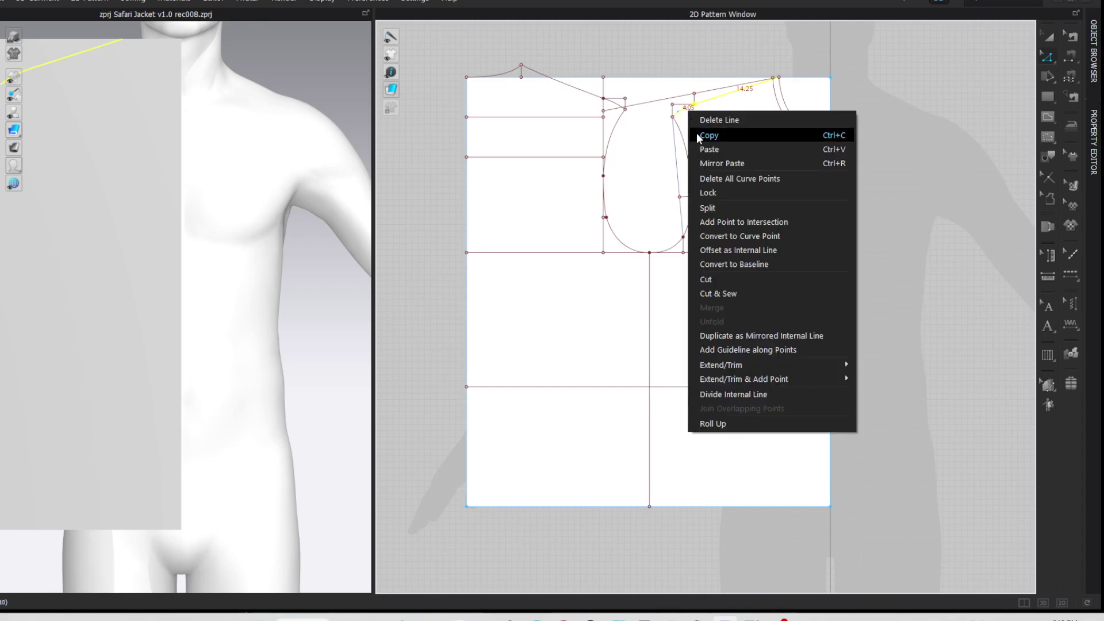
left_click(704, 249)
left_click(438, 301)
left_click(486, 361)
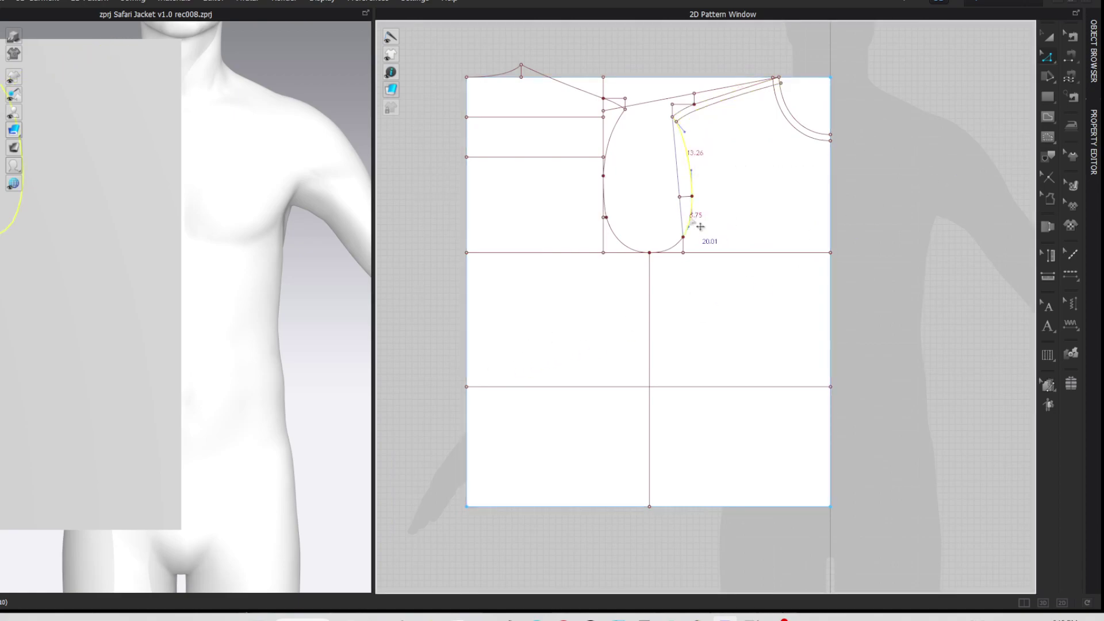
Step: Offset the complete front armhole curve 1 cm into the front body as an internal line
right_click(687, 252)
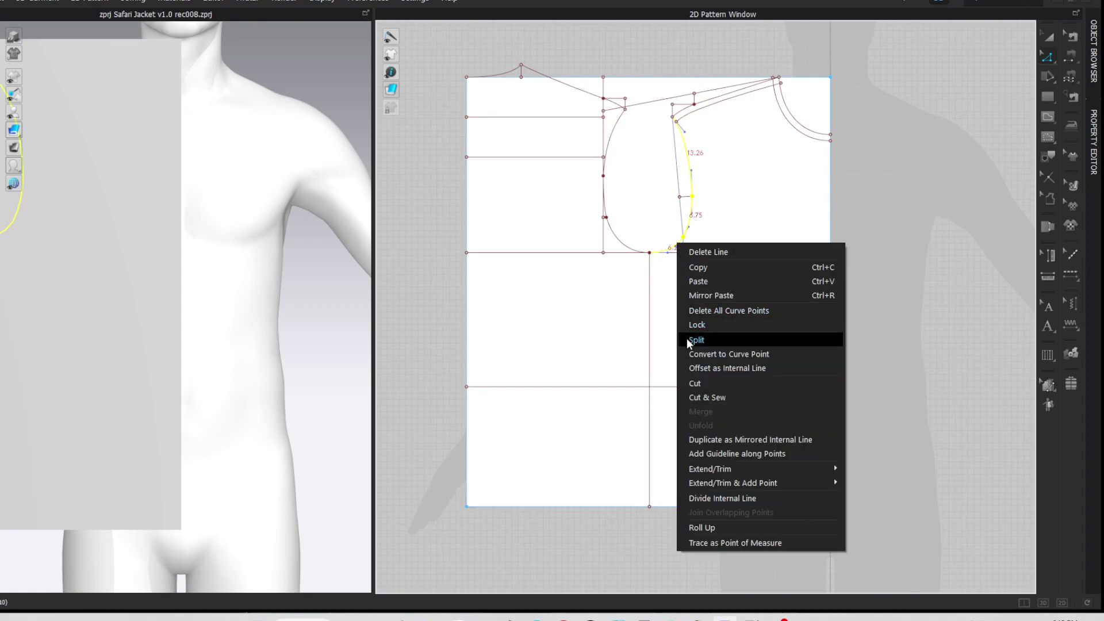
left_click(693, 368)
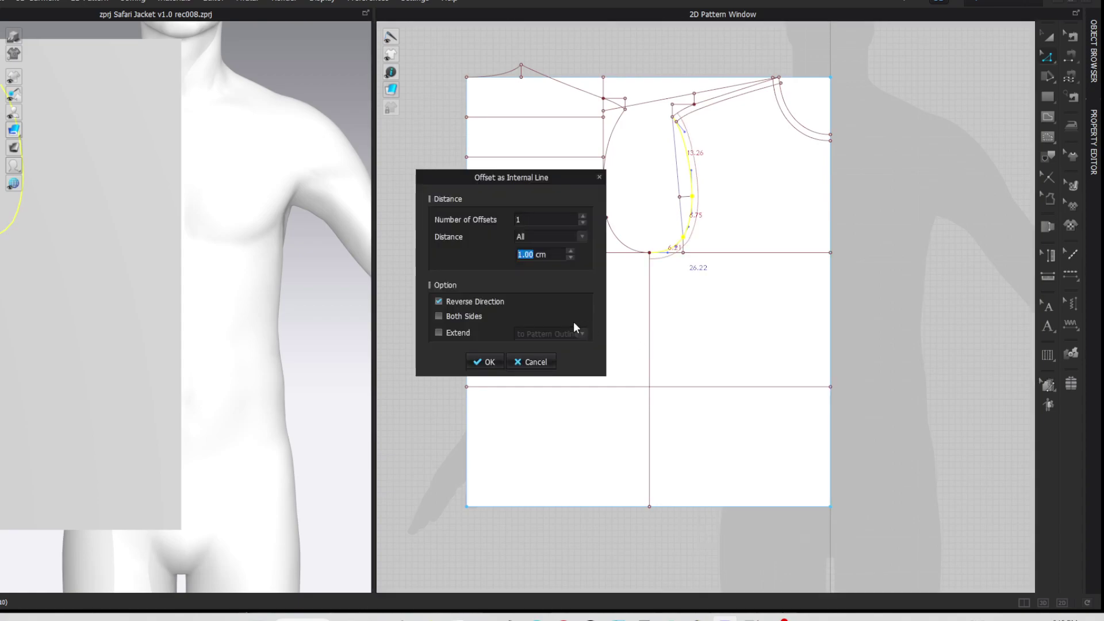
left_click(489, 362)
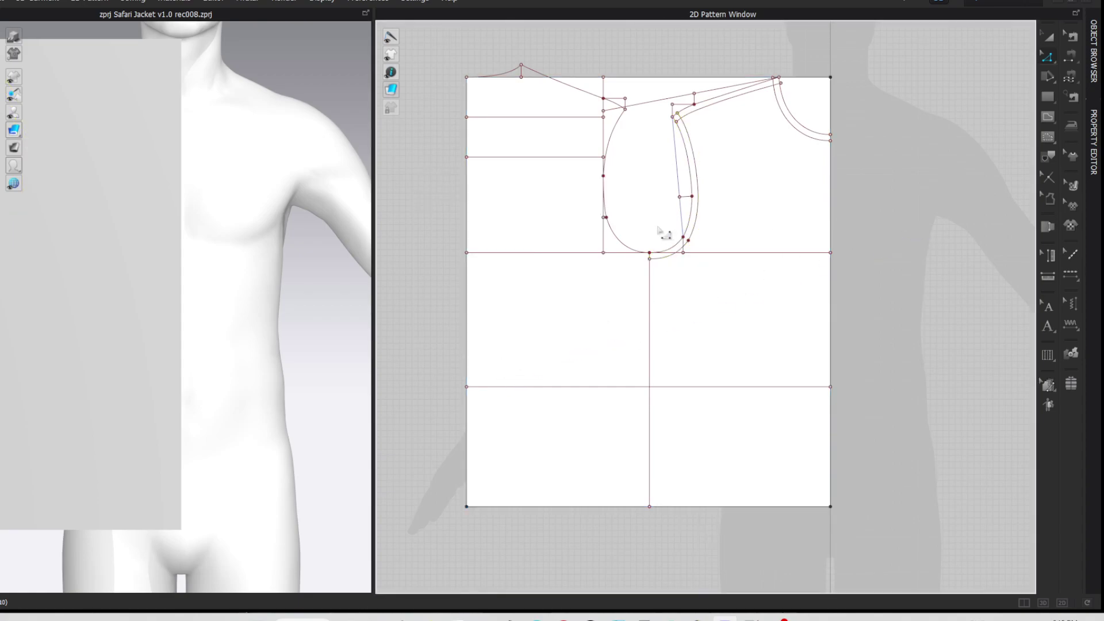
Step: Offset the complete back armhole curve 1 cm into the back body as an internal line, in the reverse direction
left_click(621, 240)
left_click(605, 210, "shift")
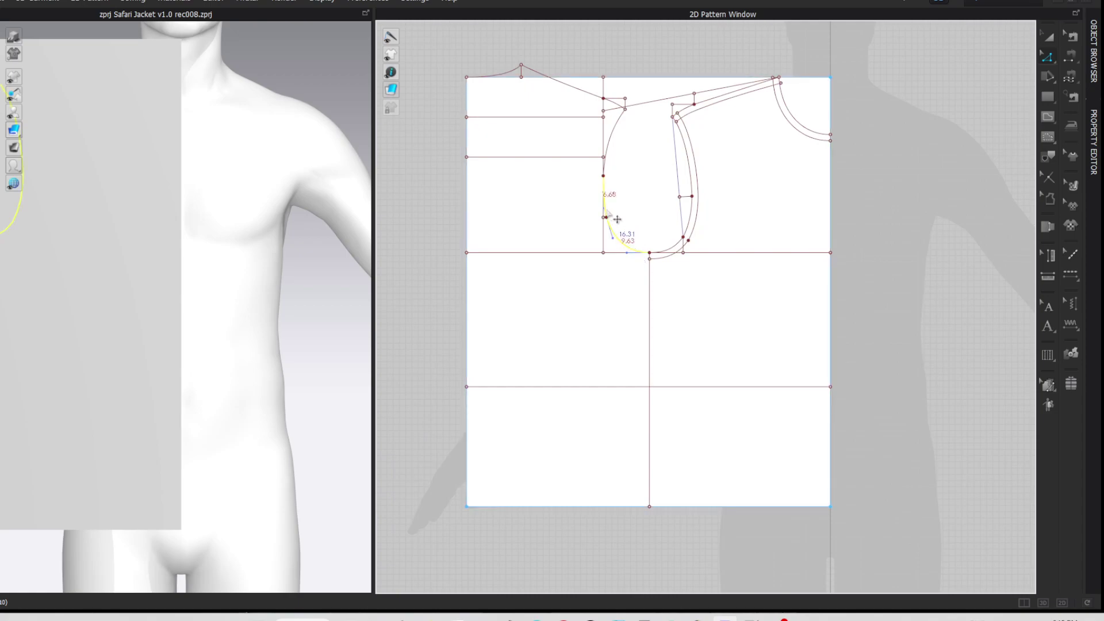
right_click(616, 139)
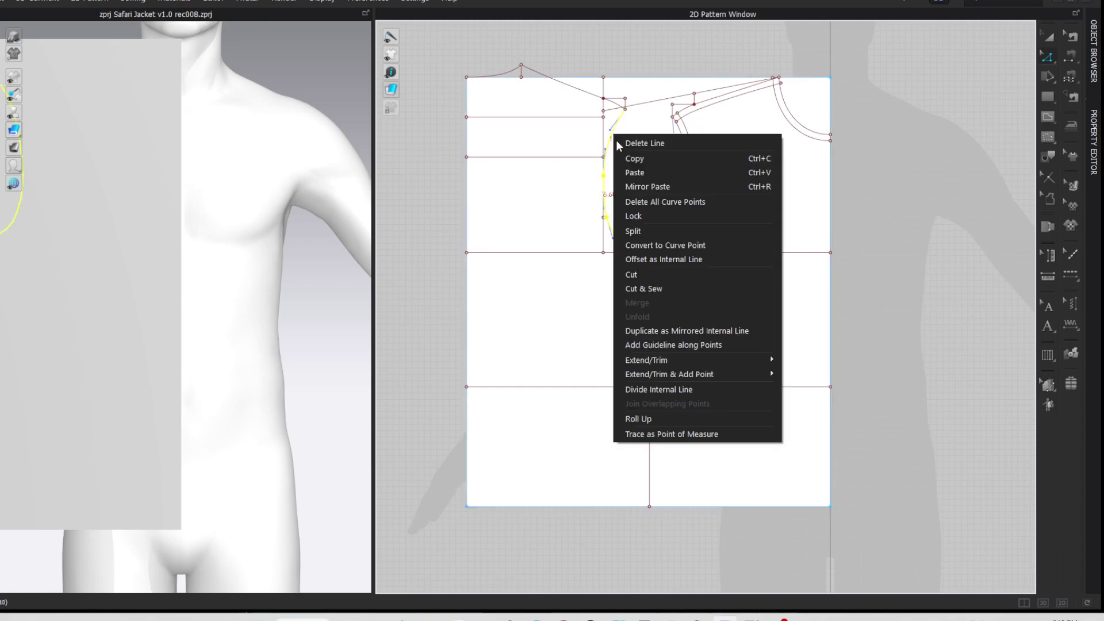
left_click(654, 257)
left_click_drag(564, 176, 421, 171)
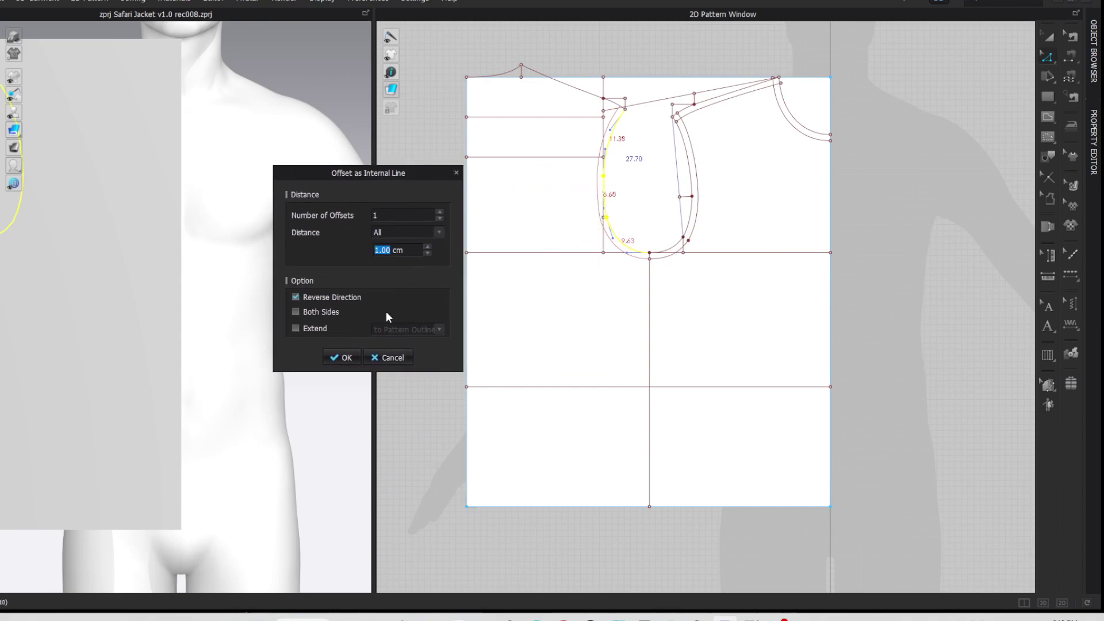
left_click(343, 356)
left_click(621, 51)
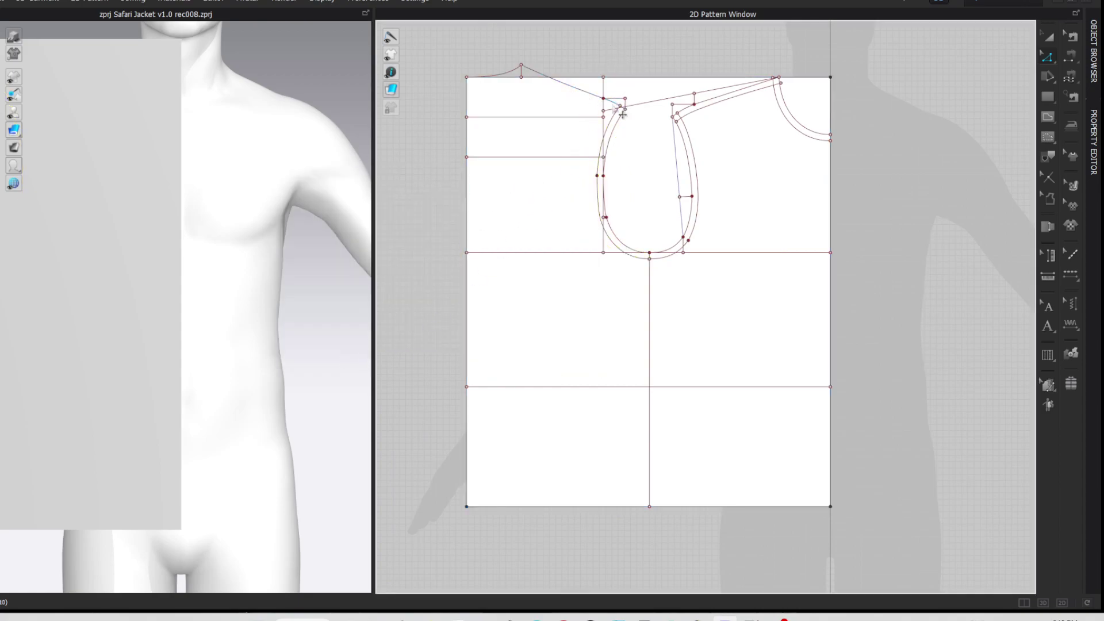
left_click(581, 90)
right_click(580, 90)
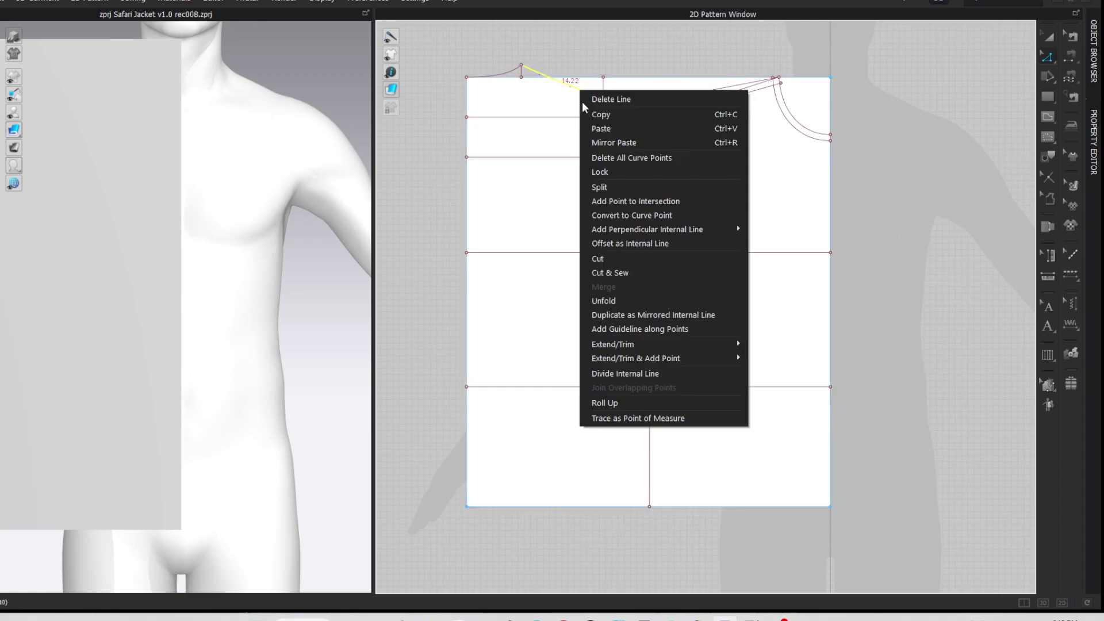
left_click(608, 242)
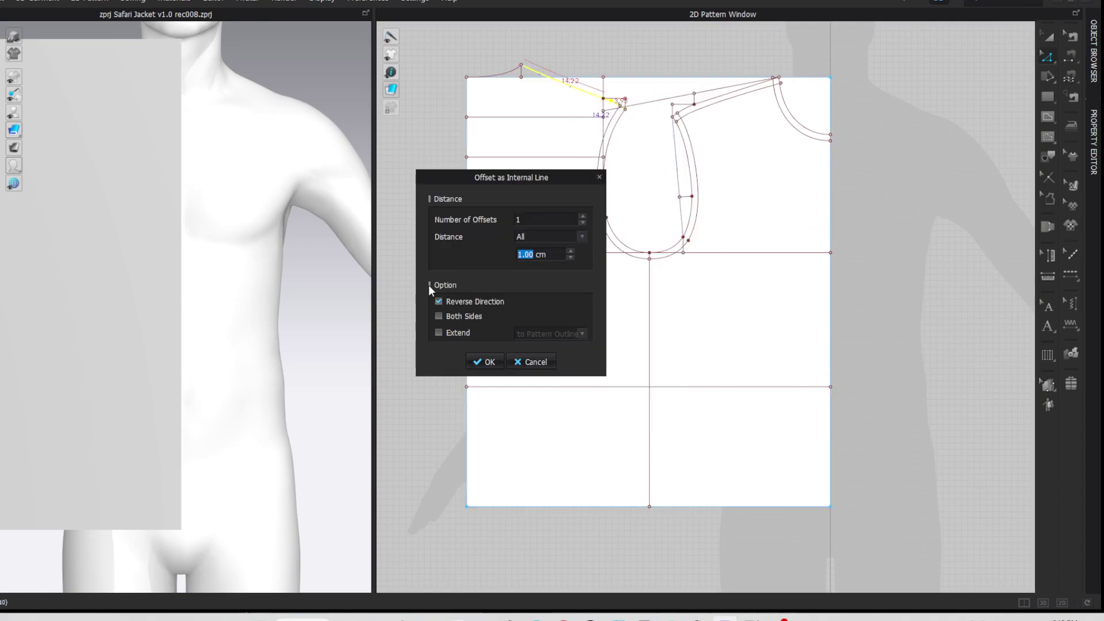
left_click(541, 361)
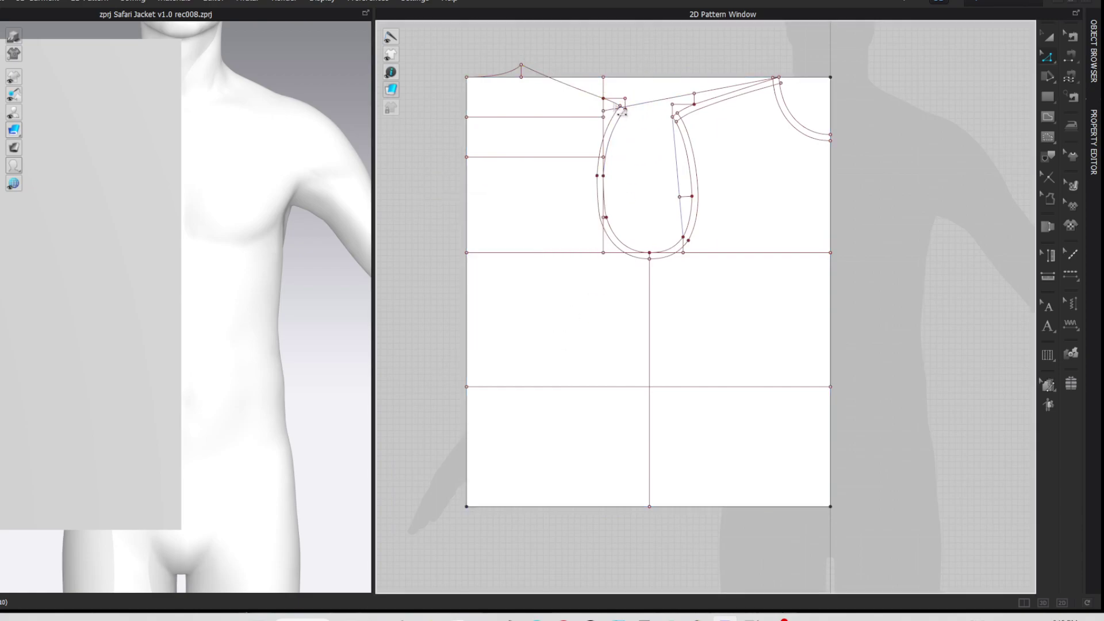
left_click(573, 91)
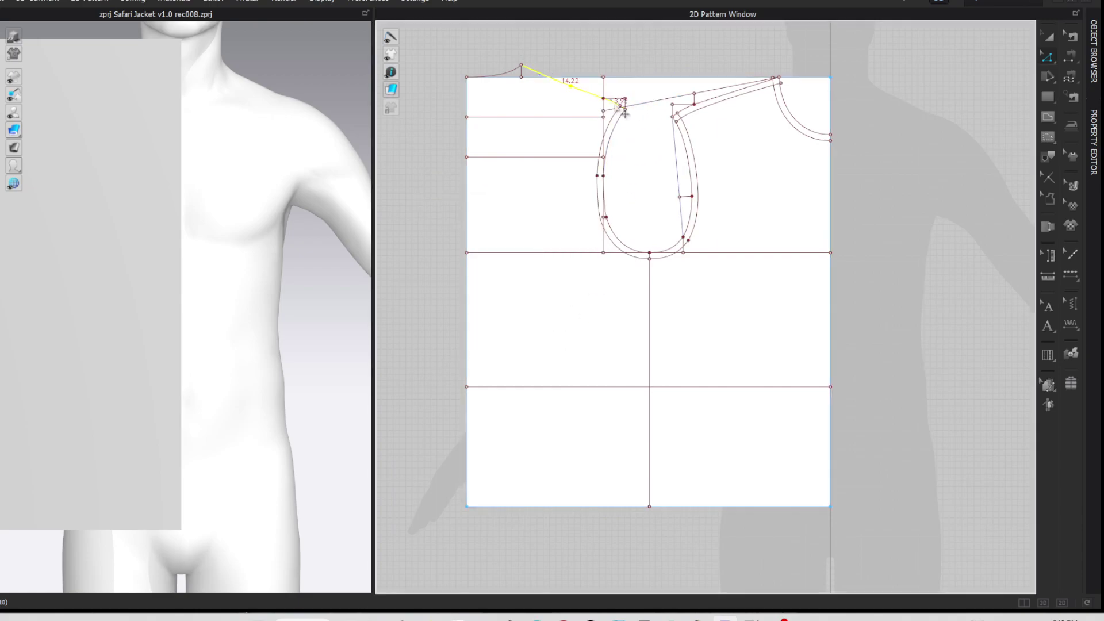
right_click(591, 94)
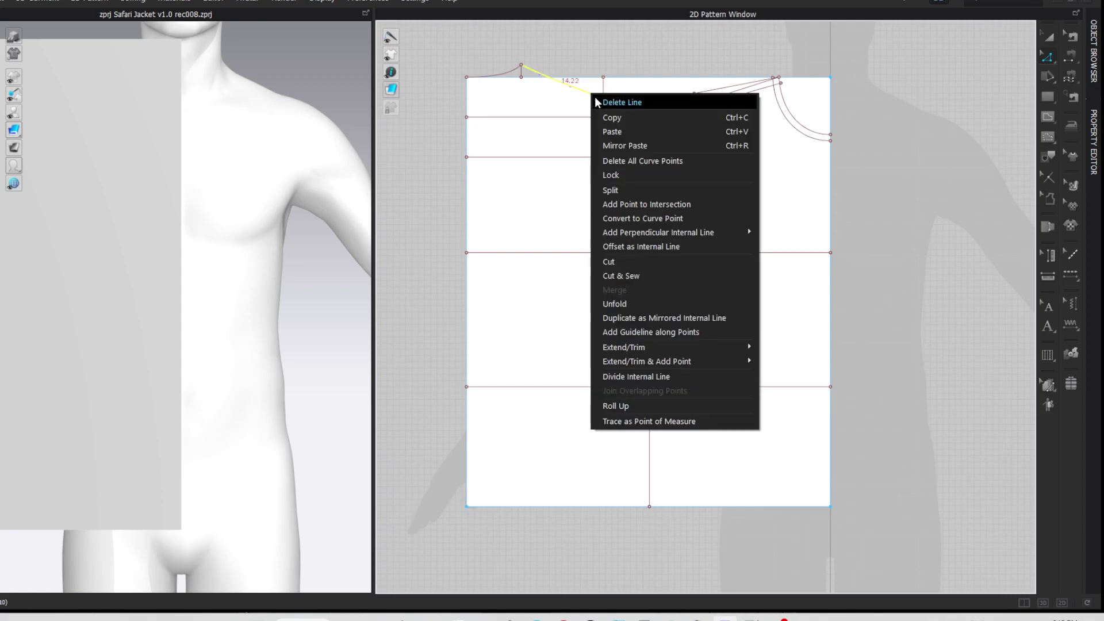
left_click(619, 246)
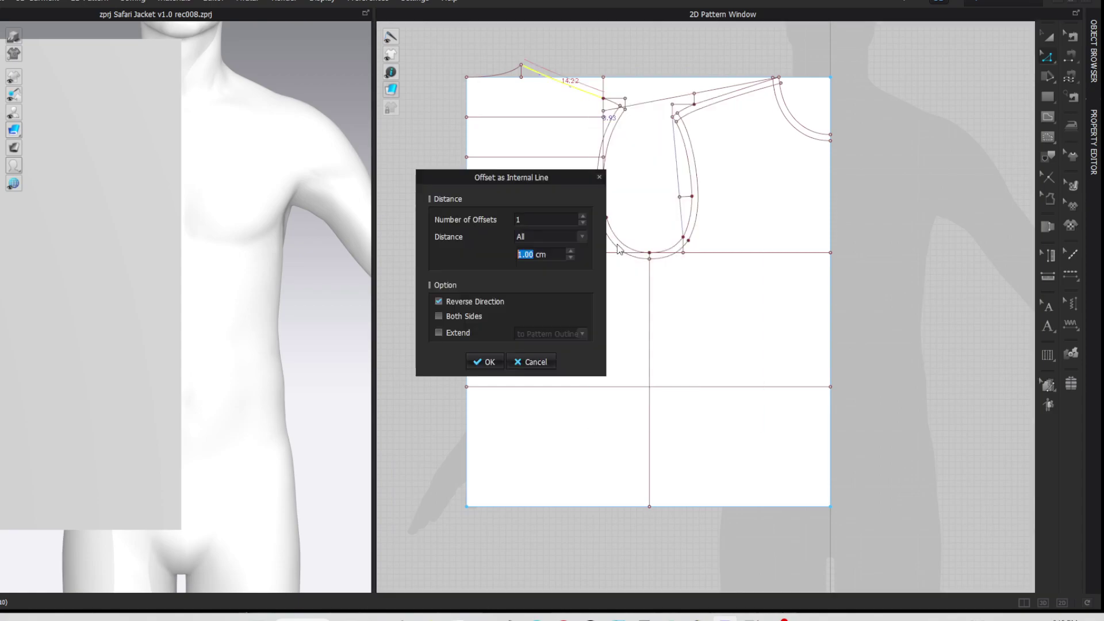
left_click(526, 362)
Step: Offset the back shoulder line and its curved end 1 cm into the body as an internal line, without reversing the direction
scroll(569, 60, "up", 5)
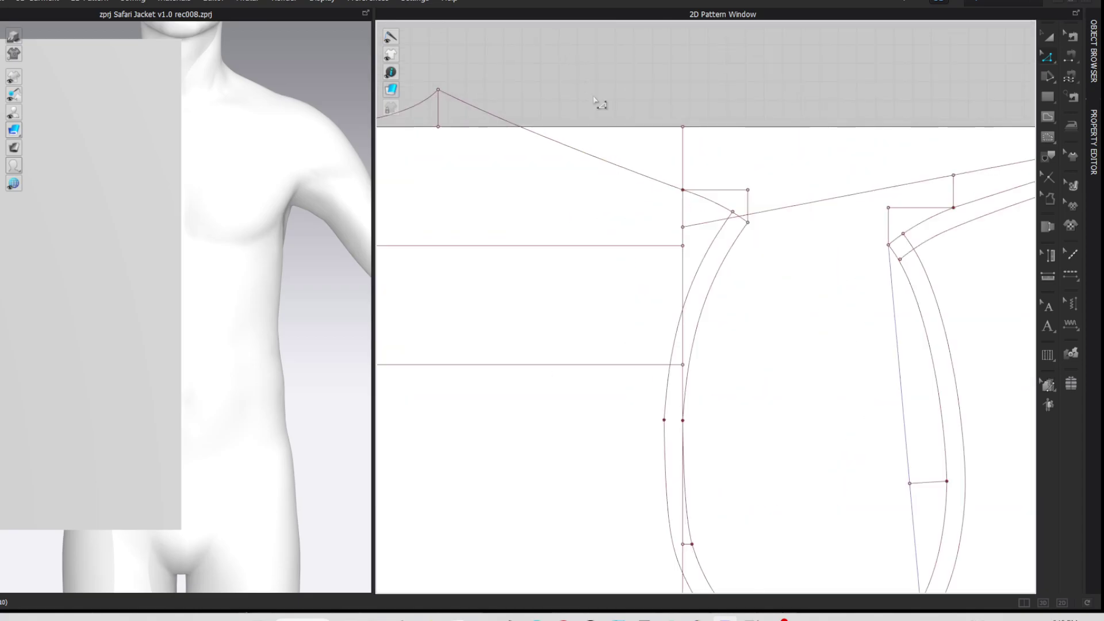
right_click(668, 190)
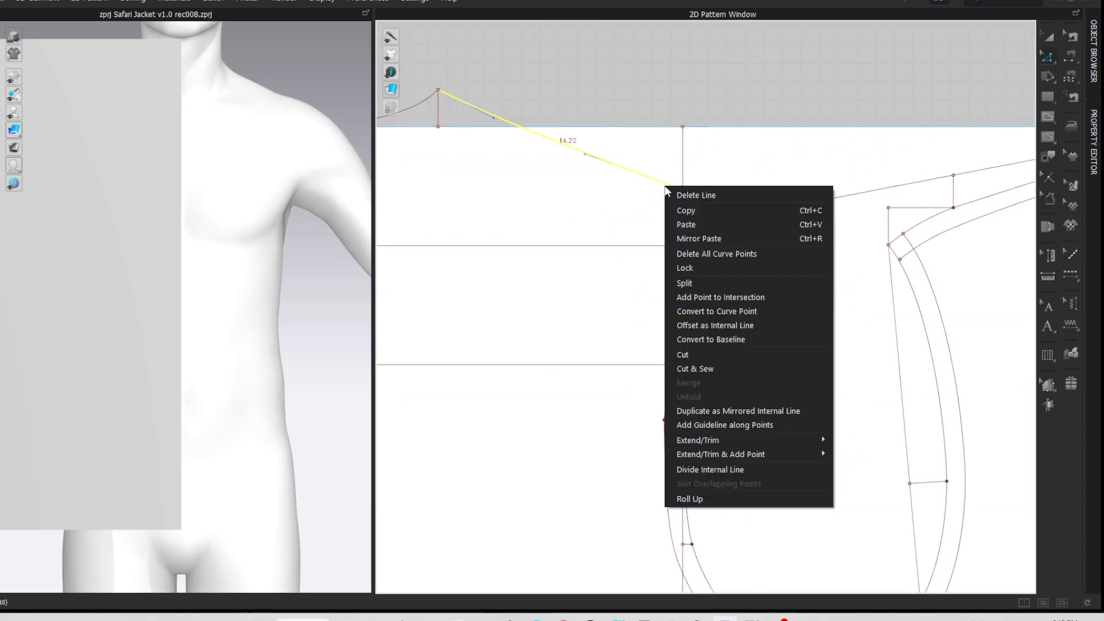
left_click(699, 326)
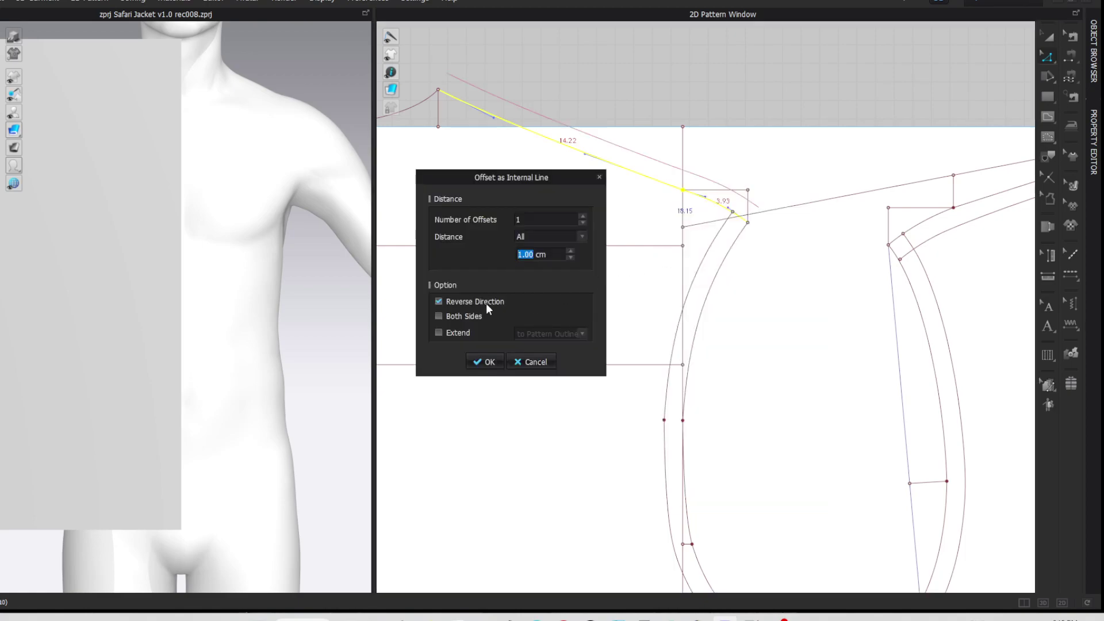
left_click(439, 301)
left_click(487, 363)
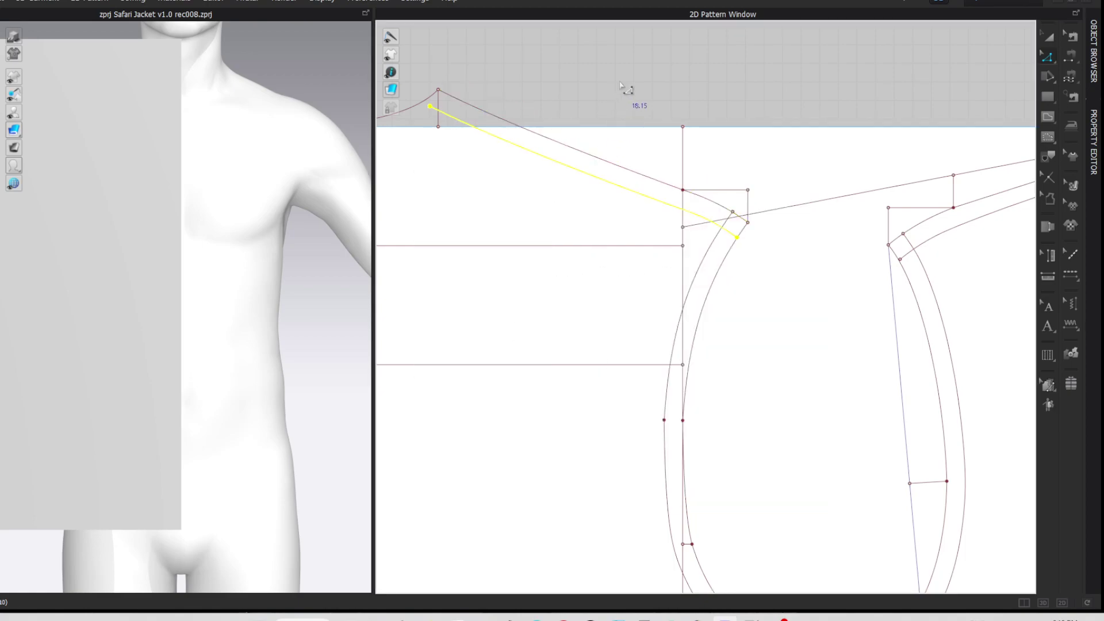
Step: Offset the back neckline curve 1 cm into the body as an internal line
scroll(619, 85, "down", 5)
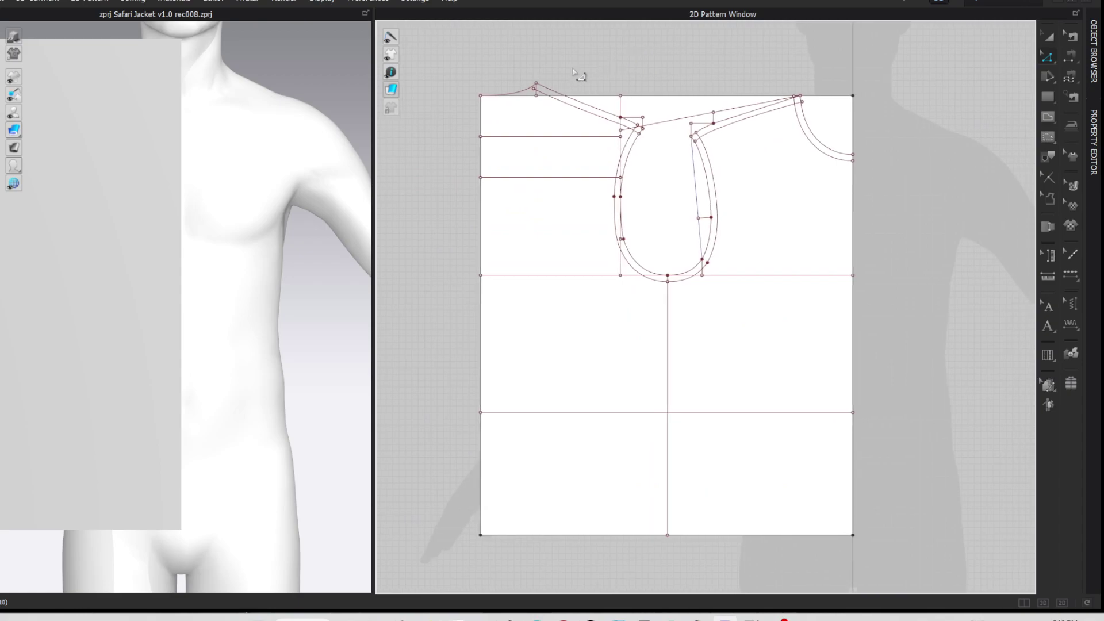
right_click(534, 94)
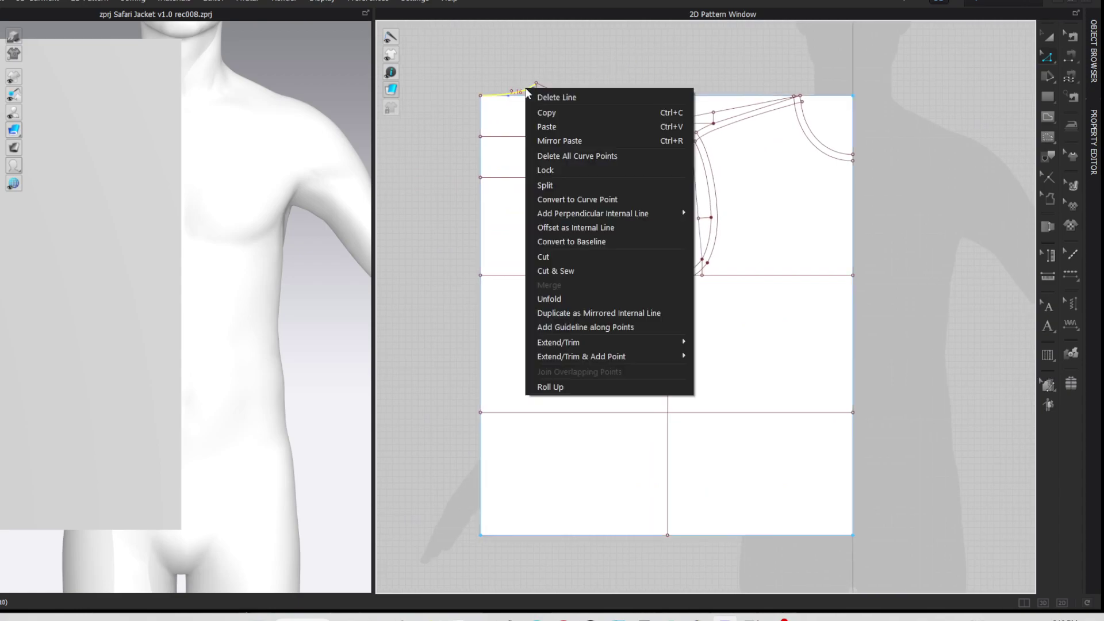
left_click(571, 227)
left_click(489, 362)
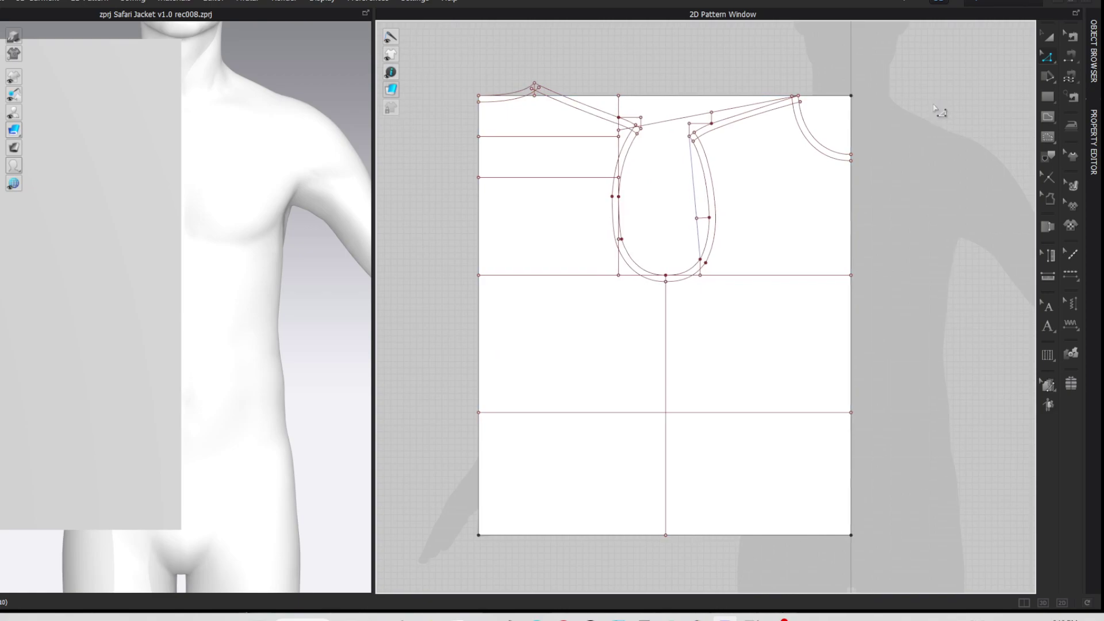
Step: Move the body block well clear of the avatar silhouette on its back-panel side and apply Reset 2D Arrangement to its 3D piece
scroll(875, 225, "down", 6)
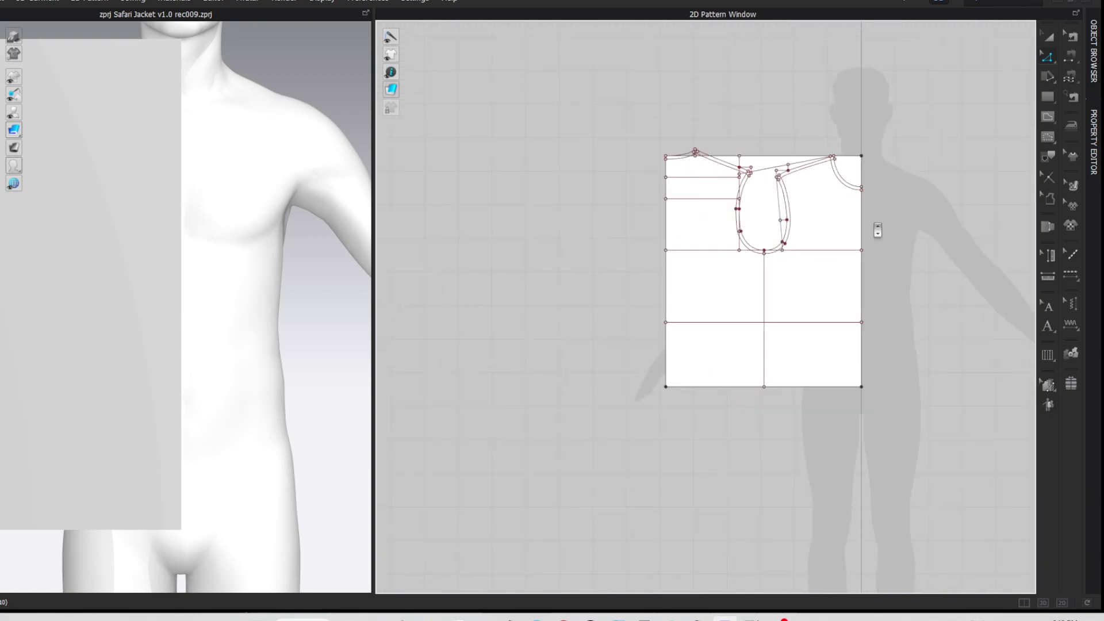
left_click(846, 214)
left_click_drag(846, 213, 566, 225)
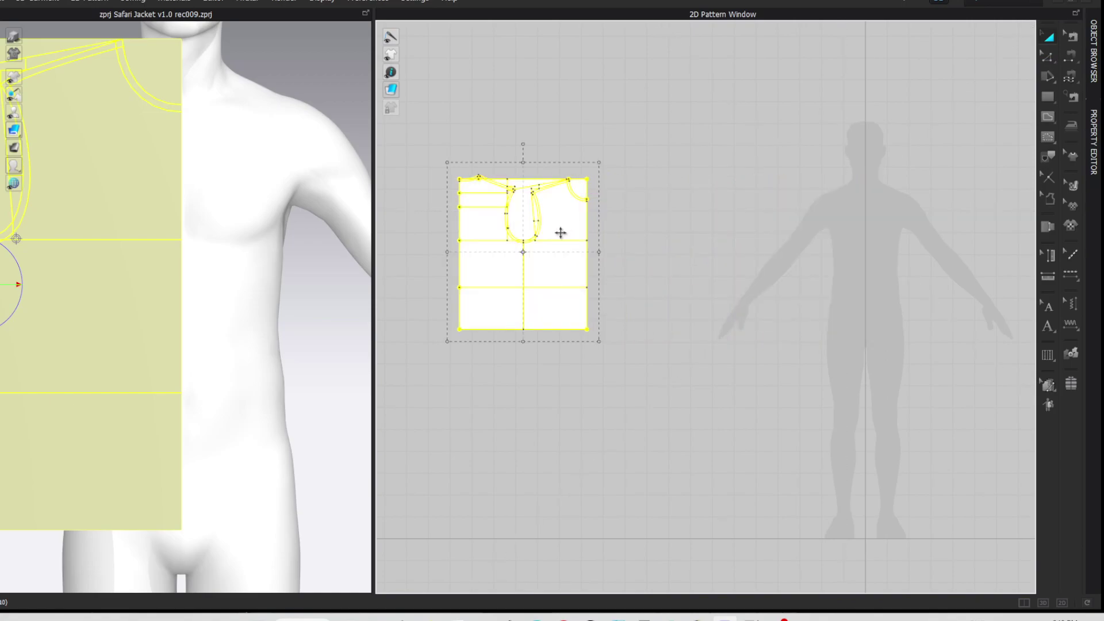
right_click(139, 219)
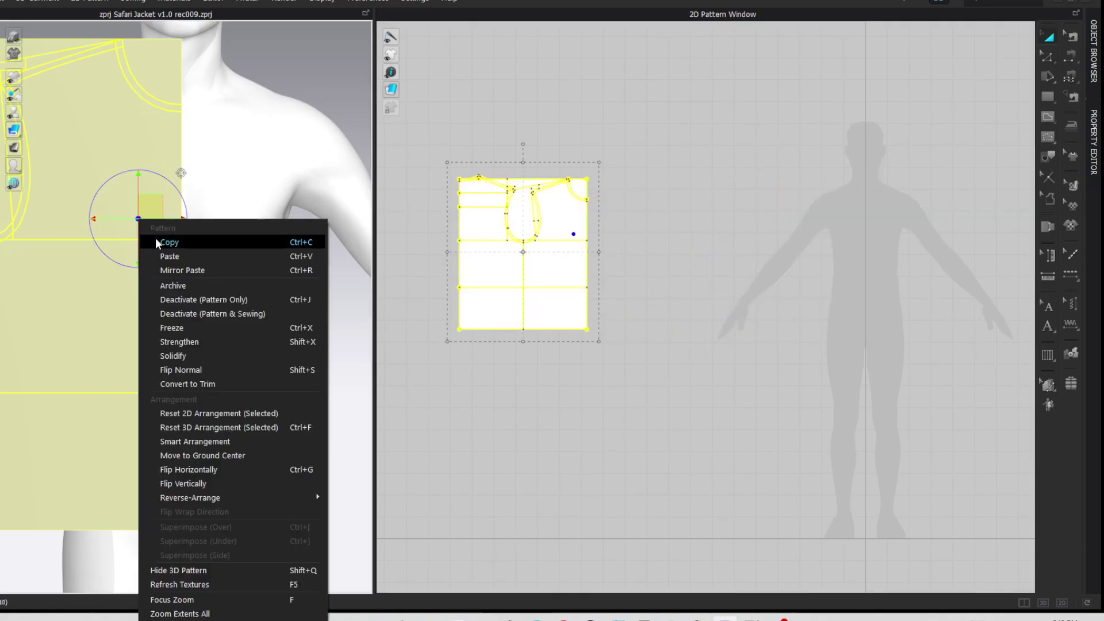
left_click(179, 414)
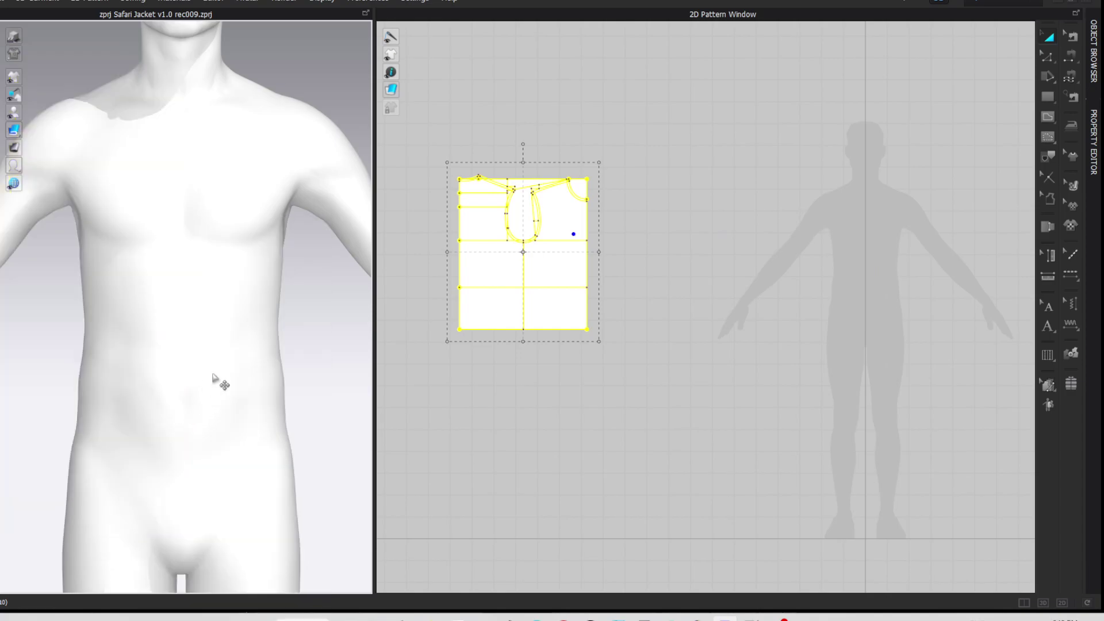
Step: Make the body block an inactive dashed-outline reference and show only the 2D pattern window
right_click(575, 217)
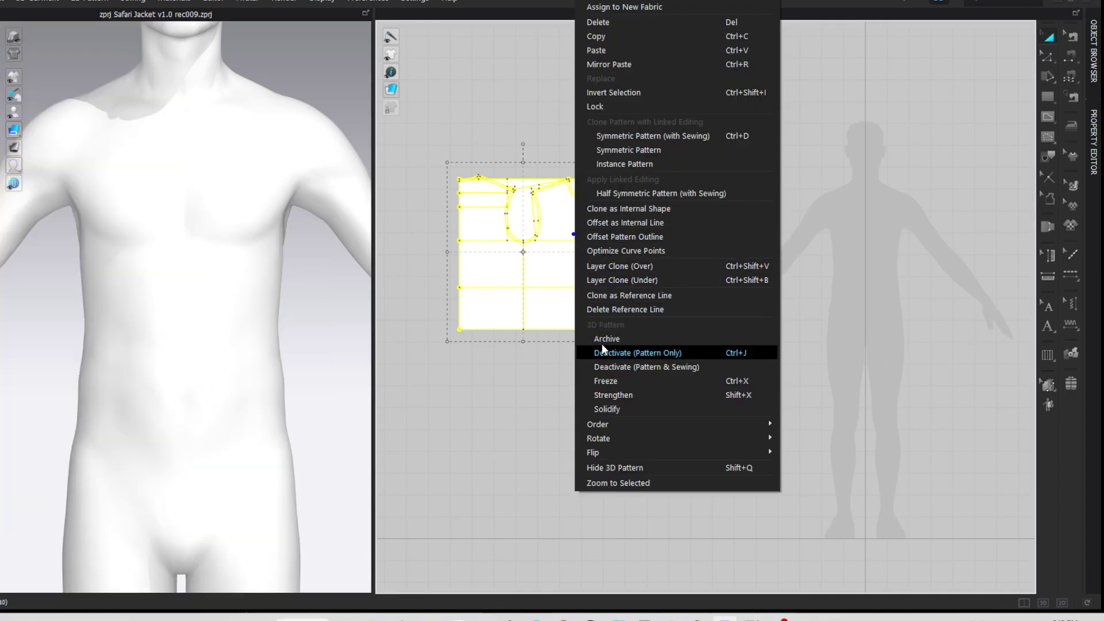
left_click(602, 346)
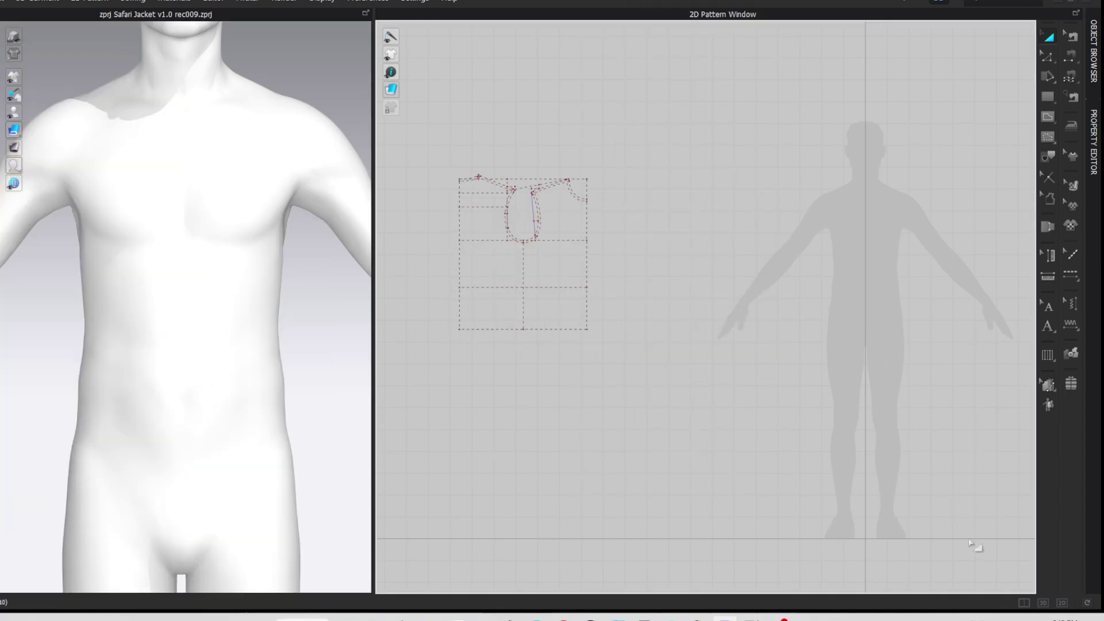
left_click(1063, 603)
Step: Trace the block's offset front neckline, shoulder and armhole with side, hem and centre front as a pattern, placing it beside the silhouette's centre line
scroll(575, 244, "up", 3)
middle_click_drag(521, 239, 664, 294)
mouse_move(663, 294)
right_mouse_down()
mouse_move(681, 304)
mouse_move(671, 285)
right_mouse_up()
scroll(667, 294, "down", 2)
key("i")
left_click(324, 149)
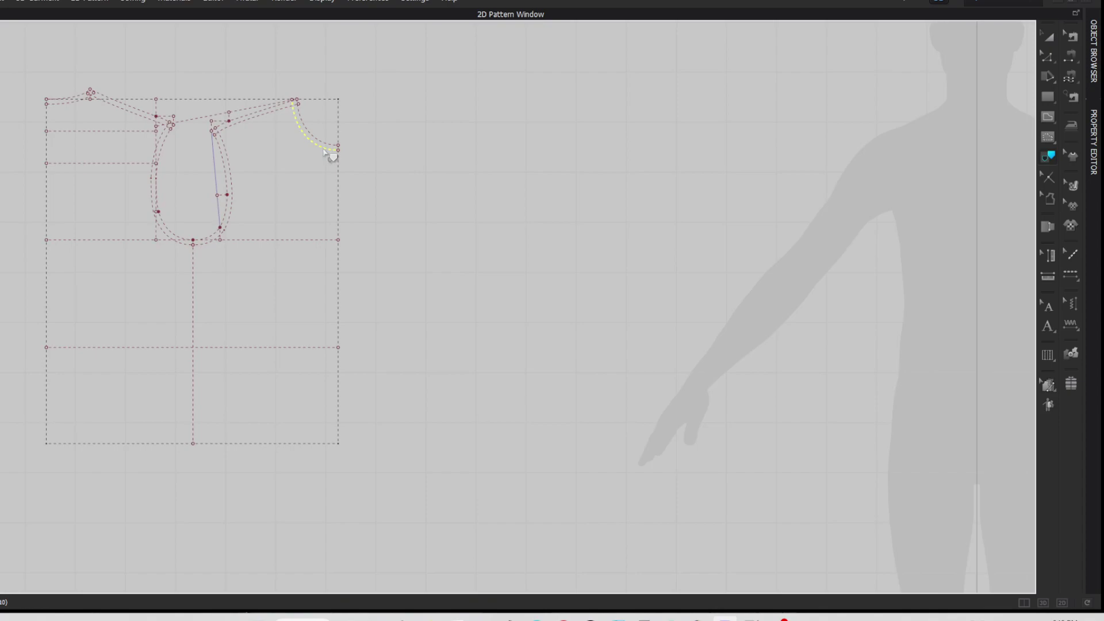
left_click(249, 124, "shift")
left_click(228, 208)
left_click(327, 443)
left_click(344, 423)
right_click(341, 217)
left_click(368, 223)
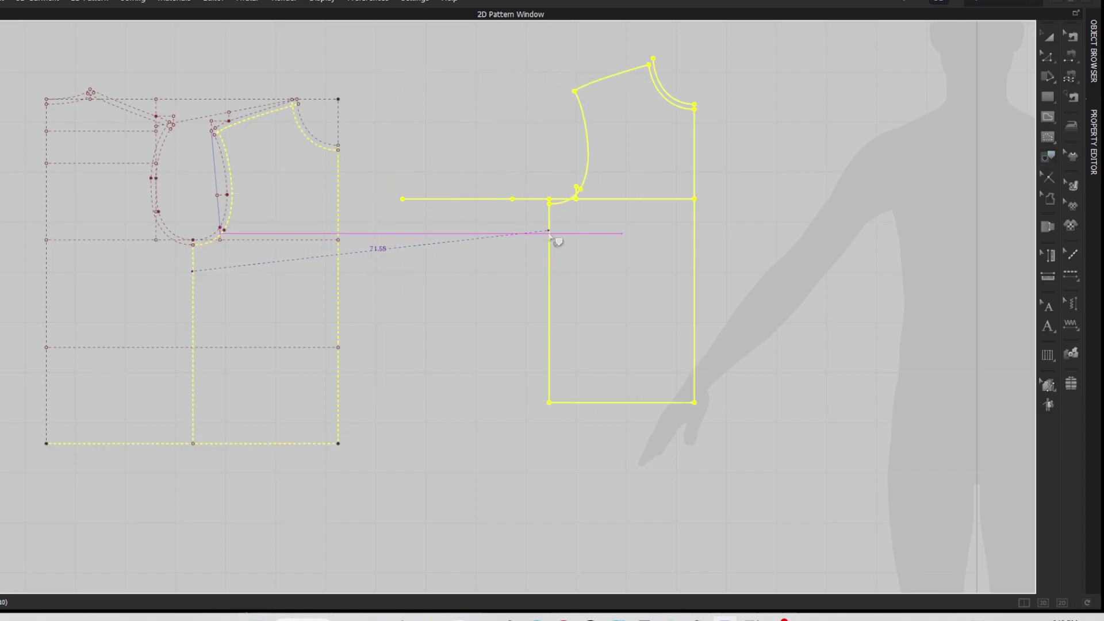
left_click(818, 255)
Step: Delete the chest-line stretch that extends past the new front panel's side seam
key("z")
left_click_drag(613, 146, 791, 374)
key("Delete")
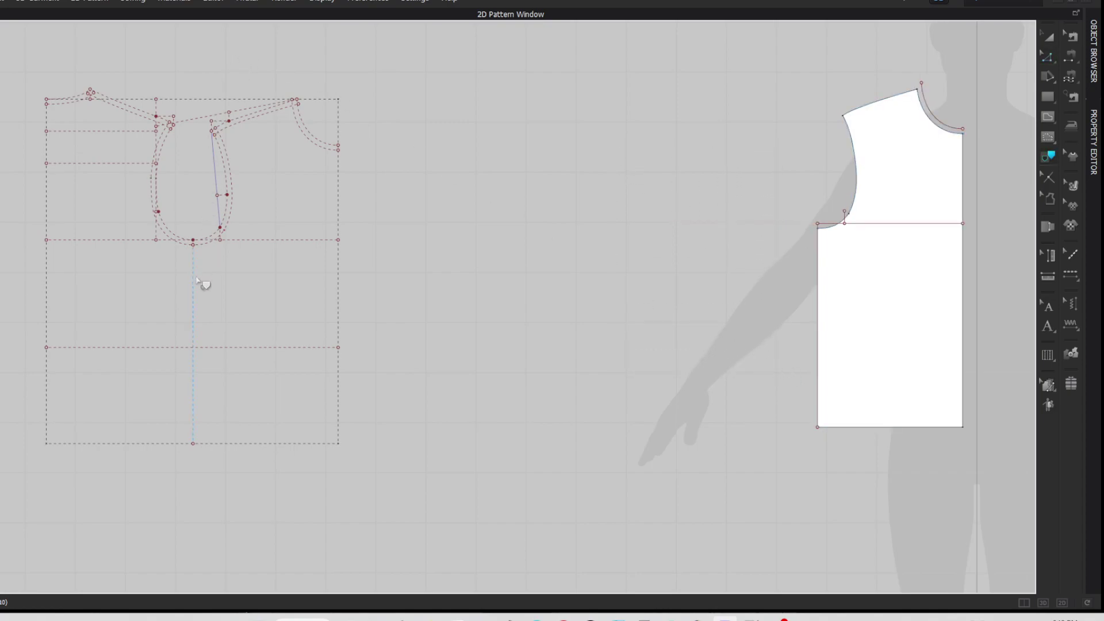
Step: Trace the block's back outline along the offset neckline, shoulder and armhole as a new pattern and place it beside the front panel
left_click(194, 319)
left_click(159, 444, "shift")
left_click(48, 334, "shift")
left_click(47, 210, "shift")
left_click(47, 145, "shift")
left_click(47, 120, "shift")
left_click(68, 102, "shift")
left_click_drag(209, 301, 710, 252)
Step: Delete the slanted shoulder guide, the chest-line stretch between the panels and the waist line traced with the back panel
key("z")
left_click_drag(788, 338, 787, 336)
key("Delete")
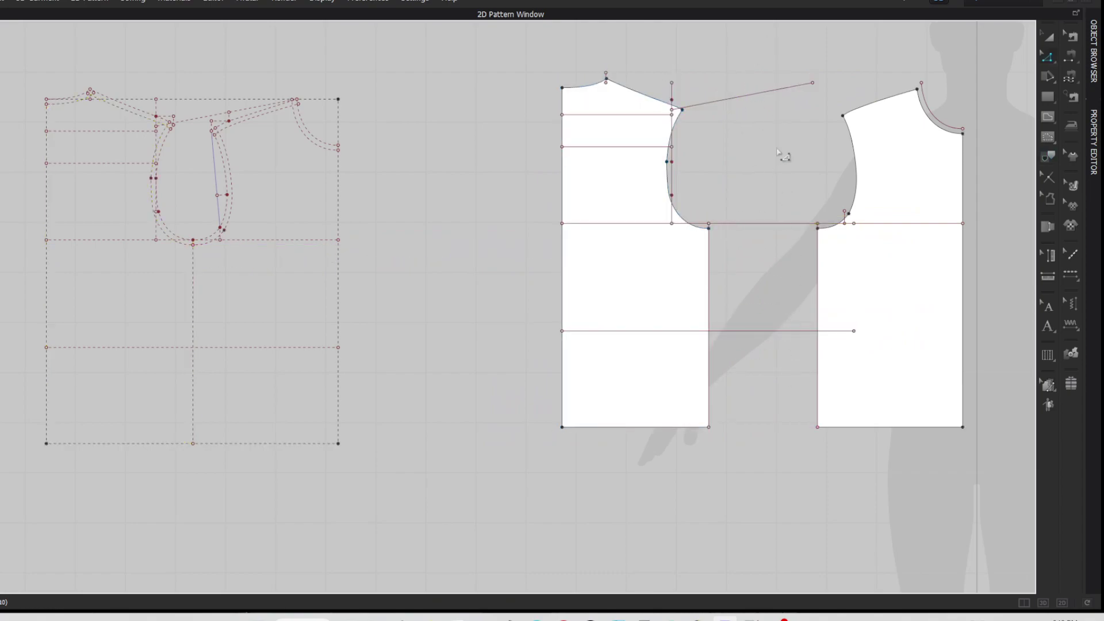
left_click(769, 91)
key("Delete")
left_click(765, 224)
key("Delete")
left_click(767, 331)
key("Delete")
key("ctrl+z")
key("Delete")
Step: Move the back panel closer to the front panel, leaving a narrow gap between their side seams
key("a")
left_click_drag(654, 264, 787, 265)
middle_click_drag(810, 140, 502, 151)
Step: Delete the back panel's two upper horizontal internal lines and the short vertical guide at the neck point
key("z")
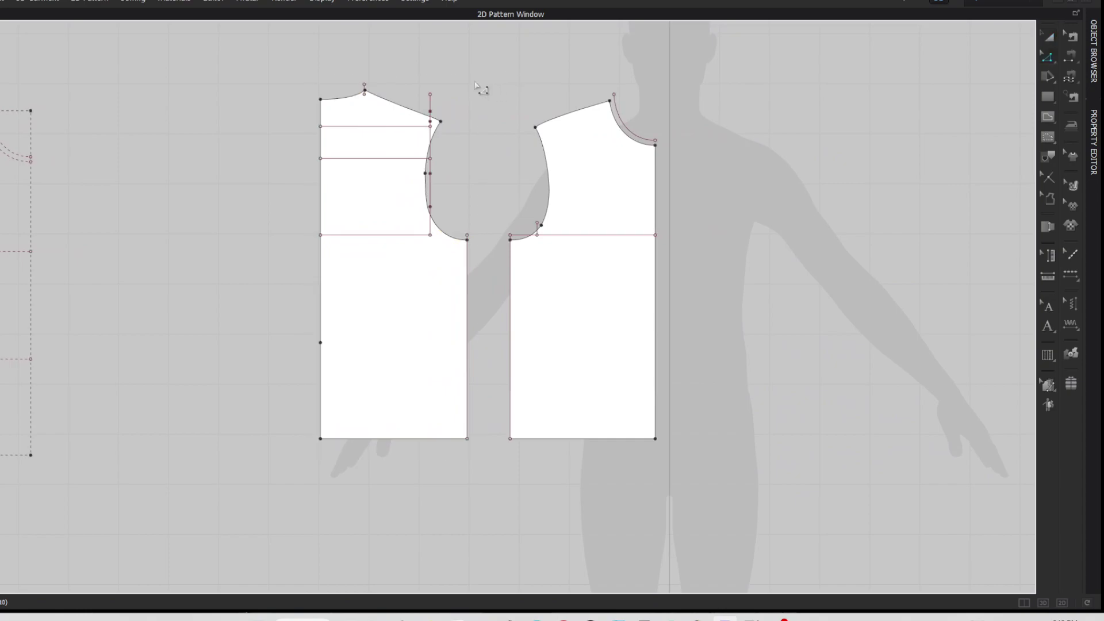
left_click_drag(452, 117, 451, 118)
left_click(406, 126)
key("Delete")
left_click_drag(366, 86, 366, 91)
left_click_drag(326, 136, 326, 136)
key("Delete")
Step: Delete the vertical guide segments running along the back panel's armhole
left_click_drag(430, 194, 431, 195)
key("Delete")
left_click(430, 207)
key("Delete")
left_click(431, 197)
key("Delete")
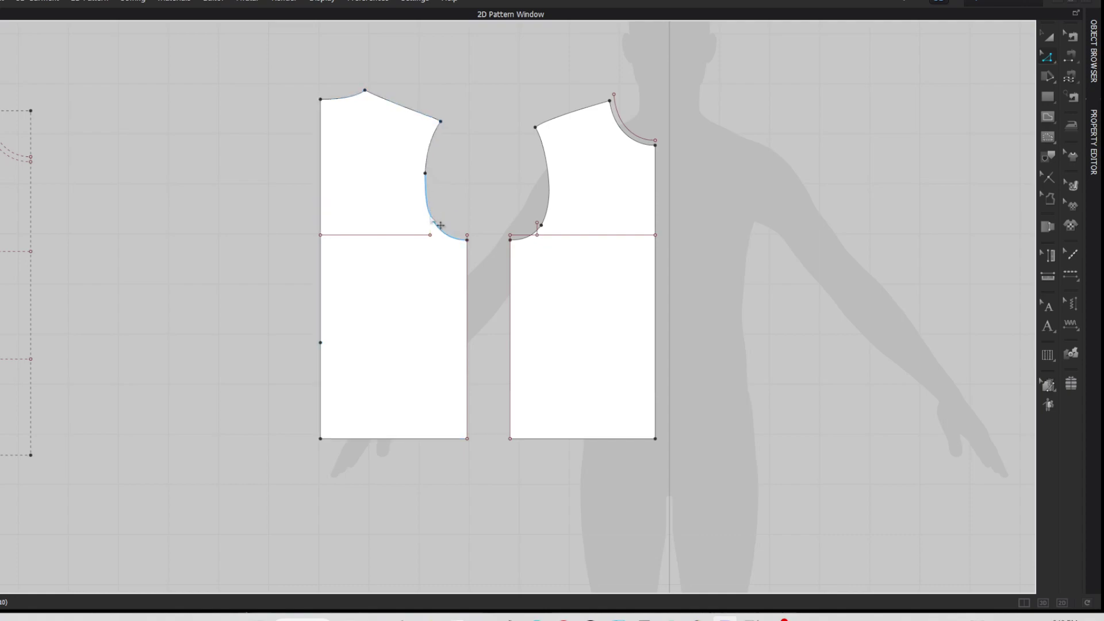
Step: Delete the front panel's outer neckline curve and short armhole guide, and undo the deletion of its chest line
left_click(630, 127)
key("Delete")
left_click(525, 235)
key("Delete")
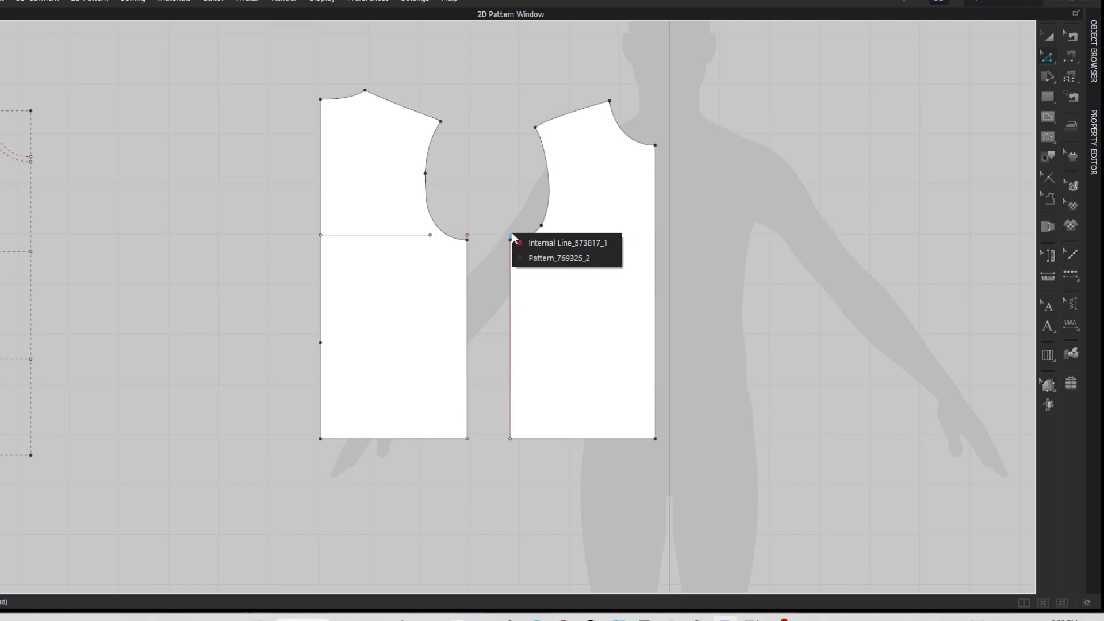
key("ctrl+z")
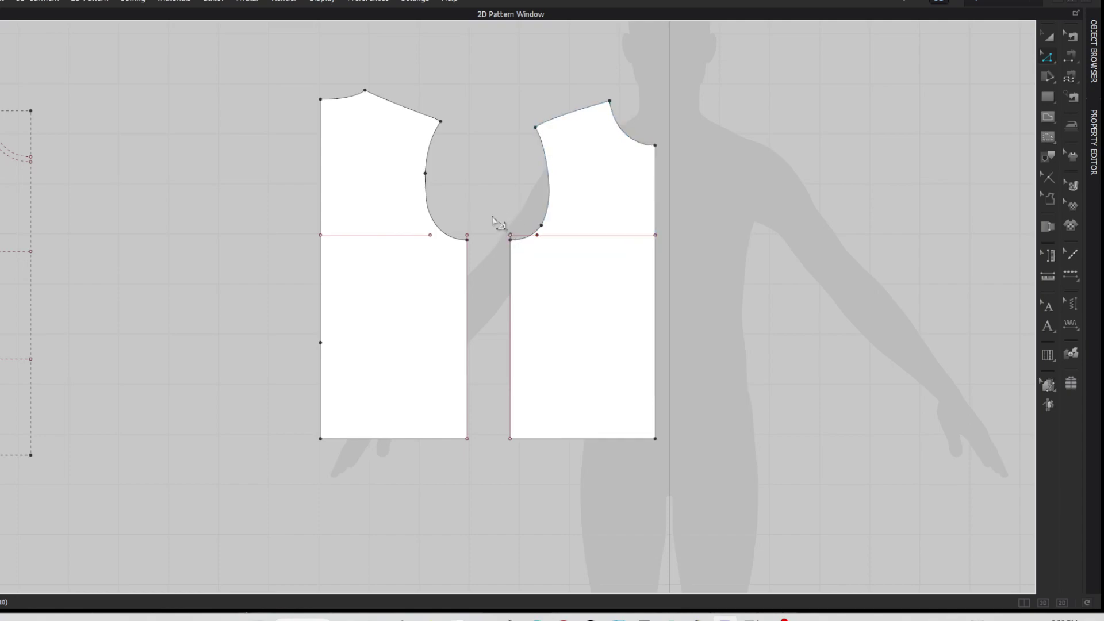
Step: Delete the internal lines overlapping both panels' side seams and the front chest-line segment beyond the armhole
left_click_drag(523, 239, 478, 242)
key("Delete")
key("Delete")
Step: Extend the chest lines of the back and front panels to meet their armhole curves
right_click(405, 237)
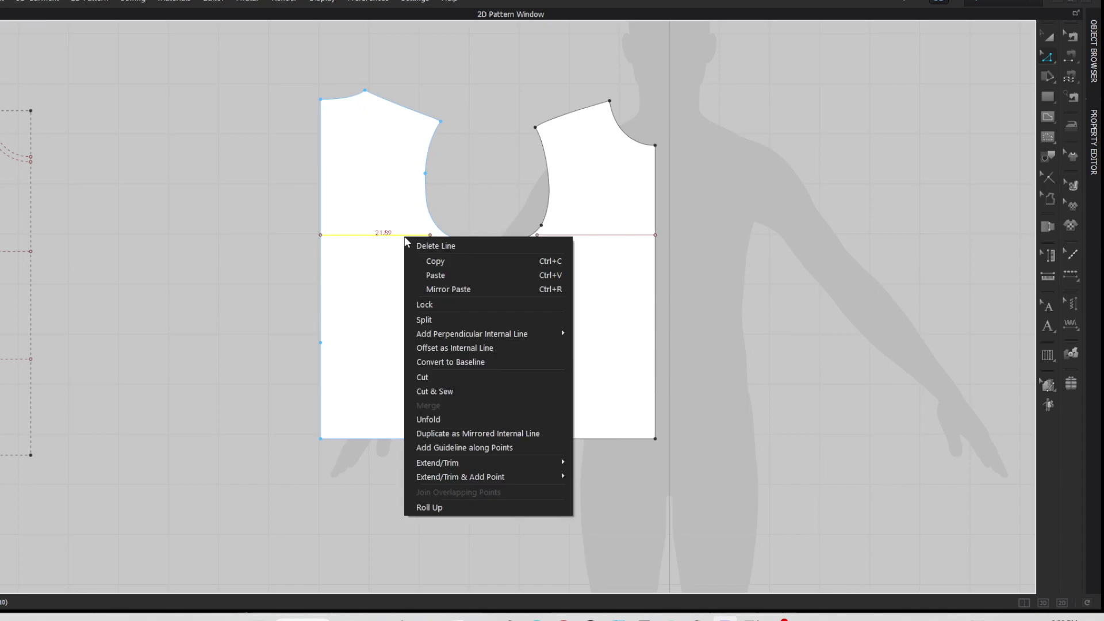
mouse_move(506, 462)
left_click(609, 464)
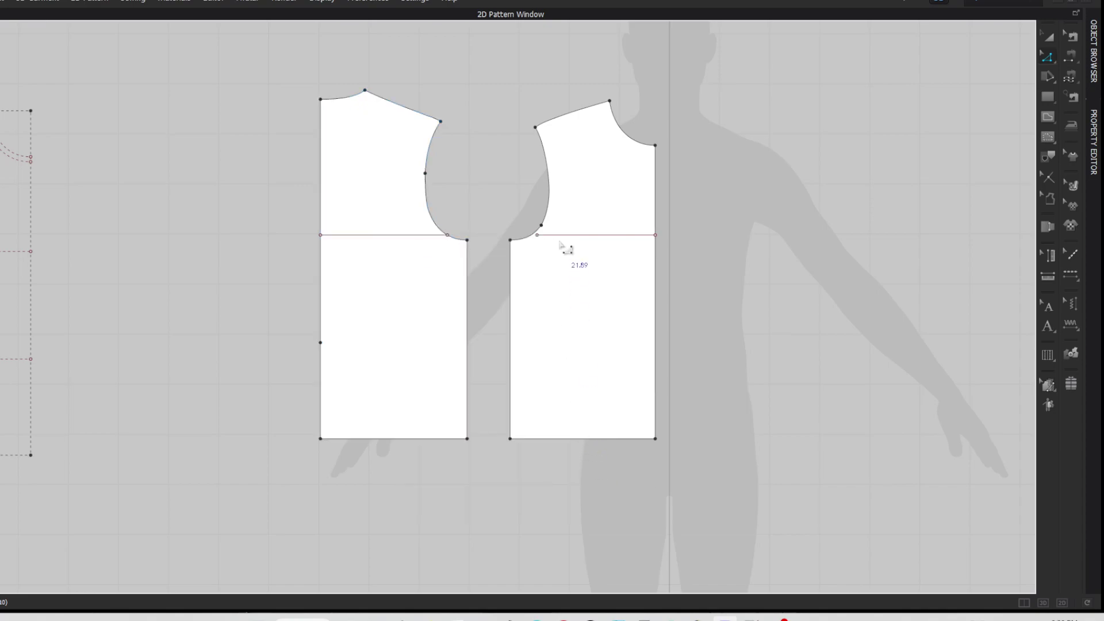
right_click(559, 234)
mouse_move(697, 459)
left_click(782, 460)
Step: Draw a horizontal internal waist line across the back panel from the existing centre-back point to the side seam
key("g")
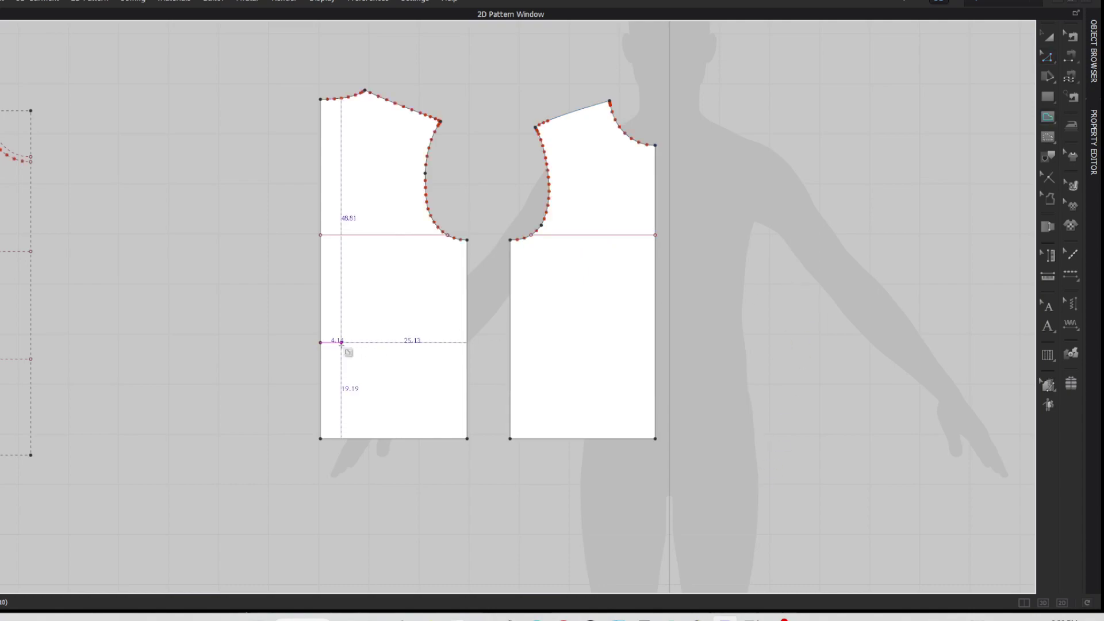
left_click(321, 342)
left_click(467, 343)
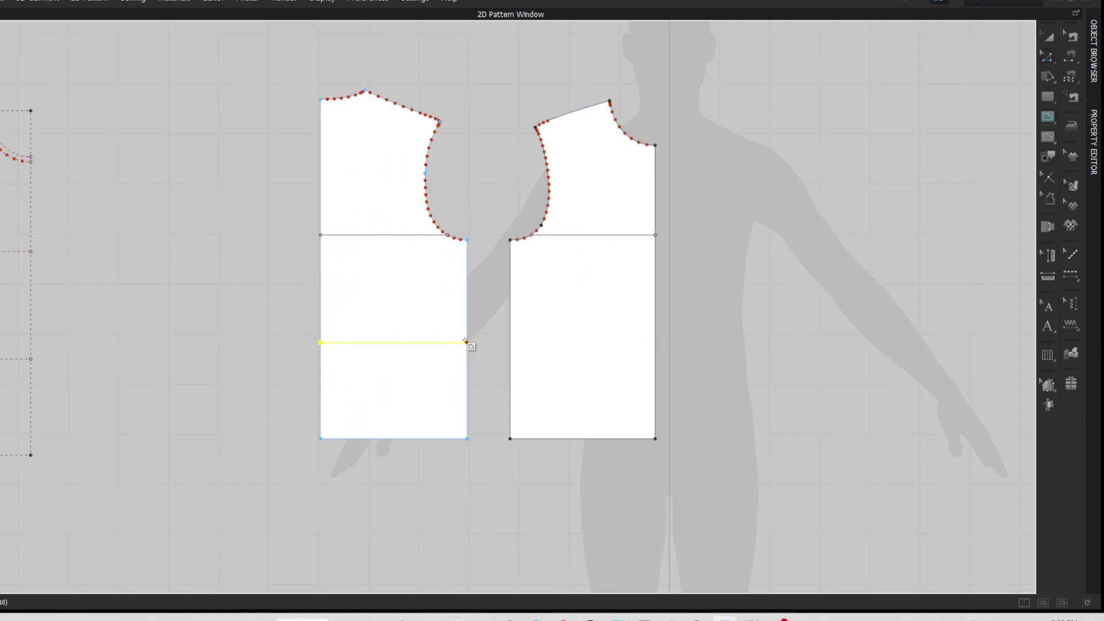
Step: Draw a horizontal waist line across the front panel and convert both panels' chest and waist lines to baselines
left_click(510, 342)
double_click(655, 342)
left_click(389, 235)
left_click(411, 343, "shift")
left_click(602, 235, "shift")
left_click(601, 343, "shift")
right_click(594, 344)
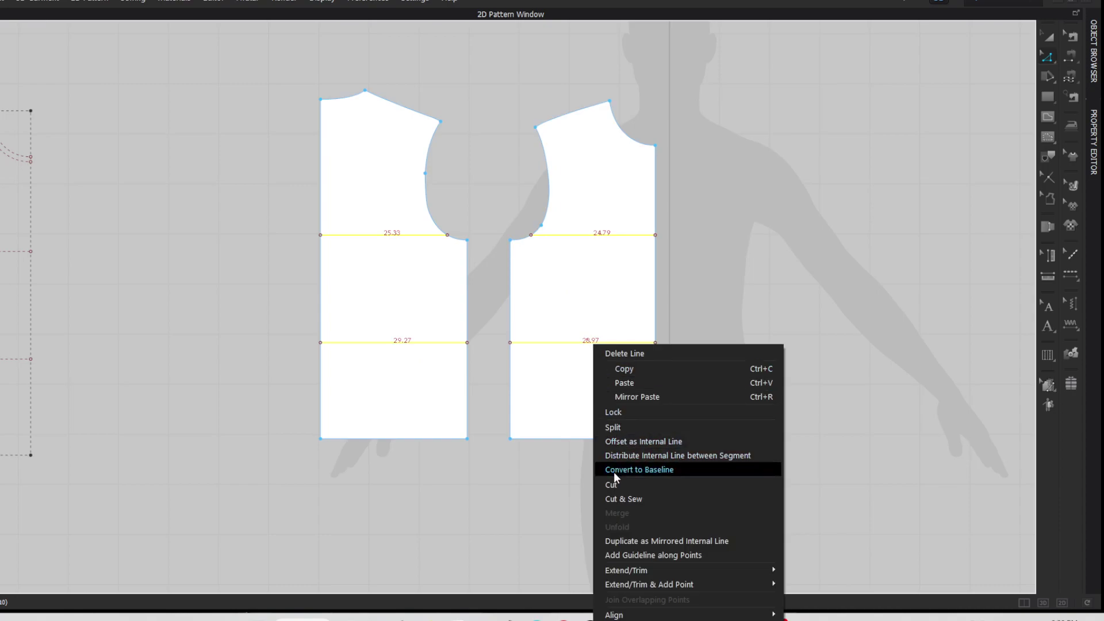
left_click(632, 470)
left_click_drag(268, 163, 353, 387)
key("Delete")
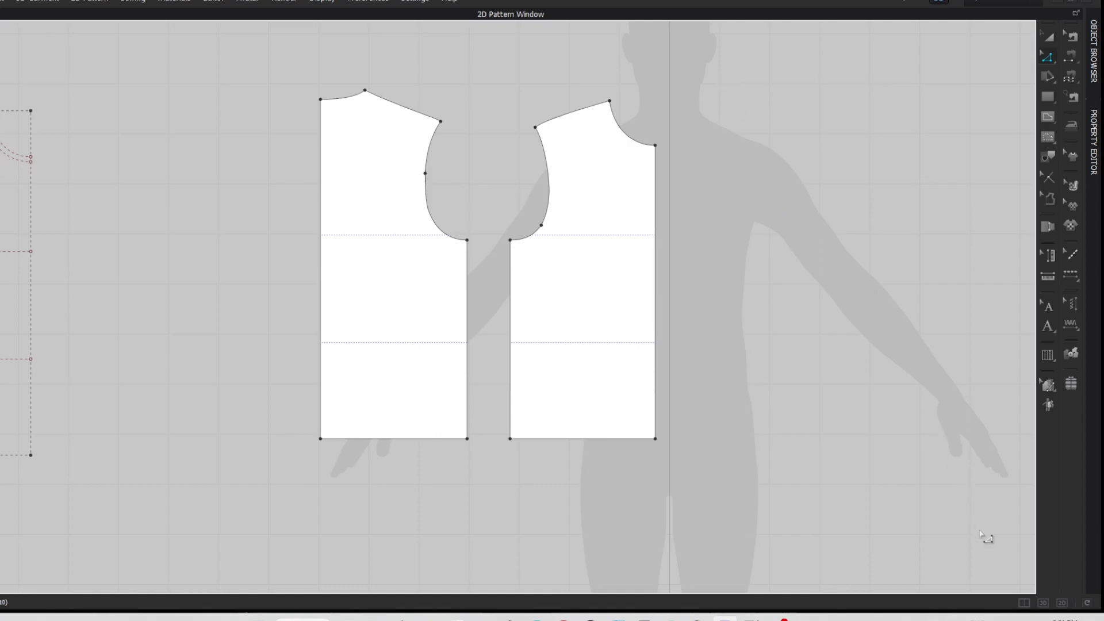
Step: Show the 3D view beside the 2D patterns and place the front panel on the arrangement point at the avatar's right chest
left_click(1024, 603)
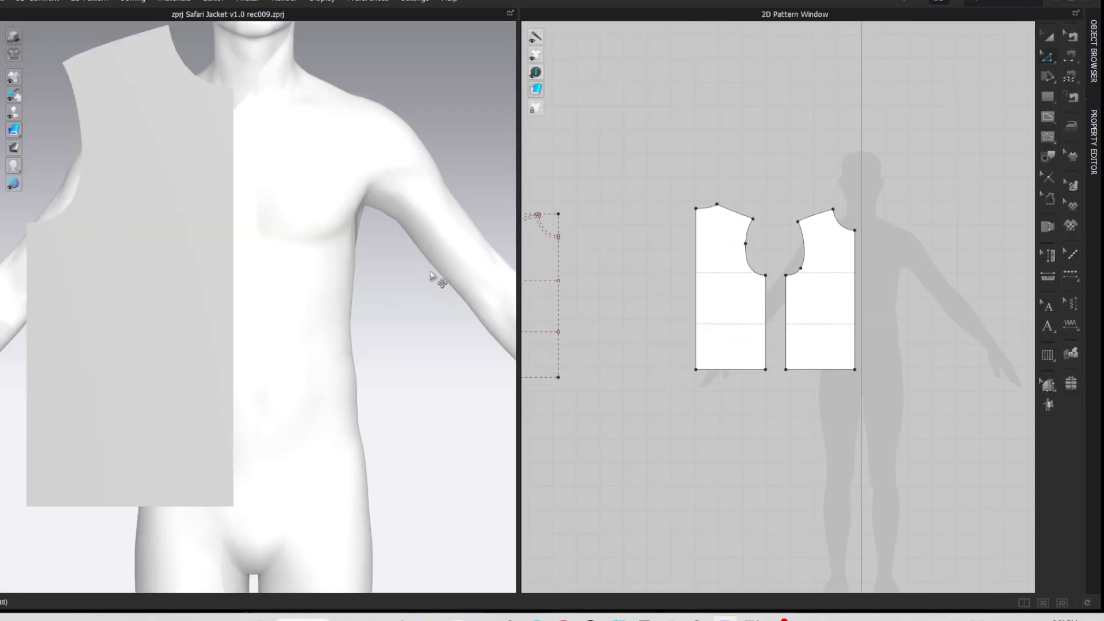
scroll(448, 207, "down", 10)
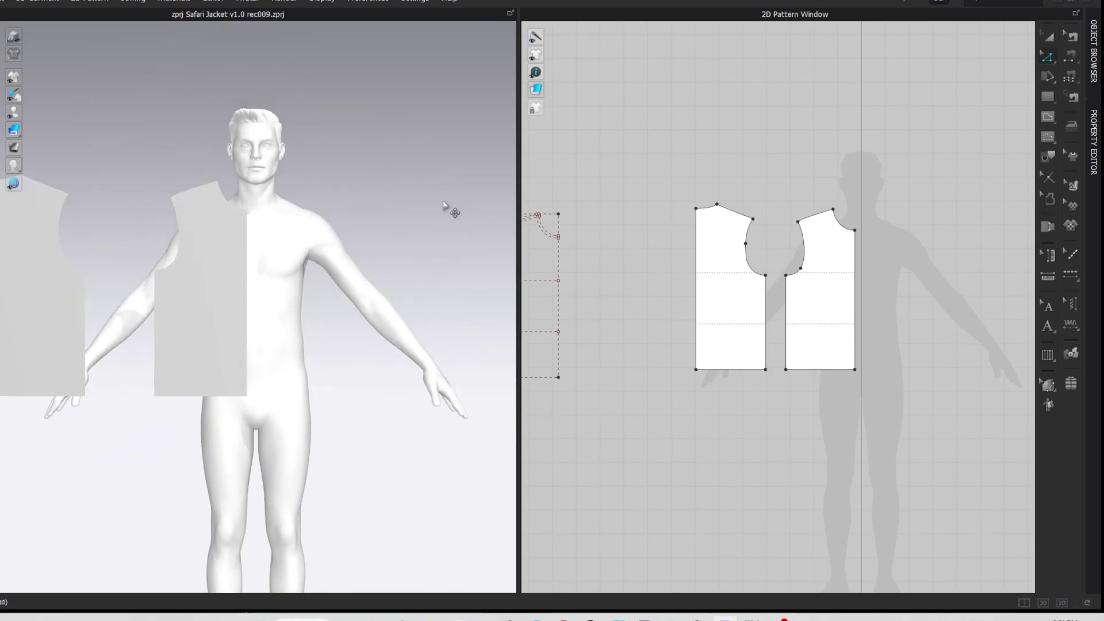
left_click(253, 314)
right_click_drag(264, 312, 258, 322)
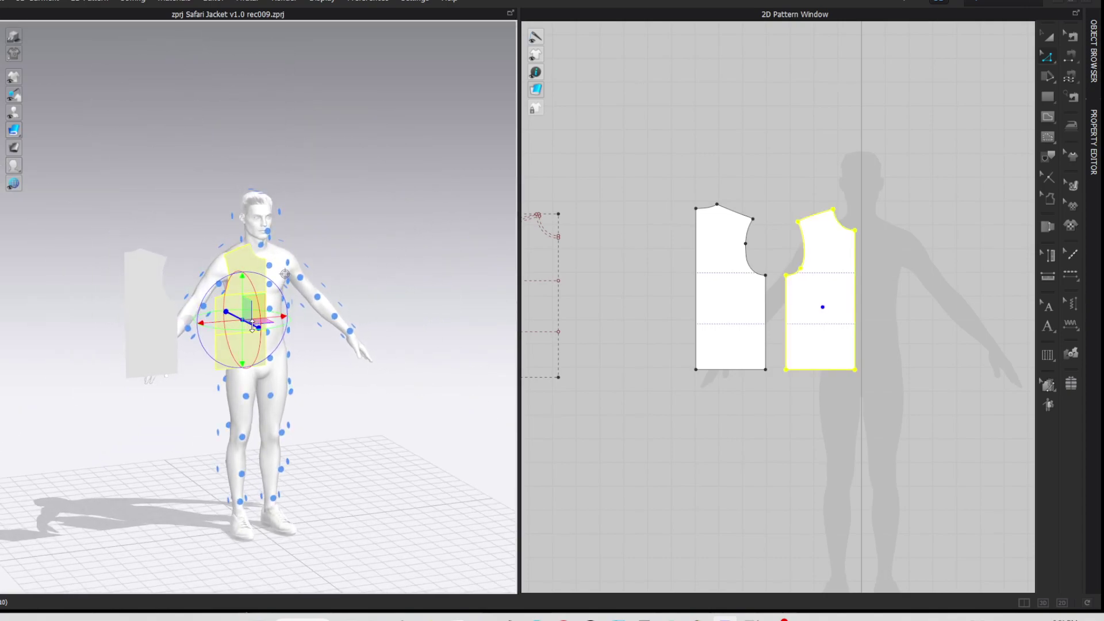
left_click_drag(257, 324, 388, 396)
mouse_move(248, 312)
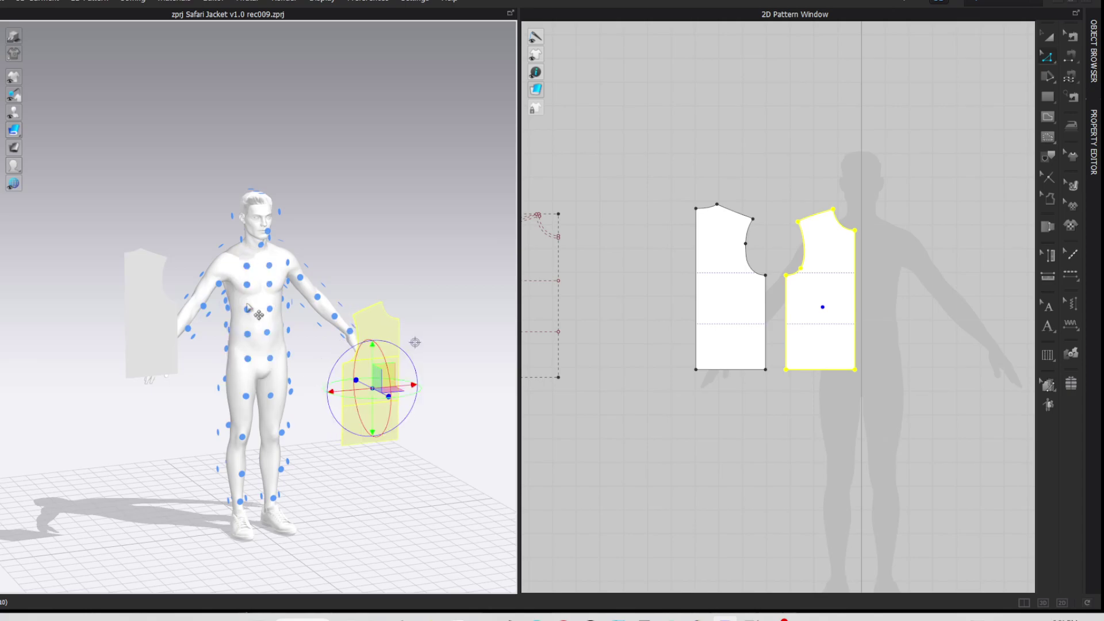
left_click(248, 289)
Step: Select the back panel in the 3D view for placement on the avatar
left_click(129, 321)
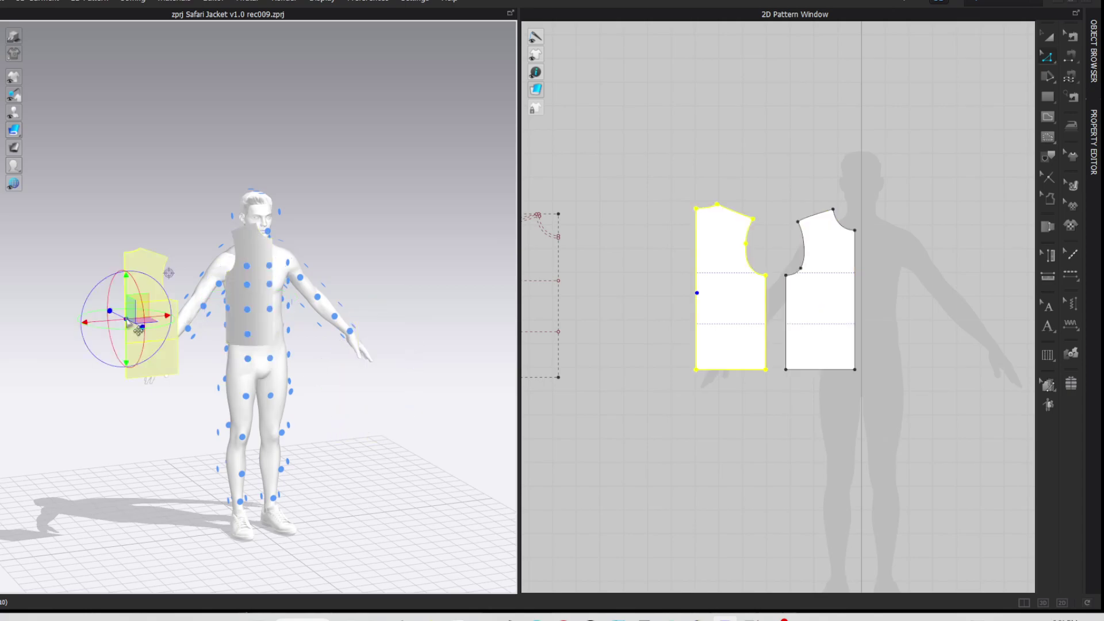